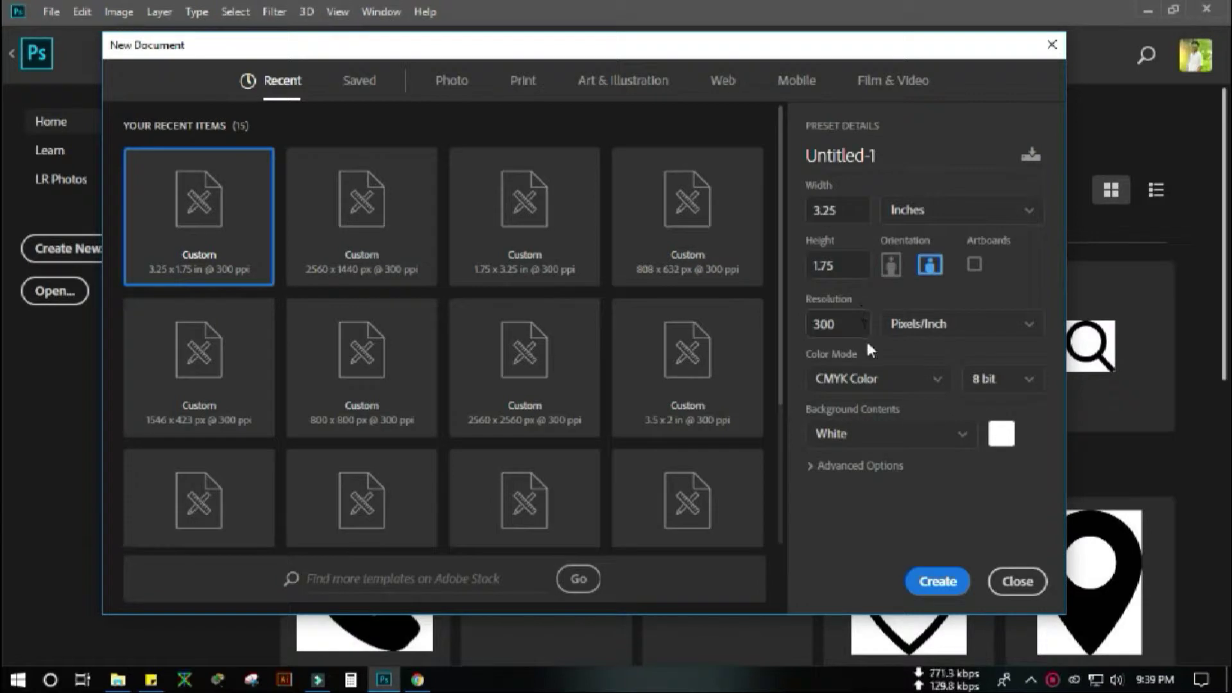
Create a 3.25 × 1.75 inch CMYK document at 300 ppi and place guides along all four canvas edges
left_click(937, 581)
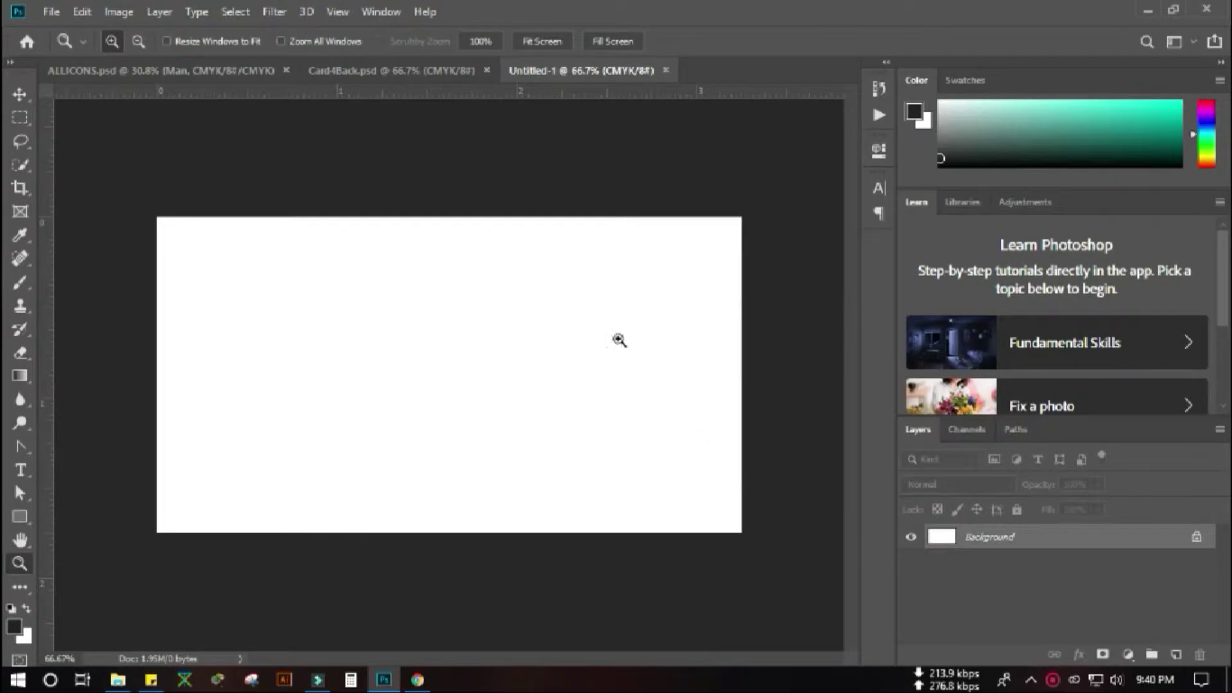
left_click_drag(445, 91, 473, 532)
left_click_drag(43, 272, 742, 441)
left_click_drag(53, 283, 158, 315)
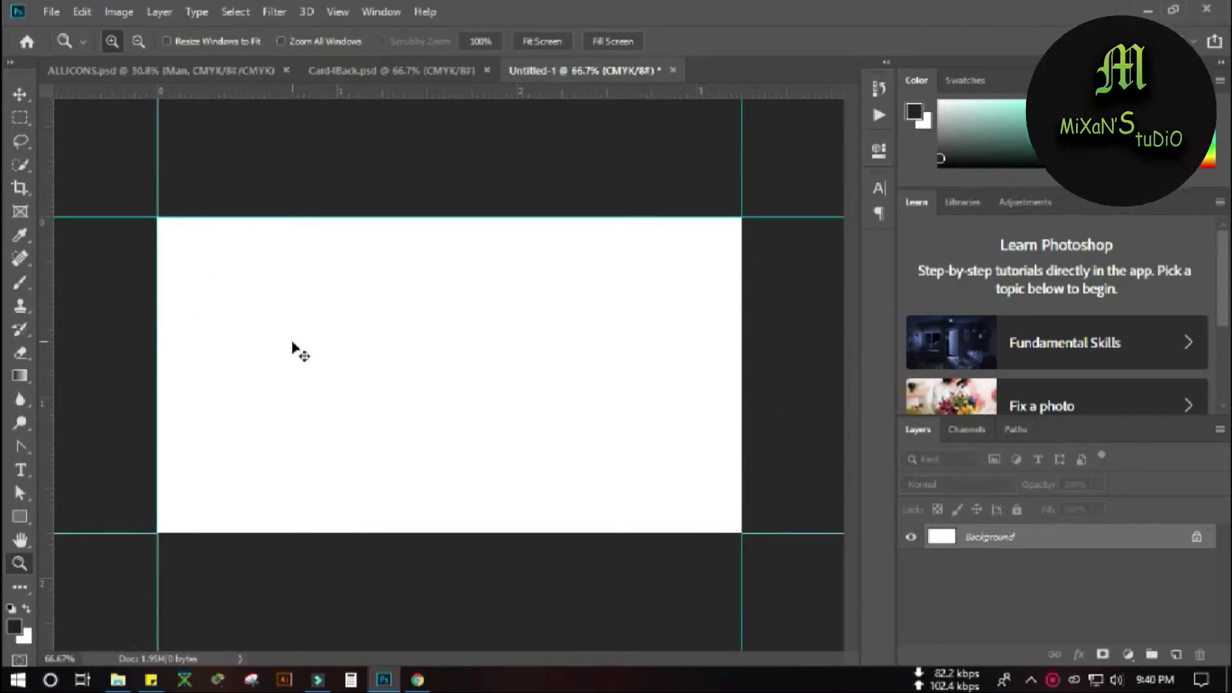
Enlarge the canvas by a relative 0.25 inches in width and height, and fill the background with the dark foreground colour
key("ctrl+alt+c")
double_click(603, 238)
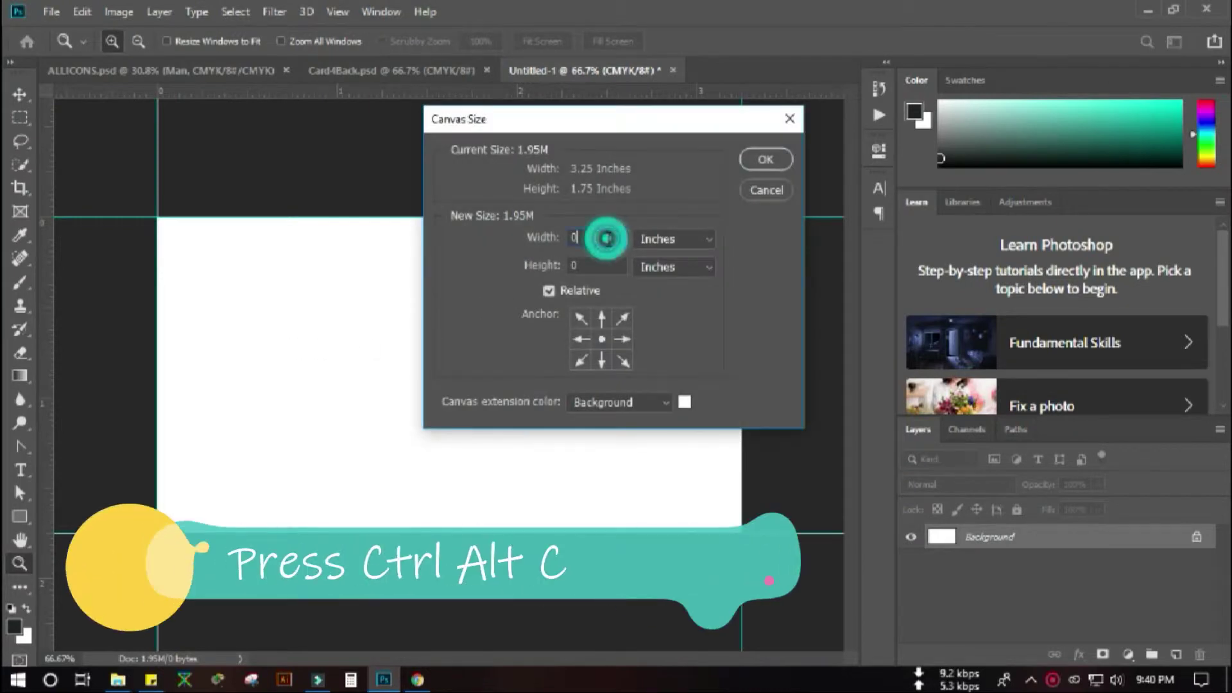
type("0.25")
double_click(614, 267)
type("0.25")
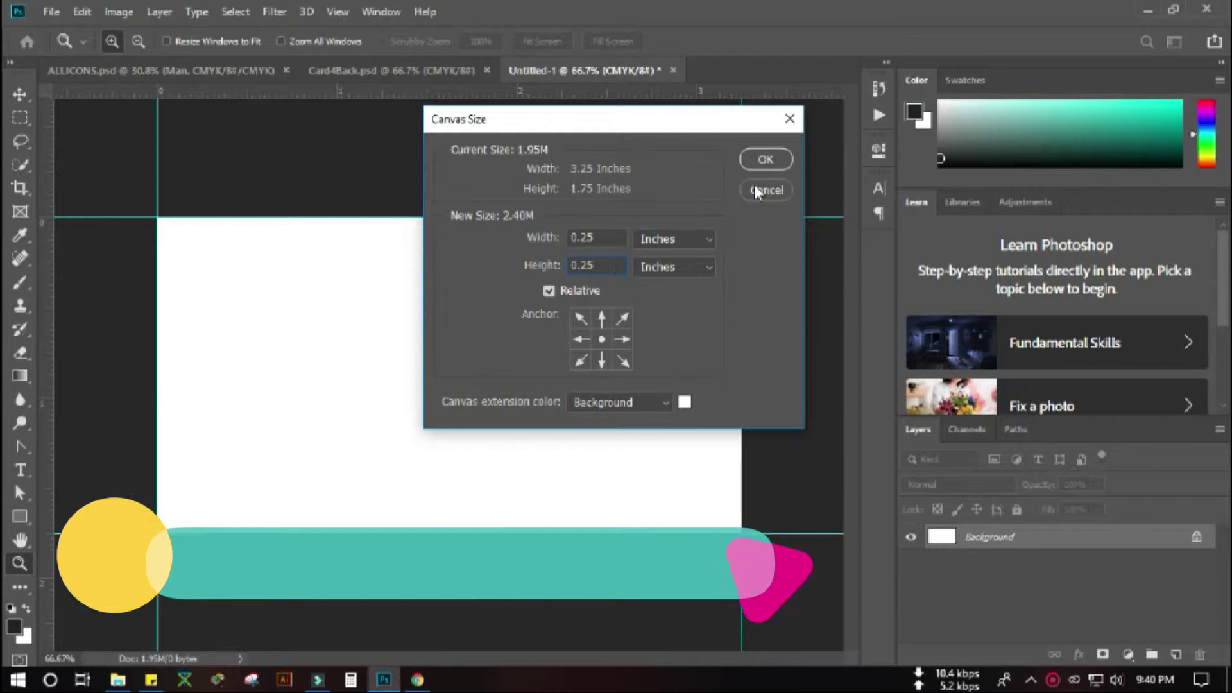
left_click(779, 161)
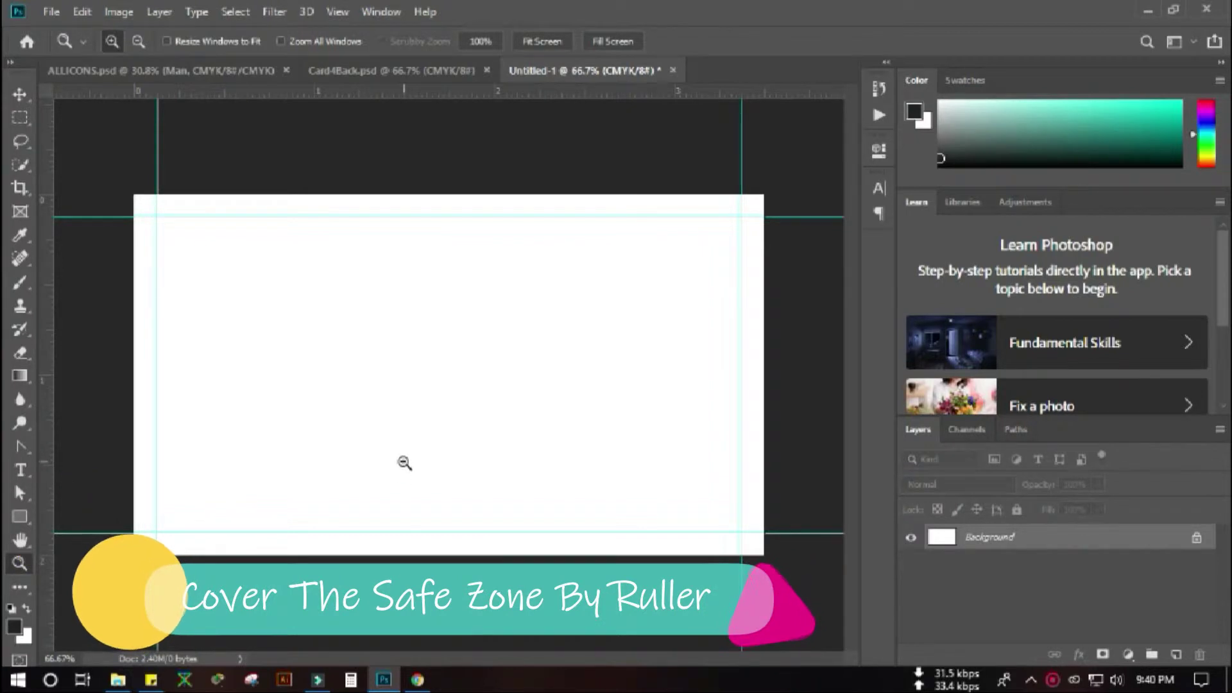
key("alt+BackSpace")
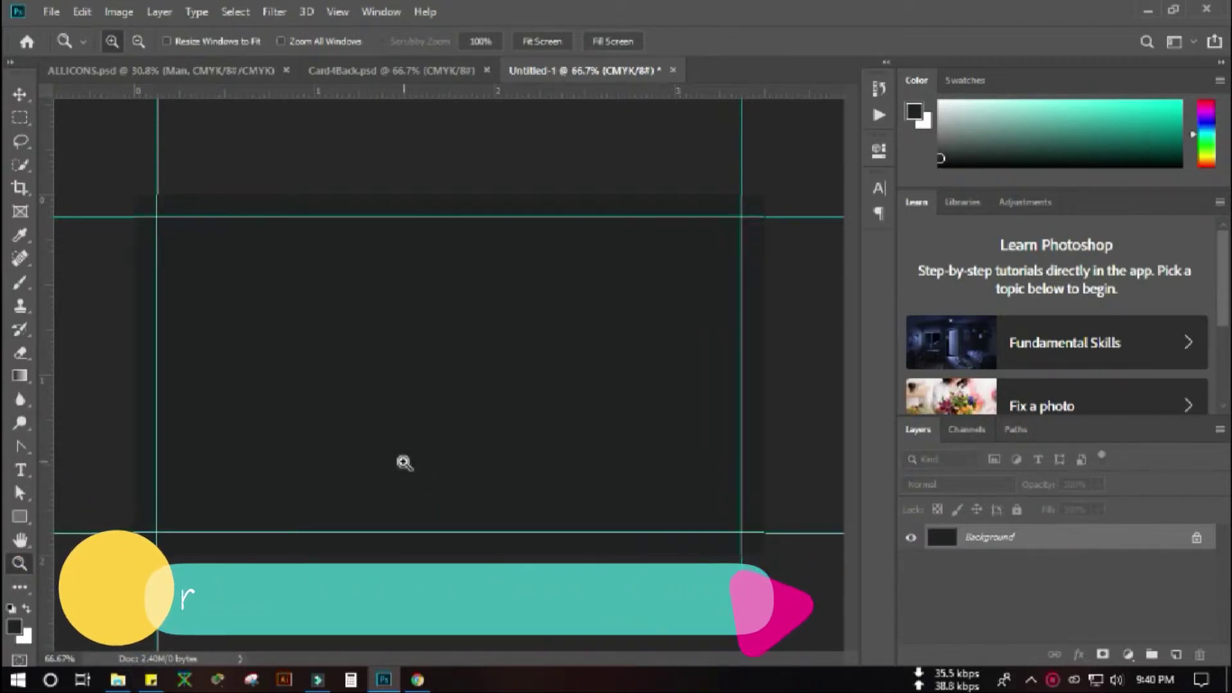
Copy the round photo and the orange decorative shapes from Card4Back.psd into the left half of the new card
left_click(192, 71)
left_click(318, 71)
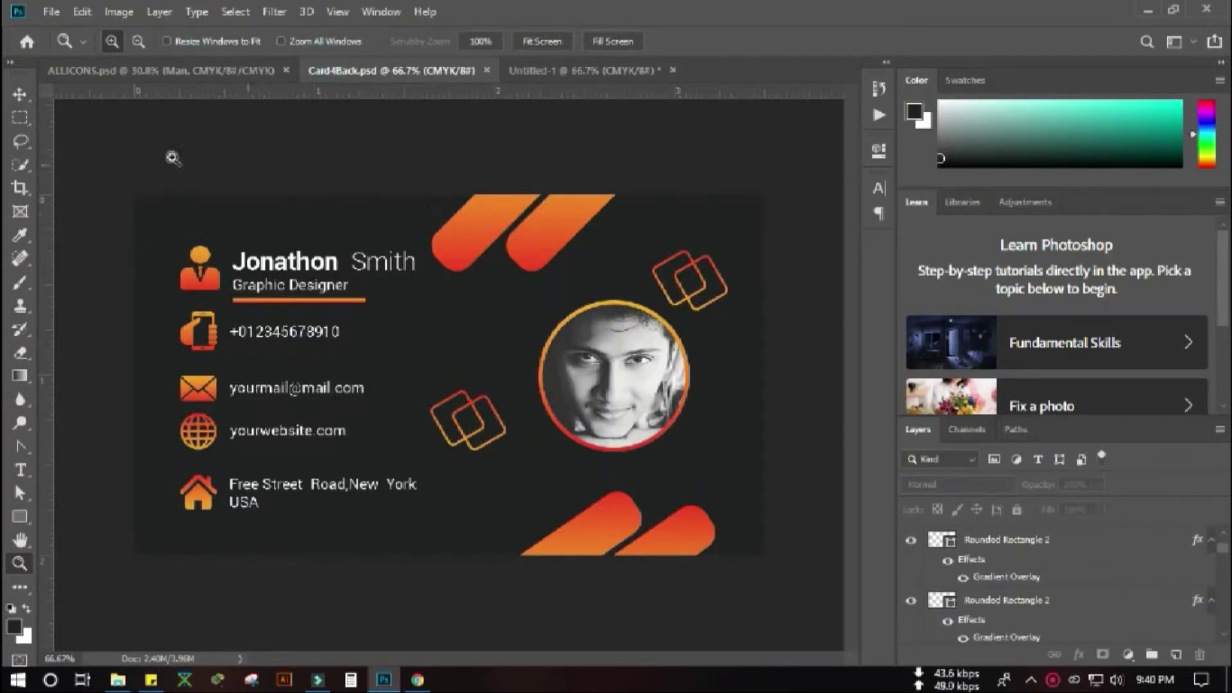
left_click(20, 94)
left_click_drag(424, 196, 781, 571)
left_click_drag(628, 399, 363, 352)
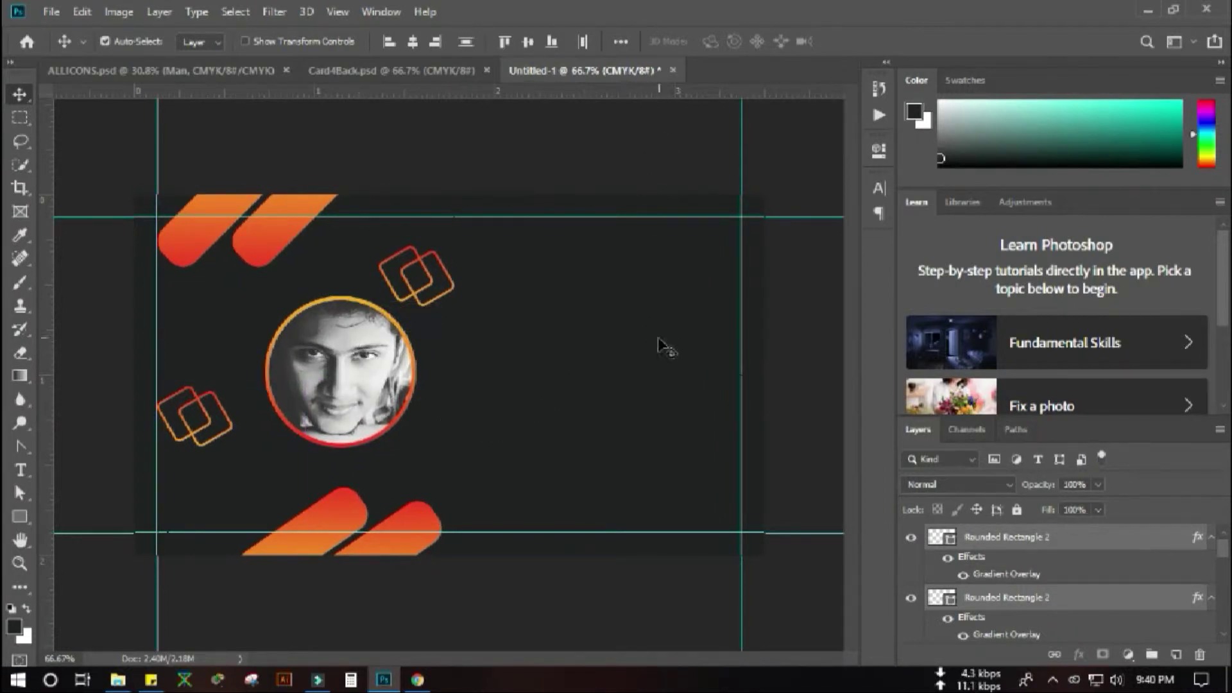
left_click(589, 342)
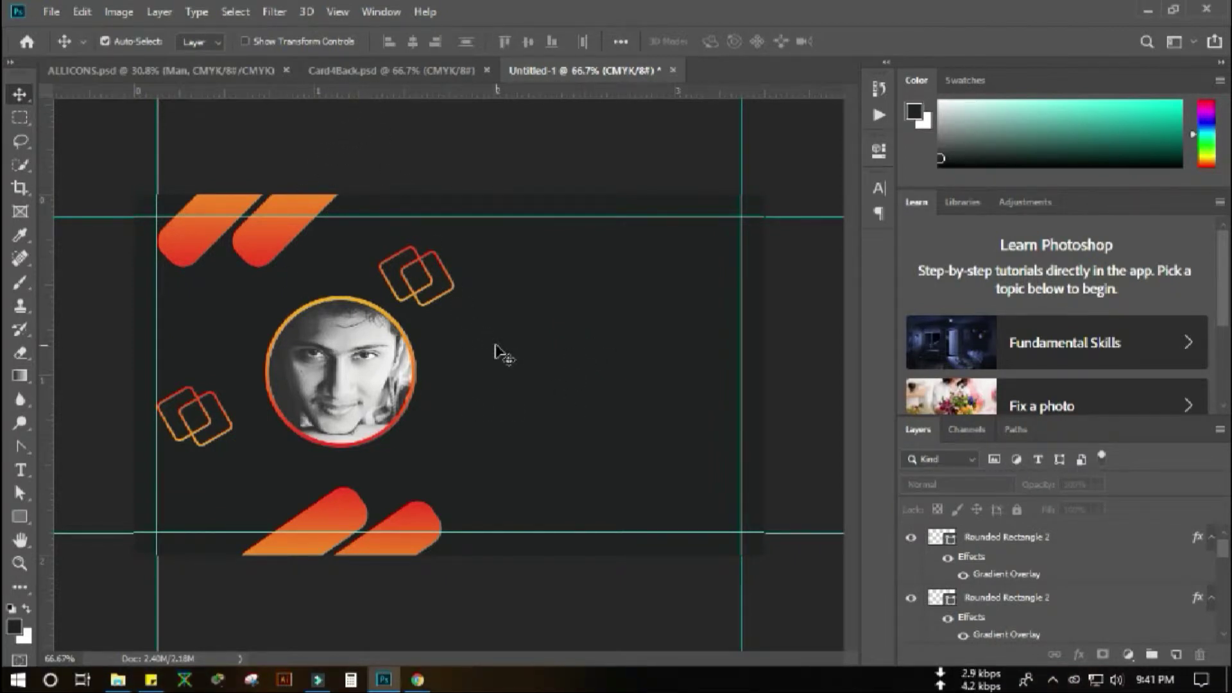
Draw an unfilled rectangle about 111 × 110 px with a 4 px red stroke in the card's empty right half
left_click(20, 517)
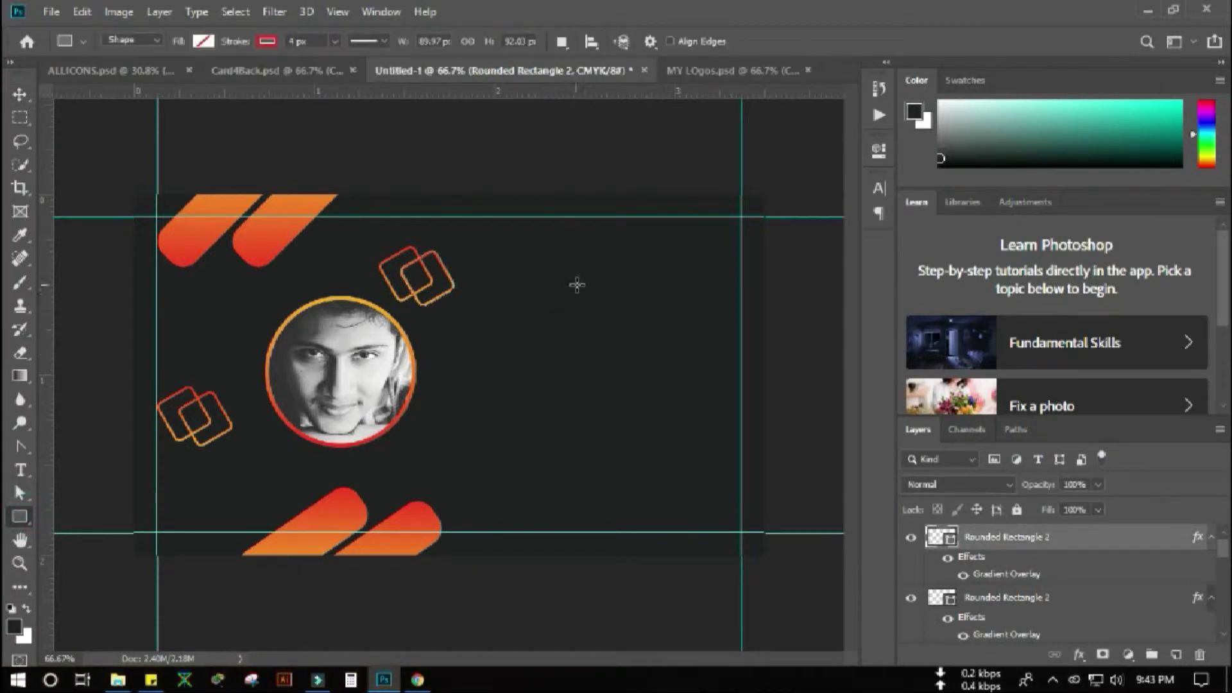
left_click_drag(582, 289, 651, 350)
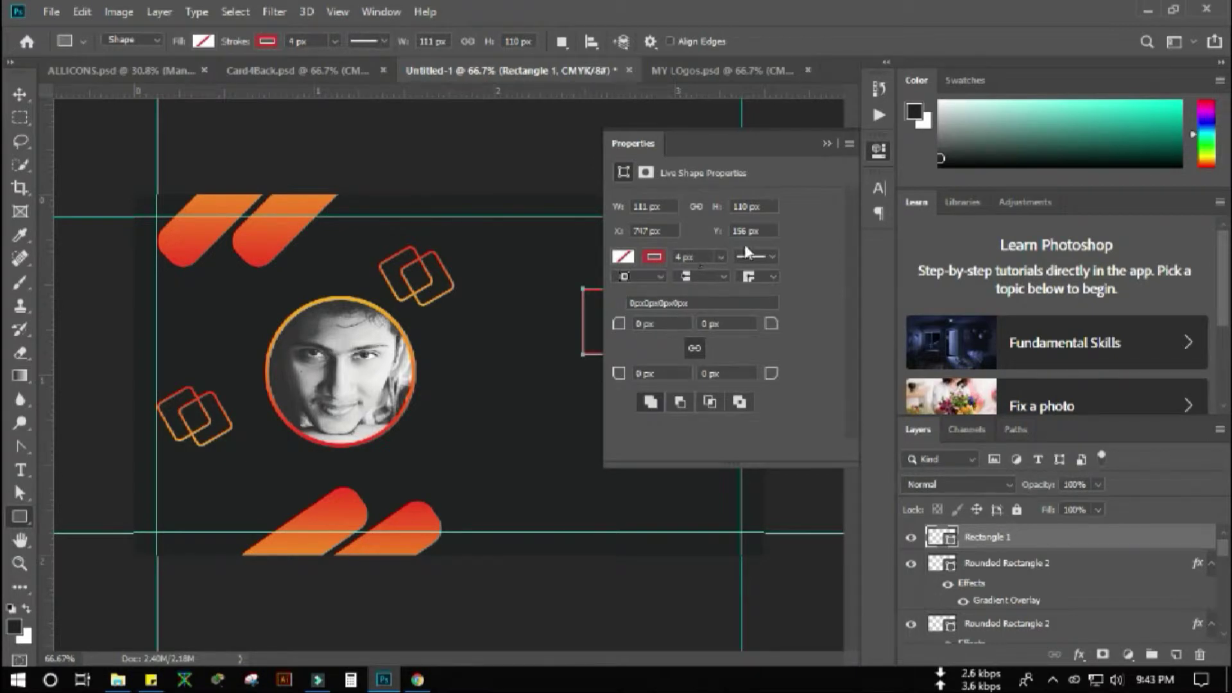
left_click(832, 141)
left_click(19, 94)
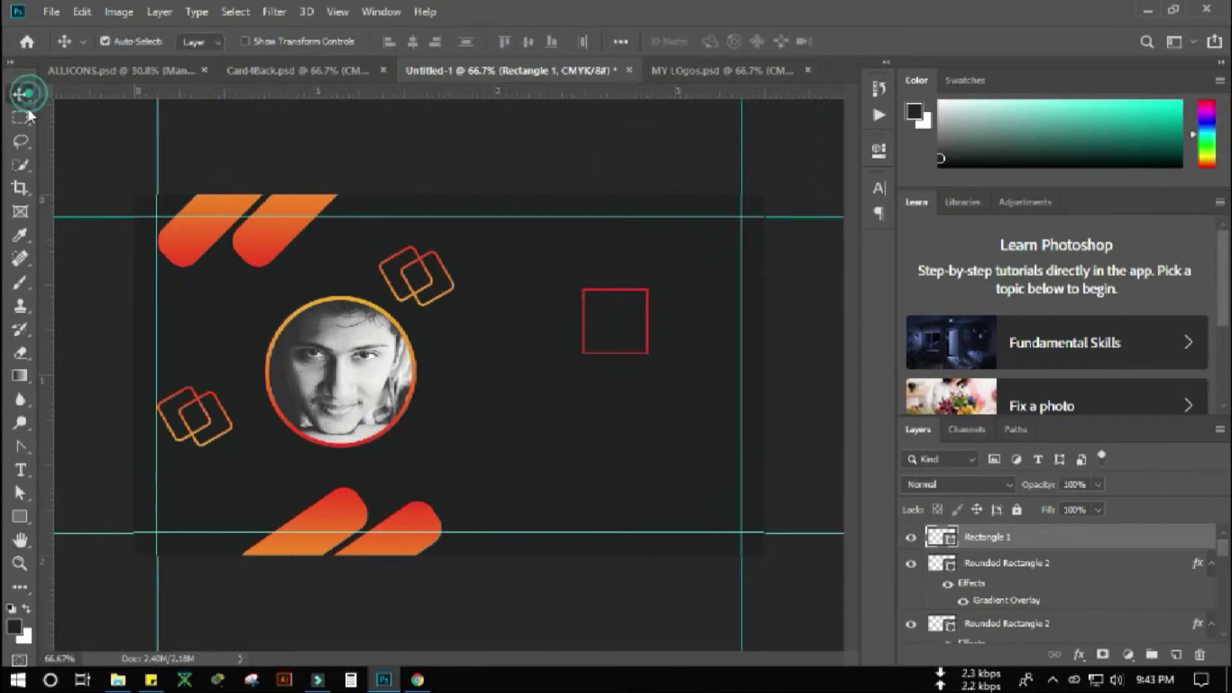
left_click(580, 313)
left_click(584, 312)
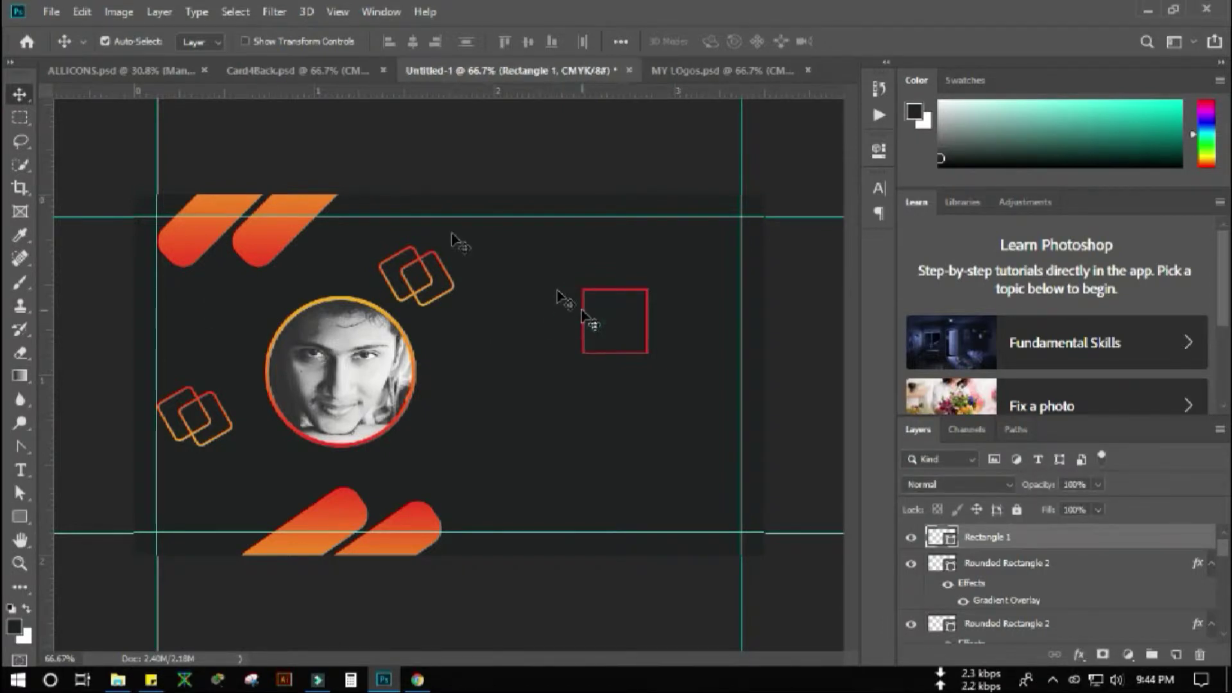
Change the square's stroke to a linear gradient using the yellow-green to crimson preset
left_click(20, 517)
left_click(268, 42)
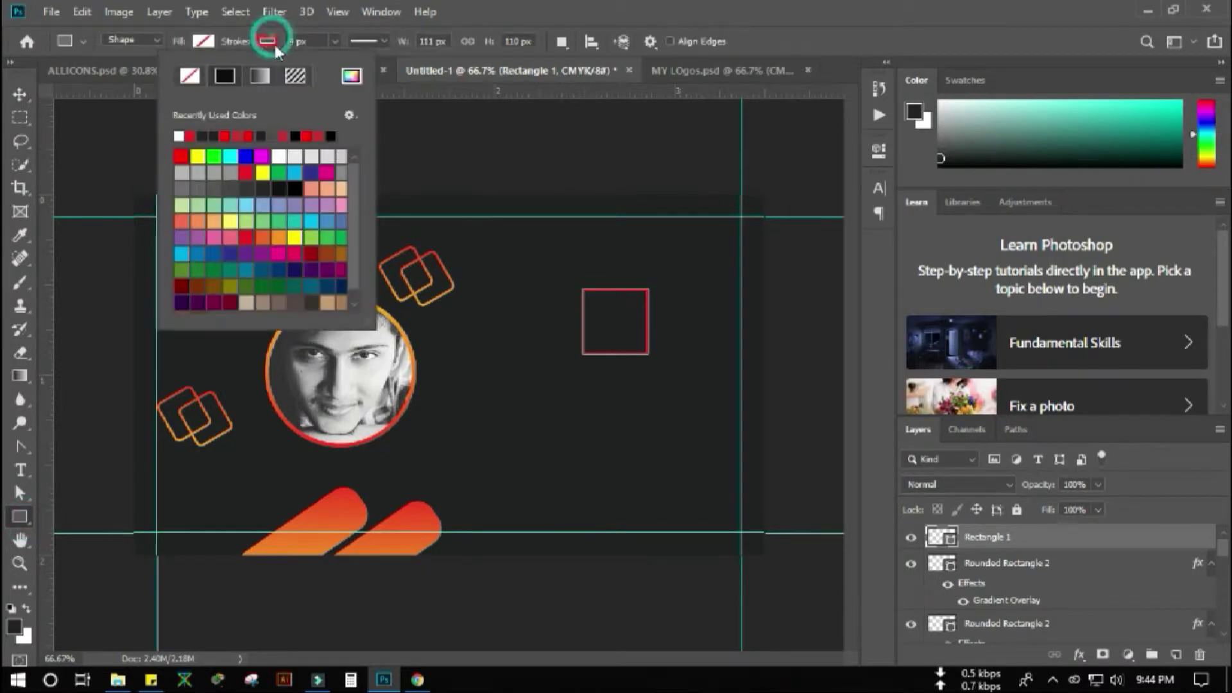
left_click(261, 77)
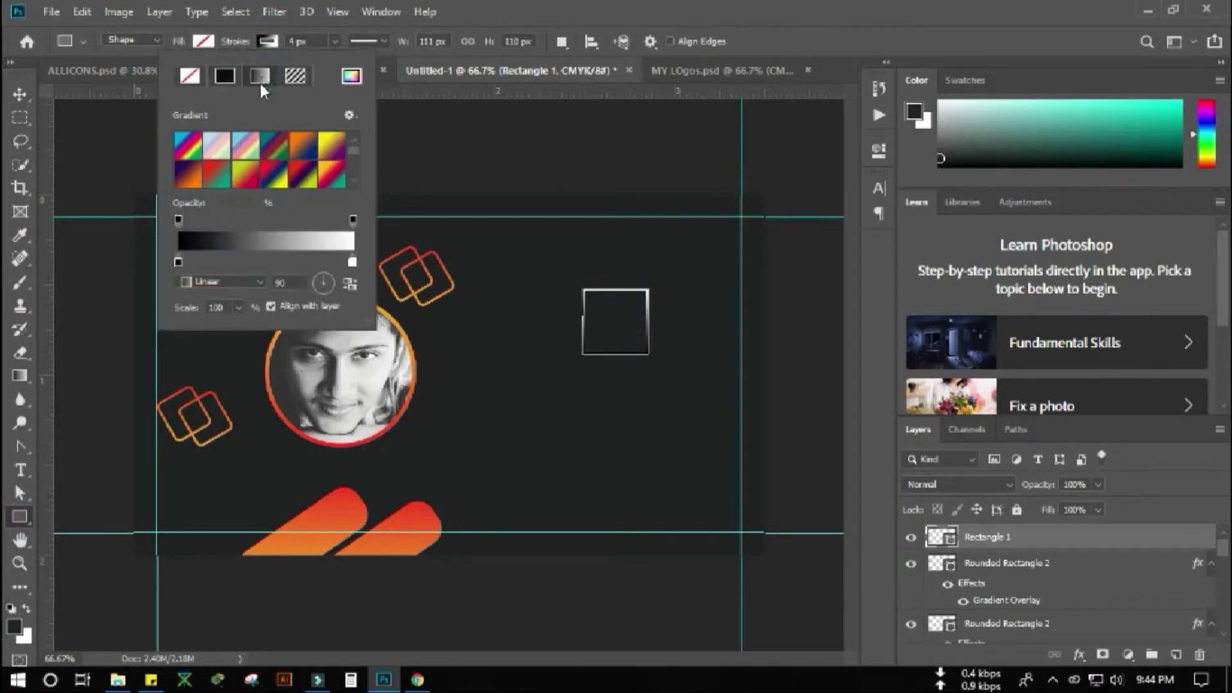
left_click(251, 183)
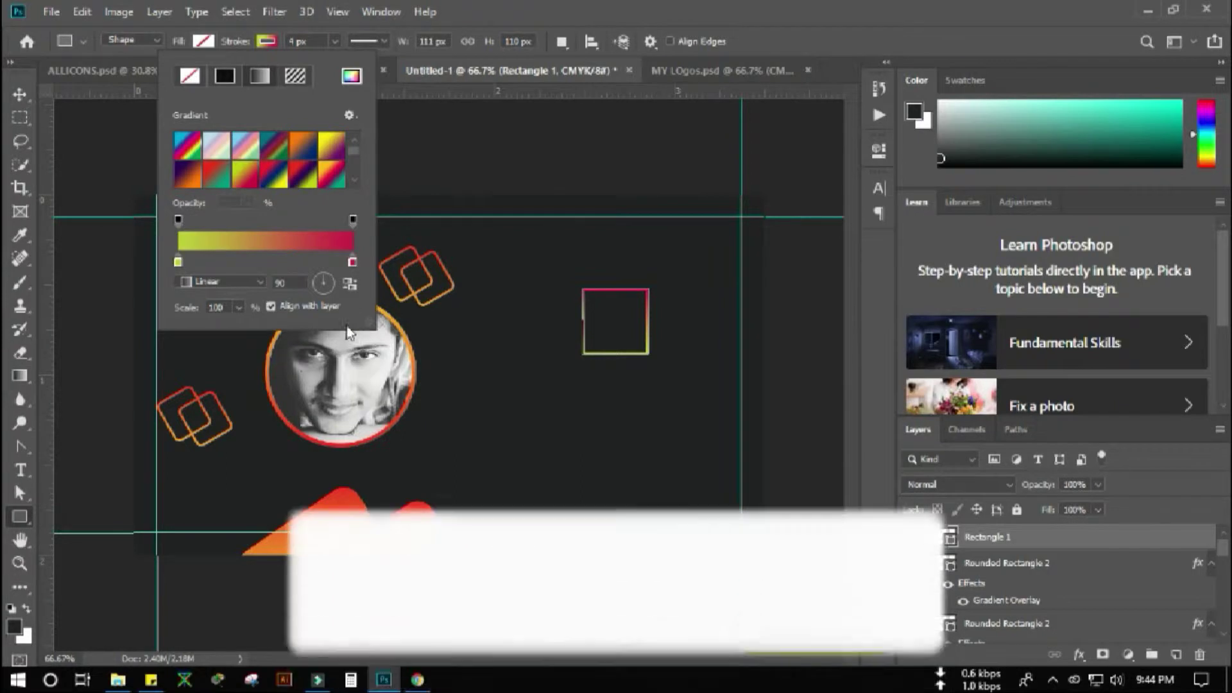
left_click(521, 342)
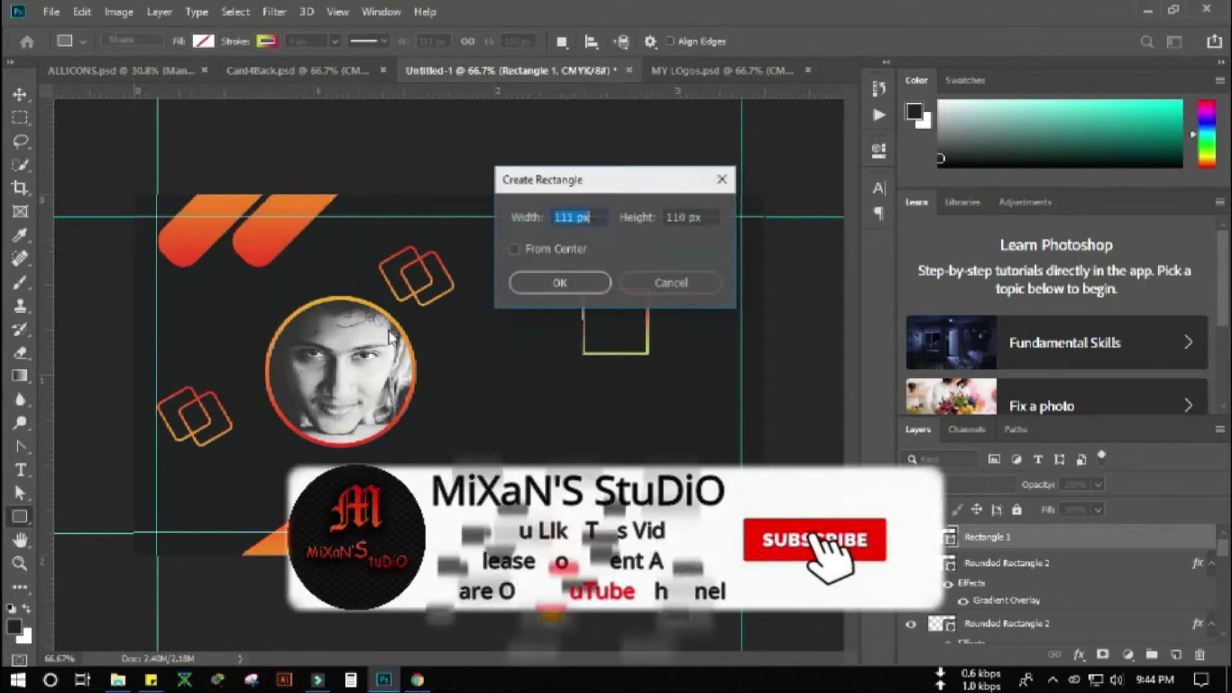
left_click(667, 280)
left_click(19, 97)
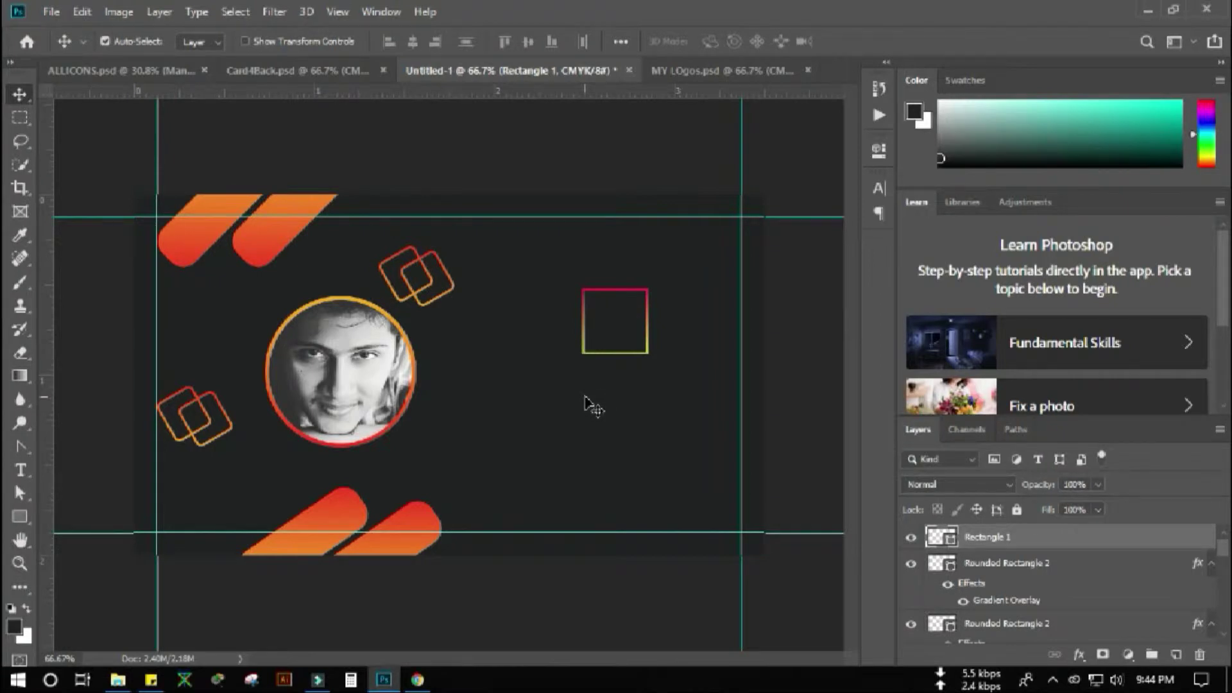
Draw a narrow upright rectangle about 14 × 74 px just below the square with the Rectangle tool
left_click(19, 517)
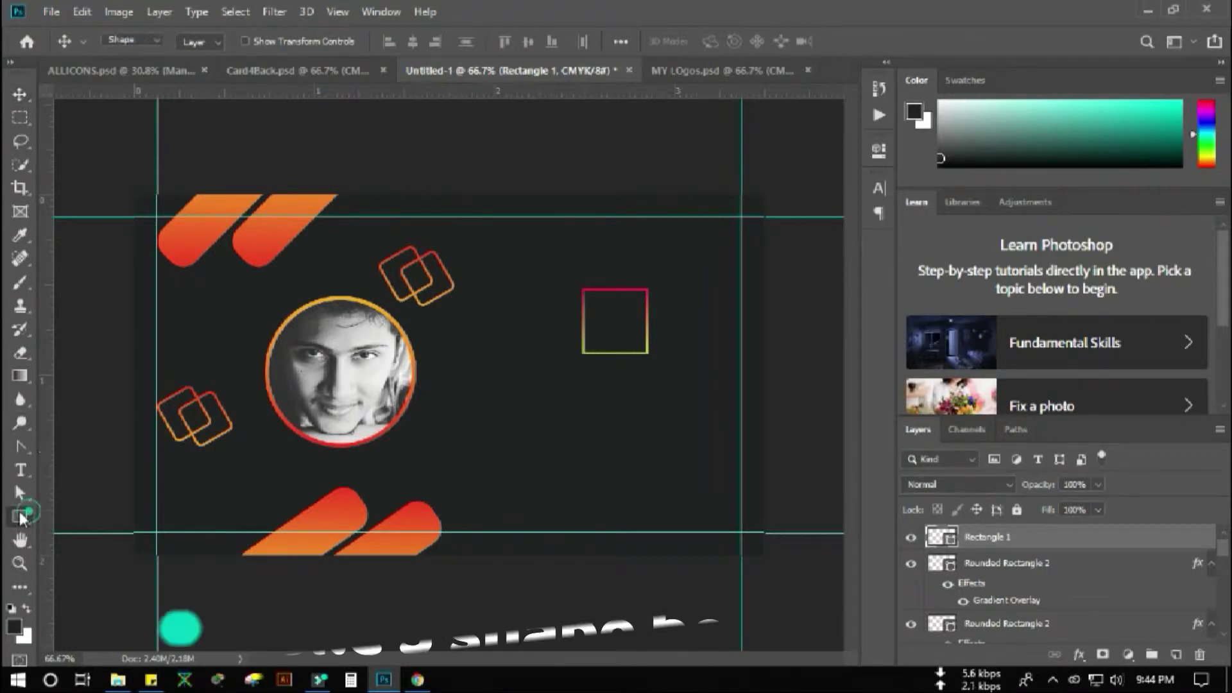
right_click(20, 517)
left_click(64, 514)
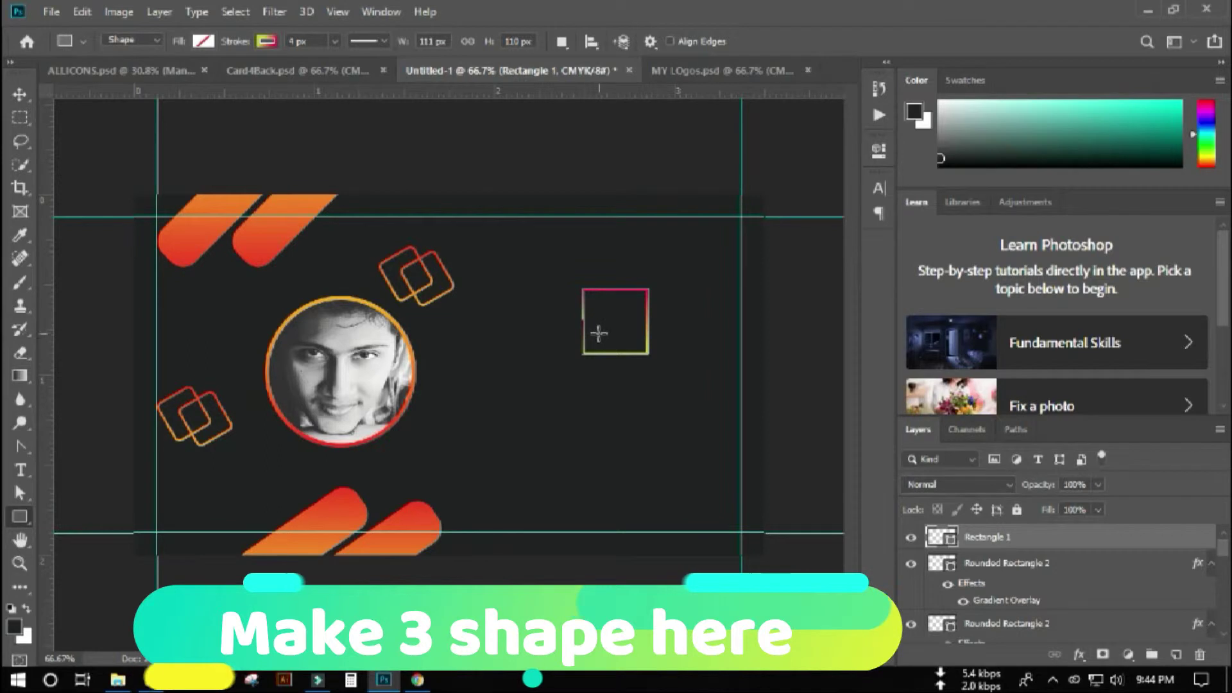
left_click_drag(591, 379, 599, 425)
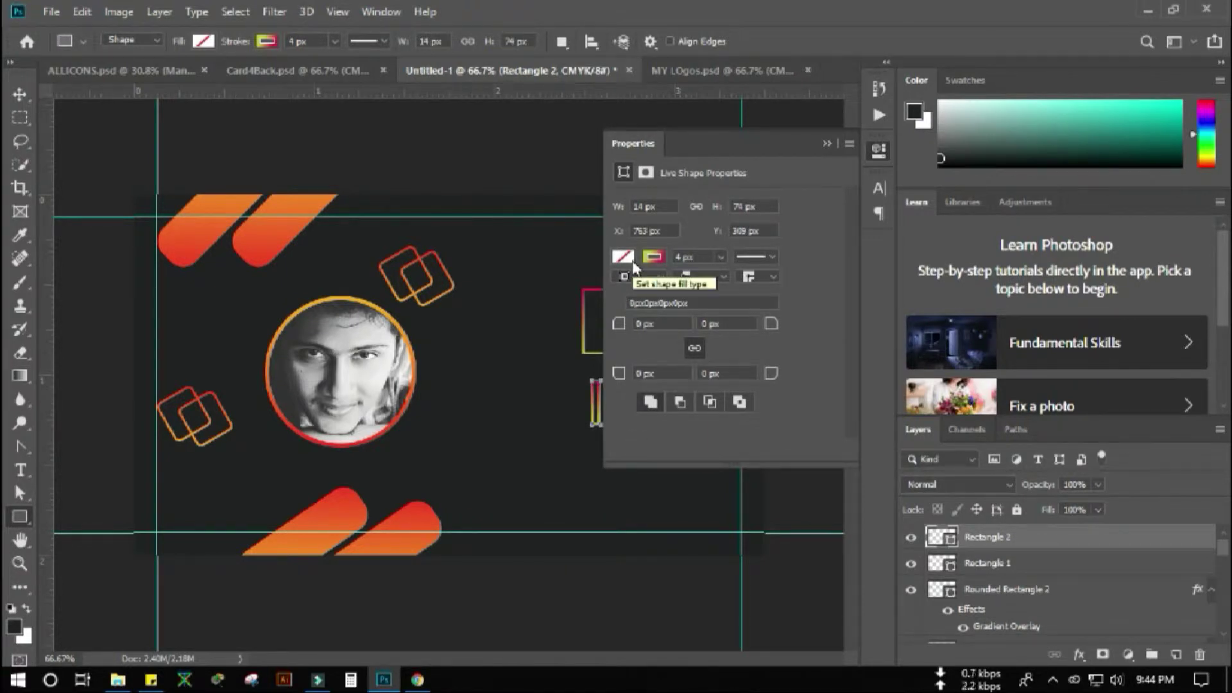
Try other gradient presets on the narrow rectangle's stroke and reapply the yellow-green to crimson preset
left_click(652, 257)
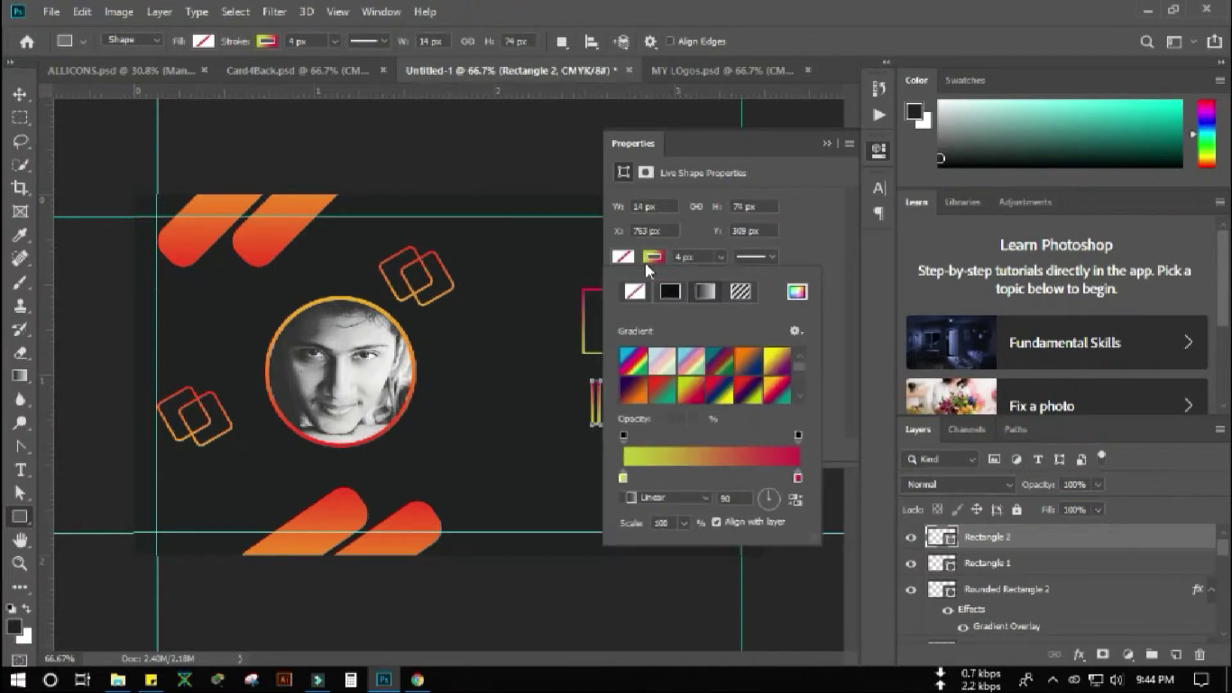
scroll(762, 411, "down", 4)
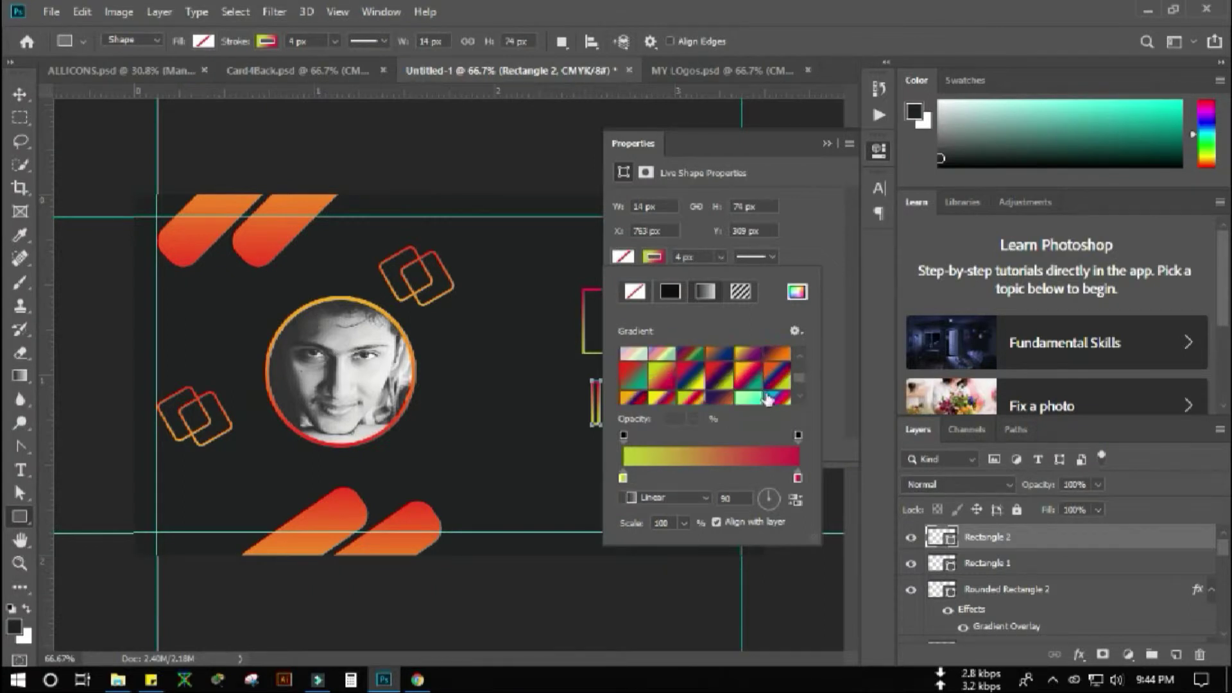
scroll(768, 395, "down", 2)
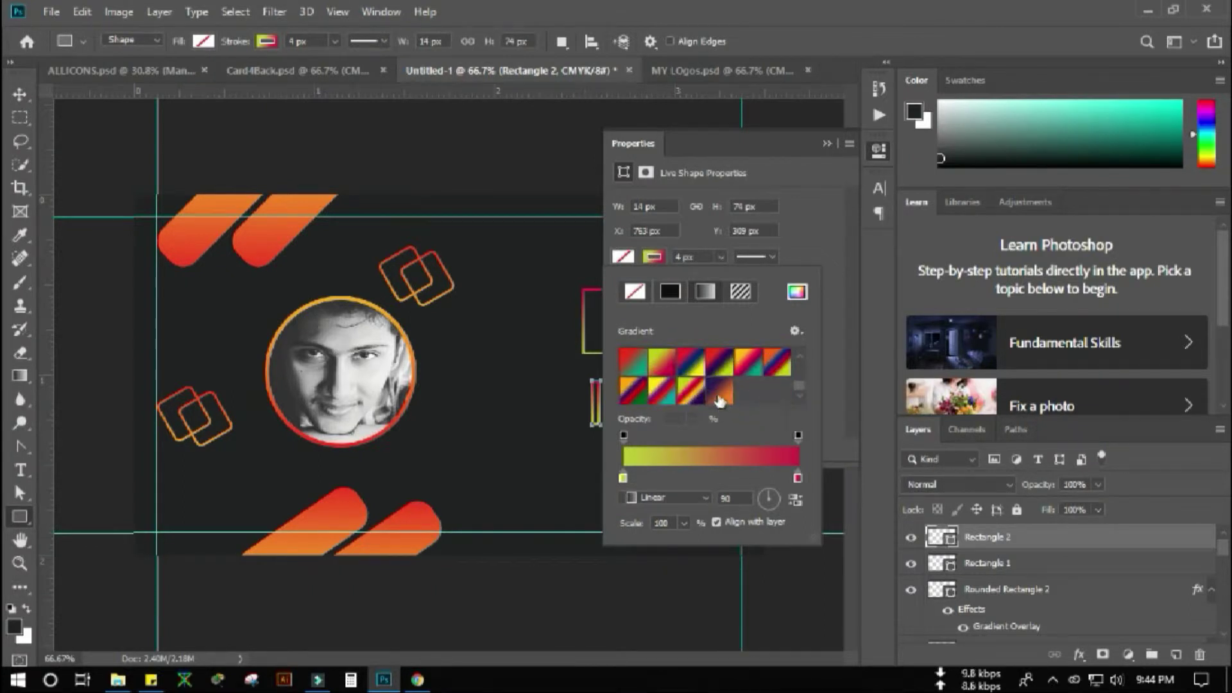
left_click(718, 396)
left_click(694, 393)
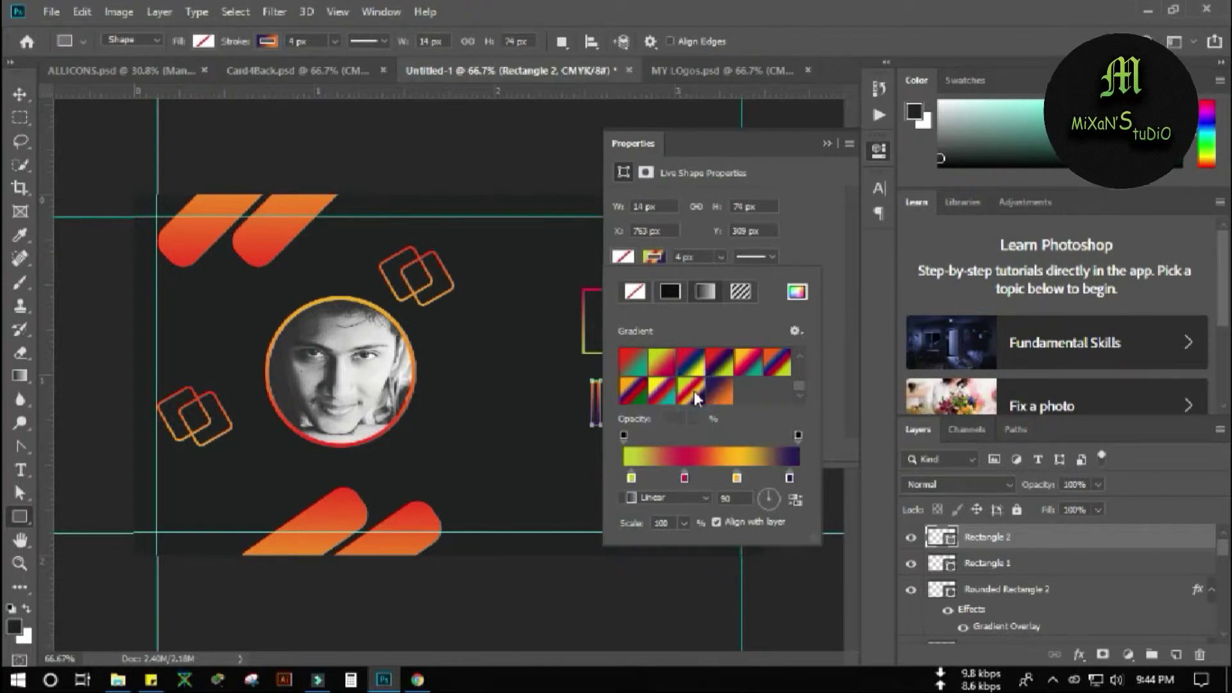
left_click(665, 367)
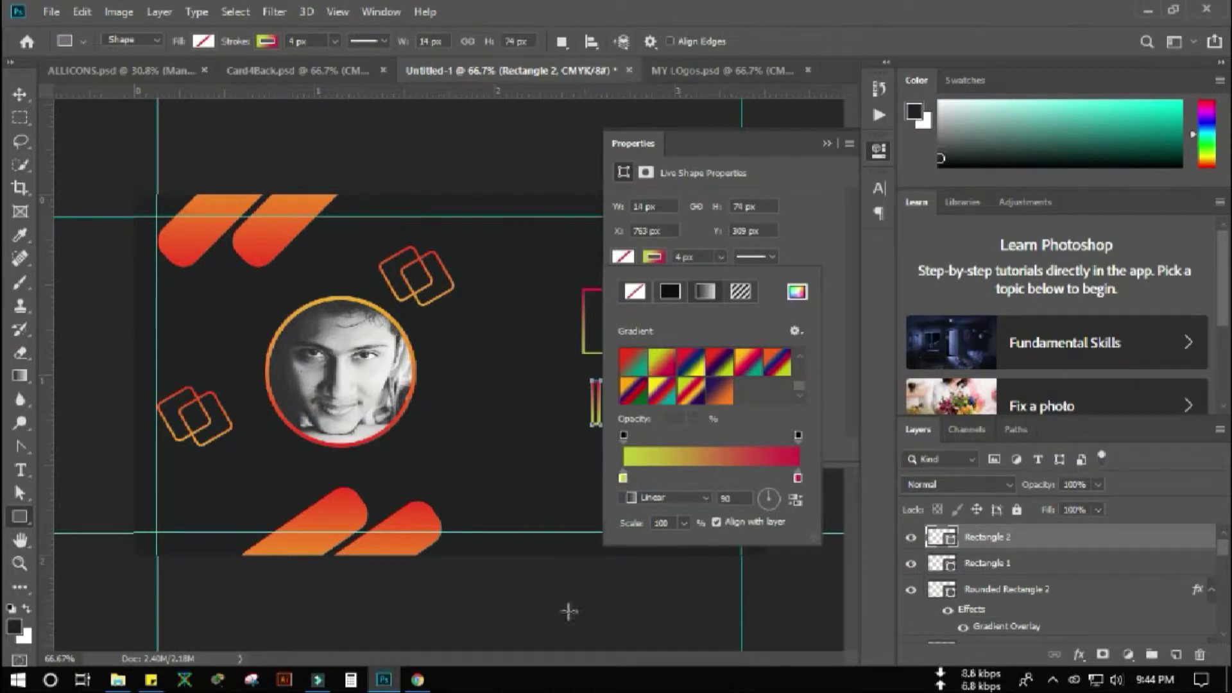
Take the Flare gradient's red from uiGradients in Chrome and set the narrow rectangle's first stroke gradient stop to #f12711
left_click(414, 684)
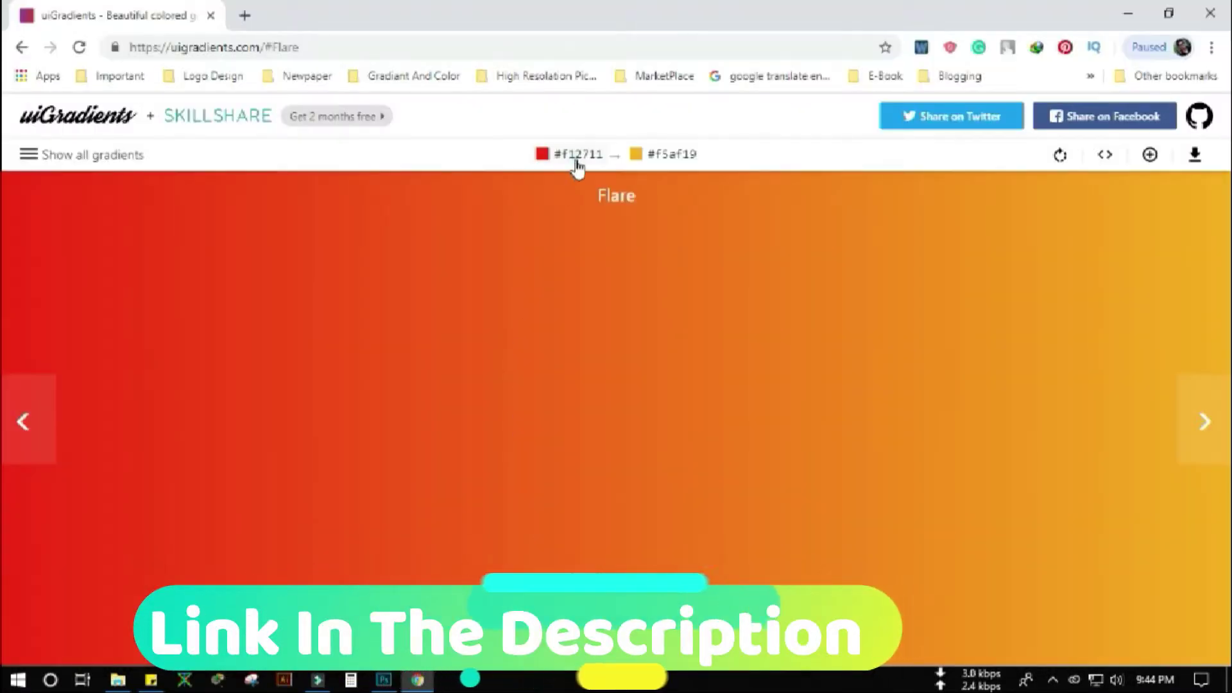
key("alt+Tab")
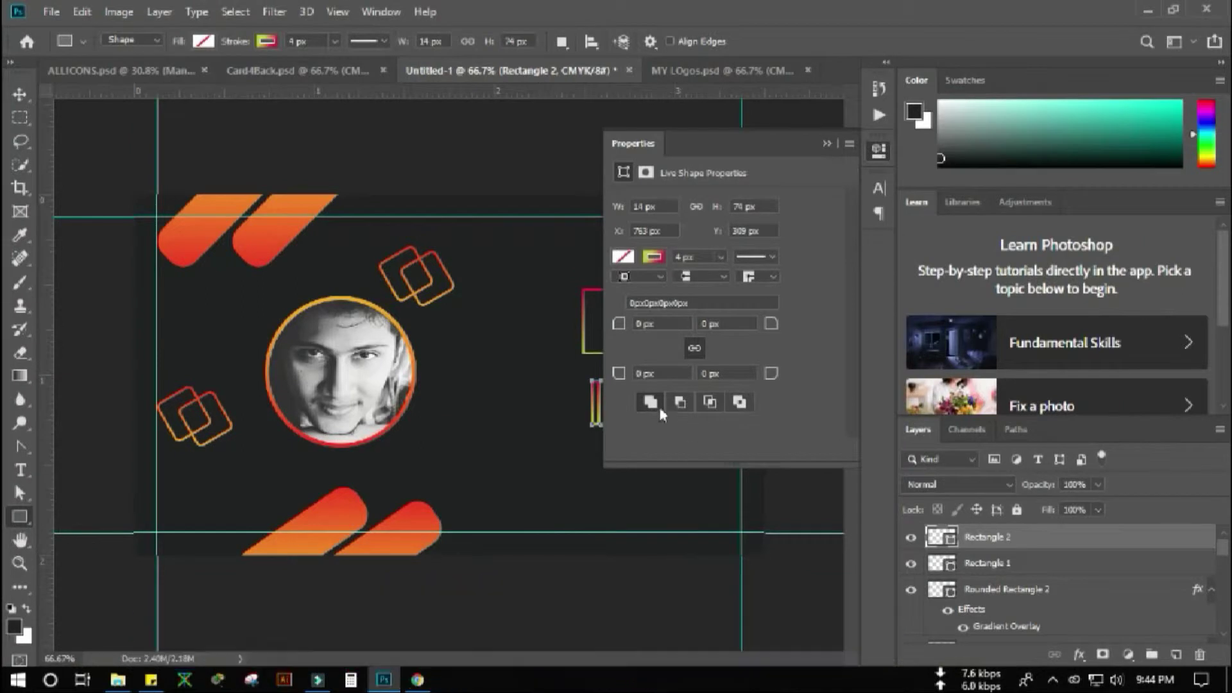
left_click(652, 258)
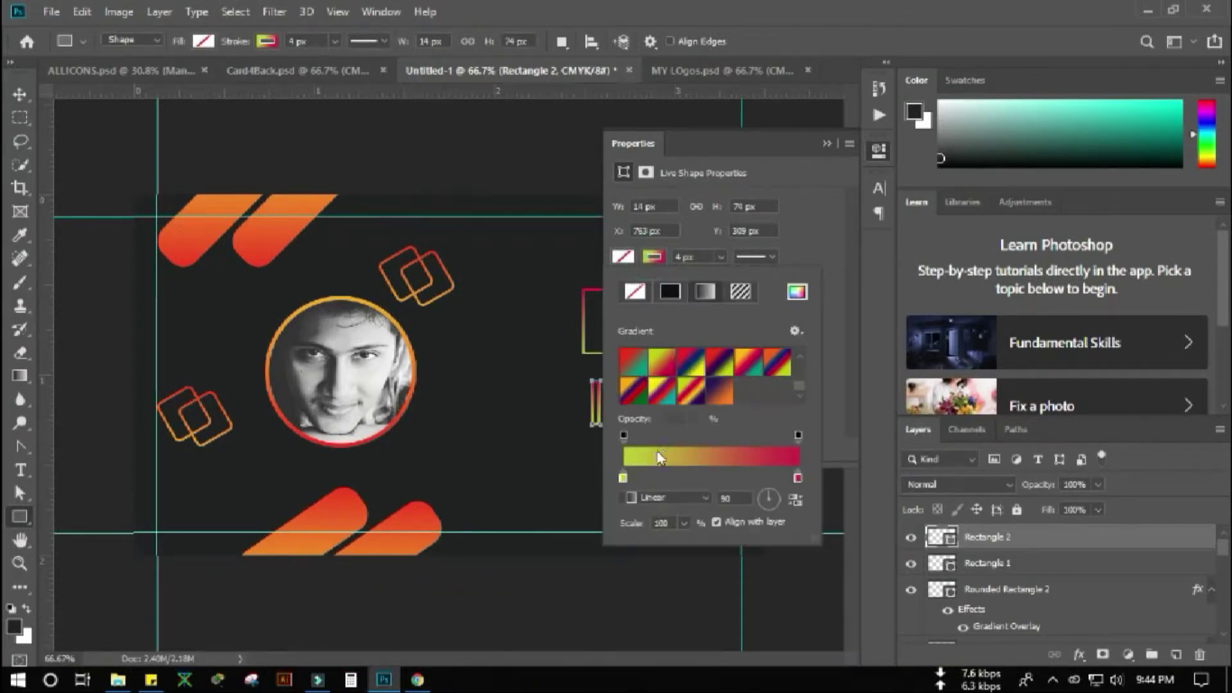
double_click(624, 480)
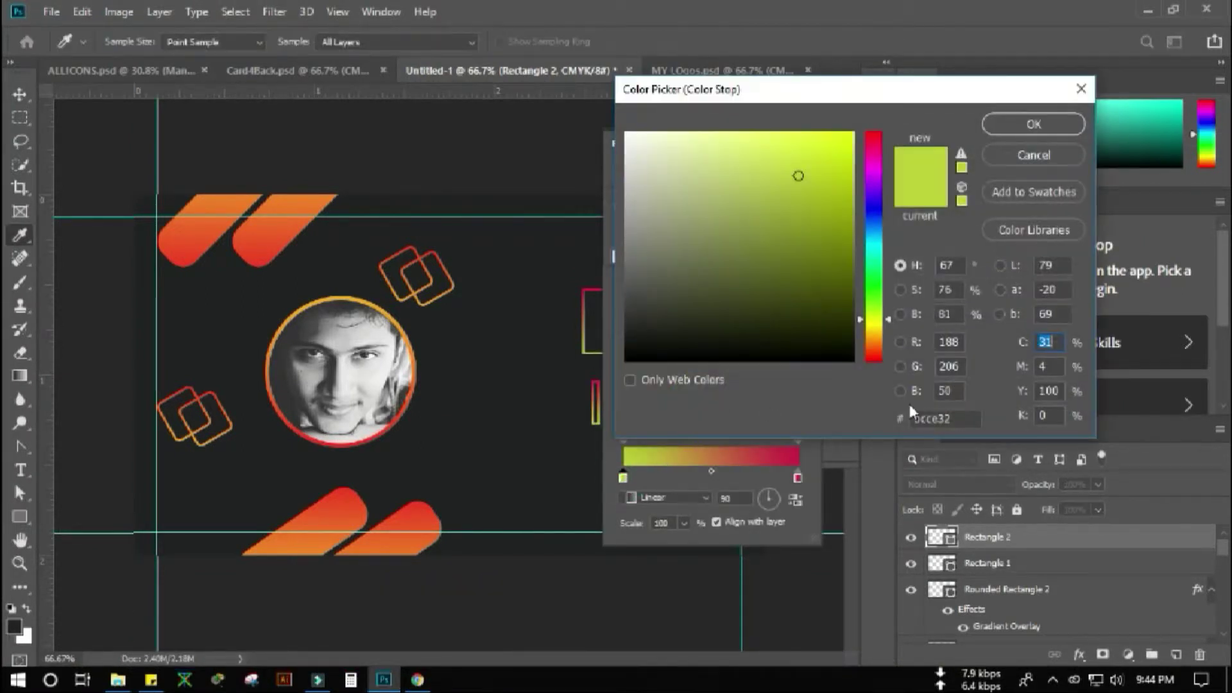
left_click_drag(961, 419, 882, 421)
type("#f12711")
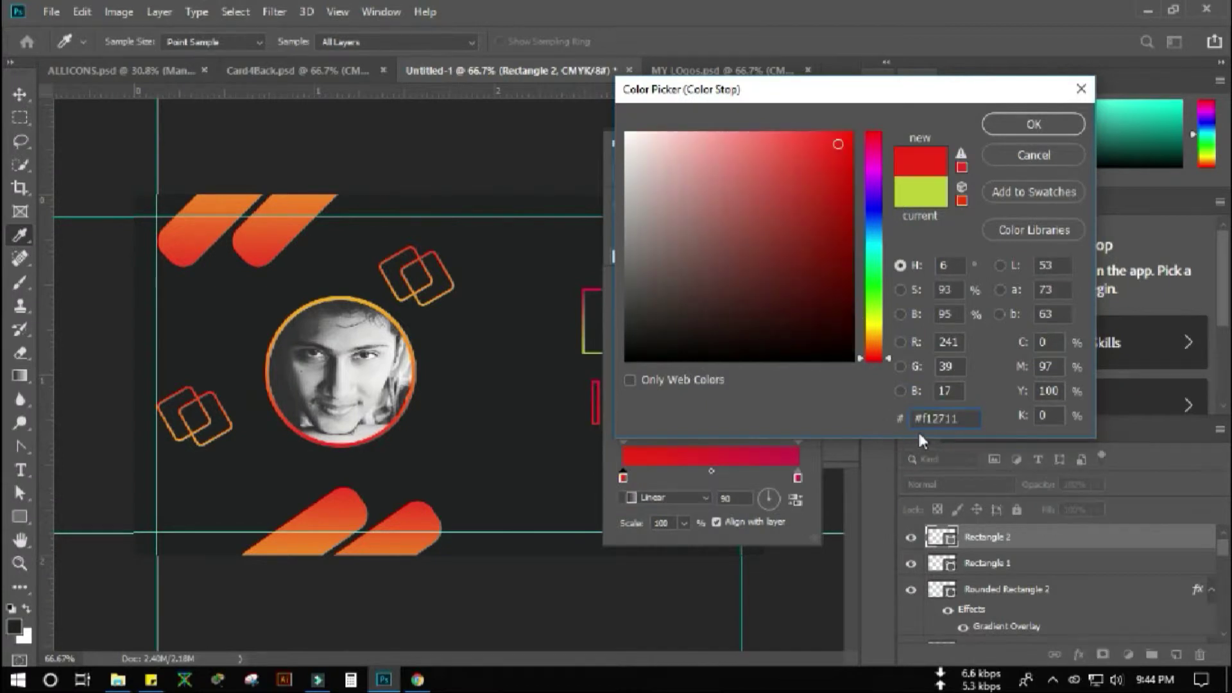
left_click(1035, 125)
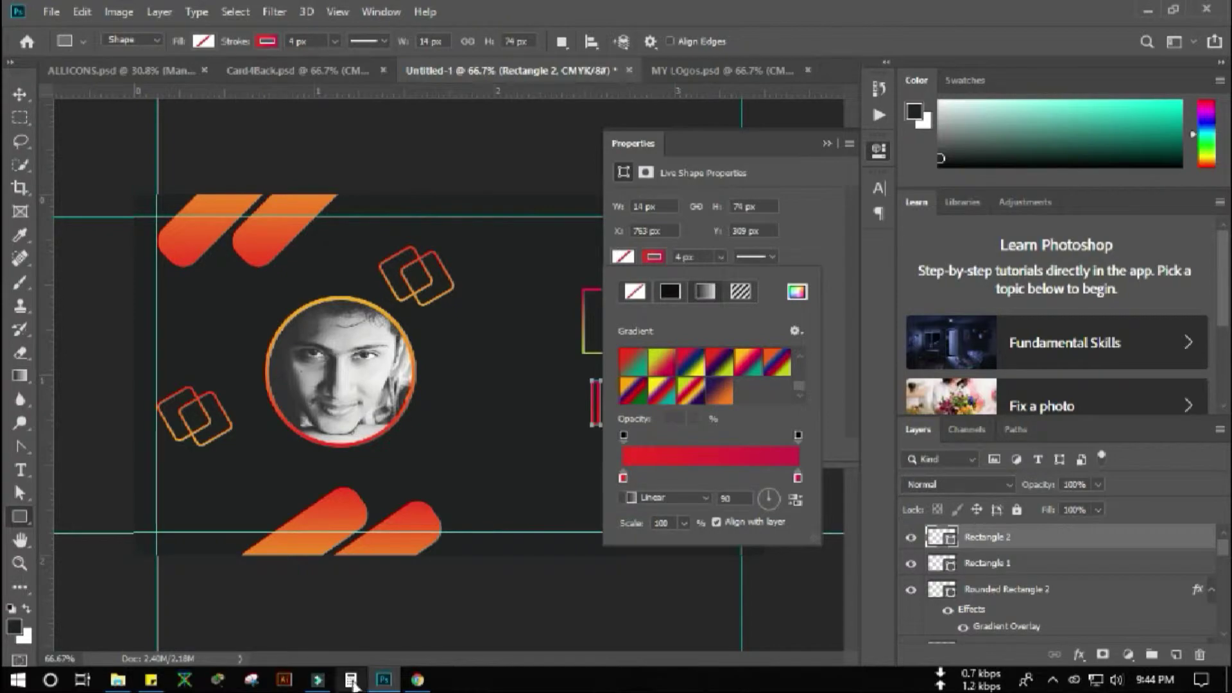
Copy the Flare gradient's yellow hex code from uiGradients in Chrome and open the narrow rectangle's stroke gradient in Photoshop
left_click(417, 679)
left_click(667, 156)
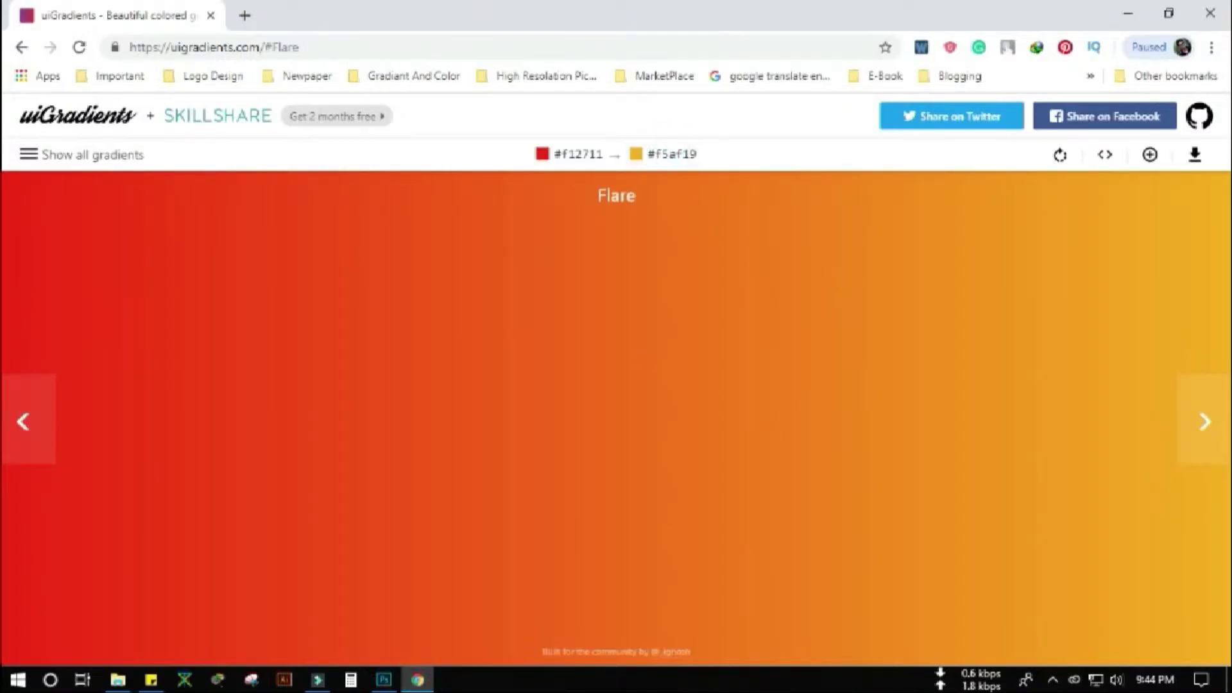
left_click(384, 680)
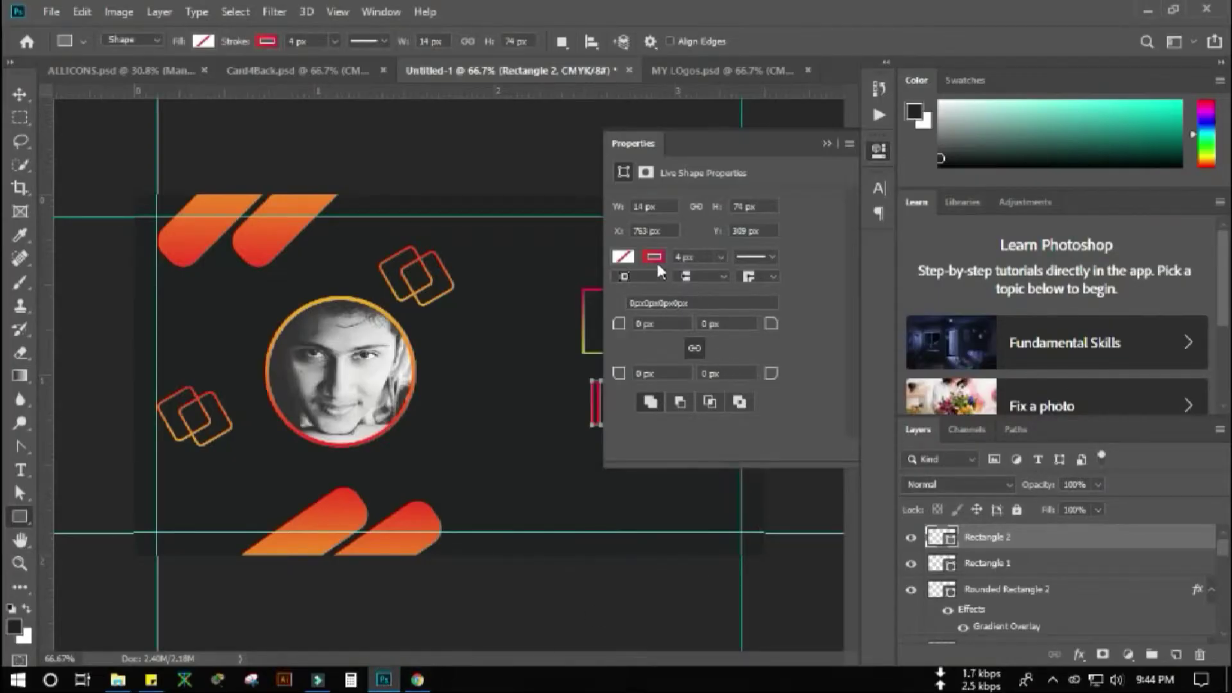
left_click(655, 257)
Try adding a white stop to the end of the narrow rectangle's stroke gradient and moving the crimson stop back over it
left_click(793, 478)
left_click(791, 479)
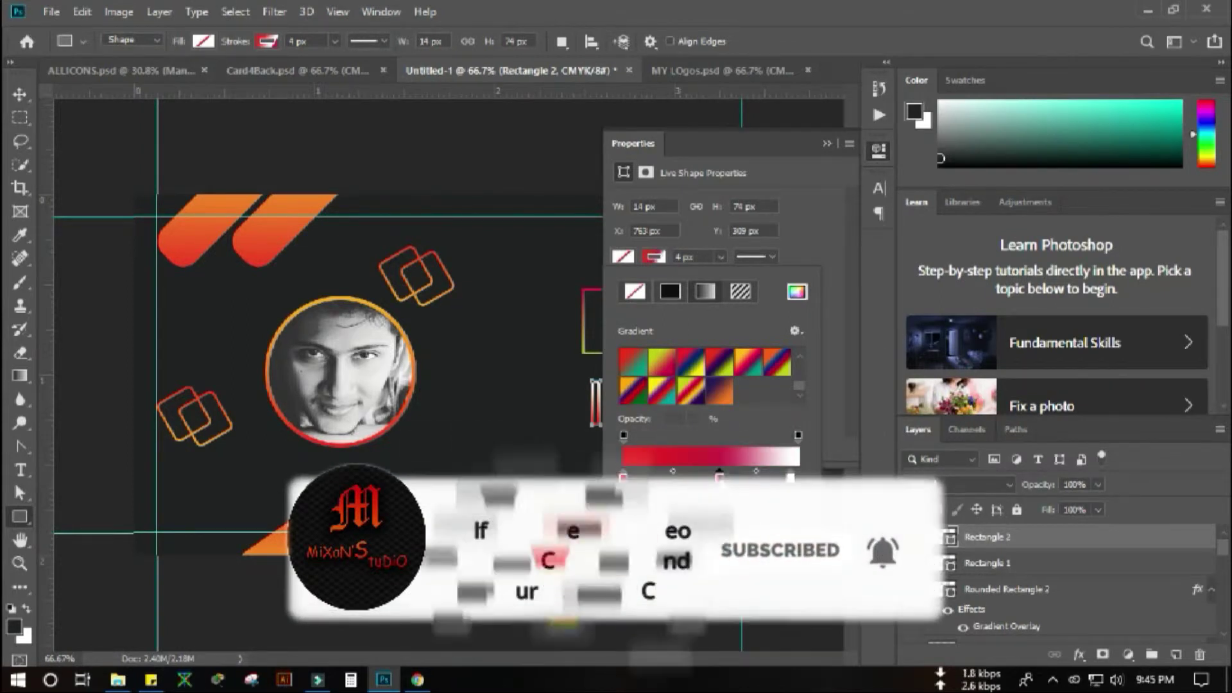
left_click(719, 478)
left_click_drag(719, 477, 803, 482)
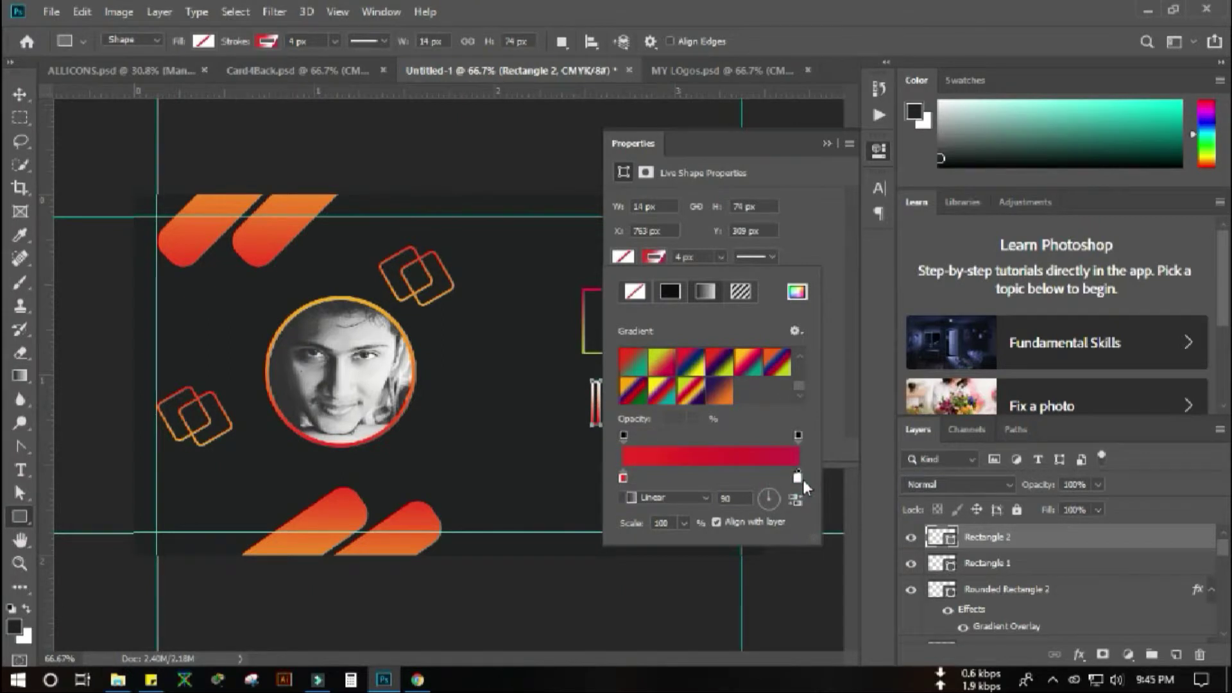
left_click(799, 479)
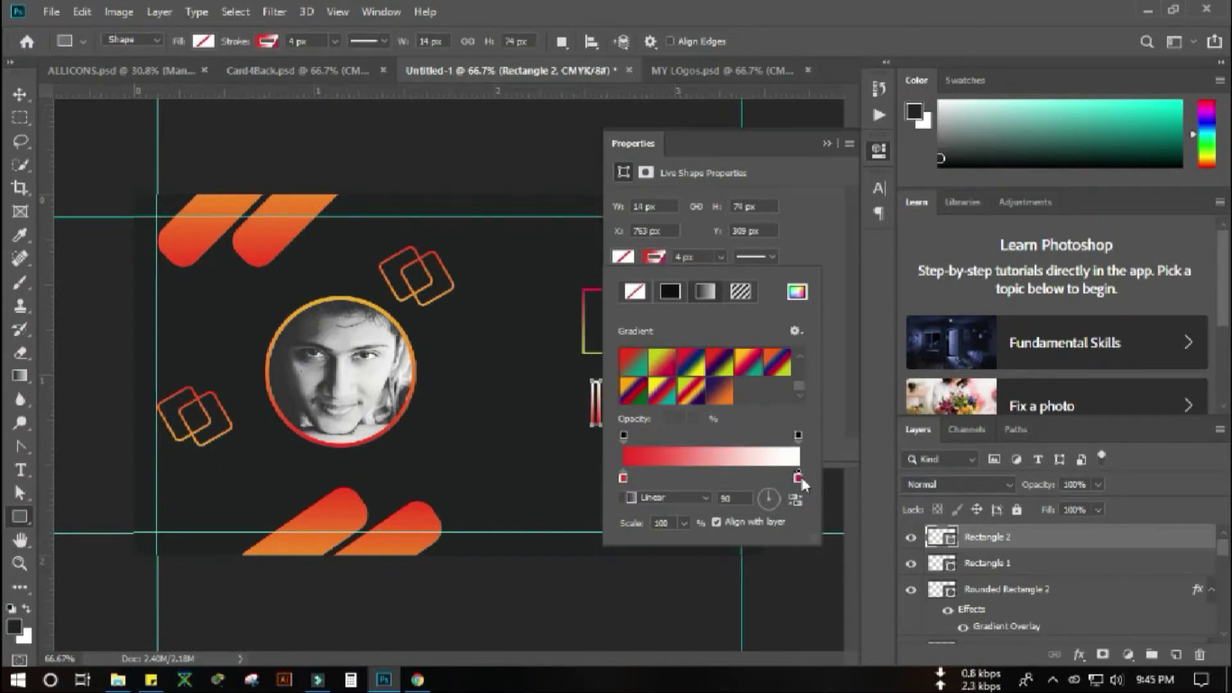
Set the crimson end stop of the narrow rectangle's stroke gradient to #f5af19
double_click(798, 477)
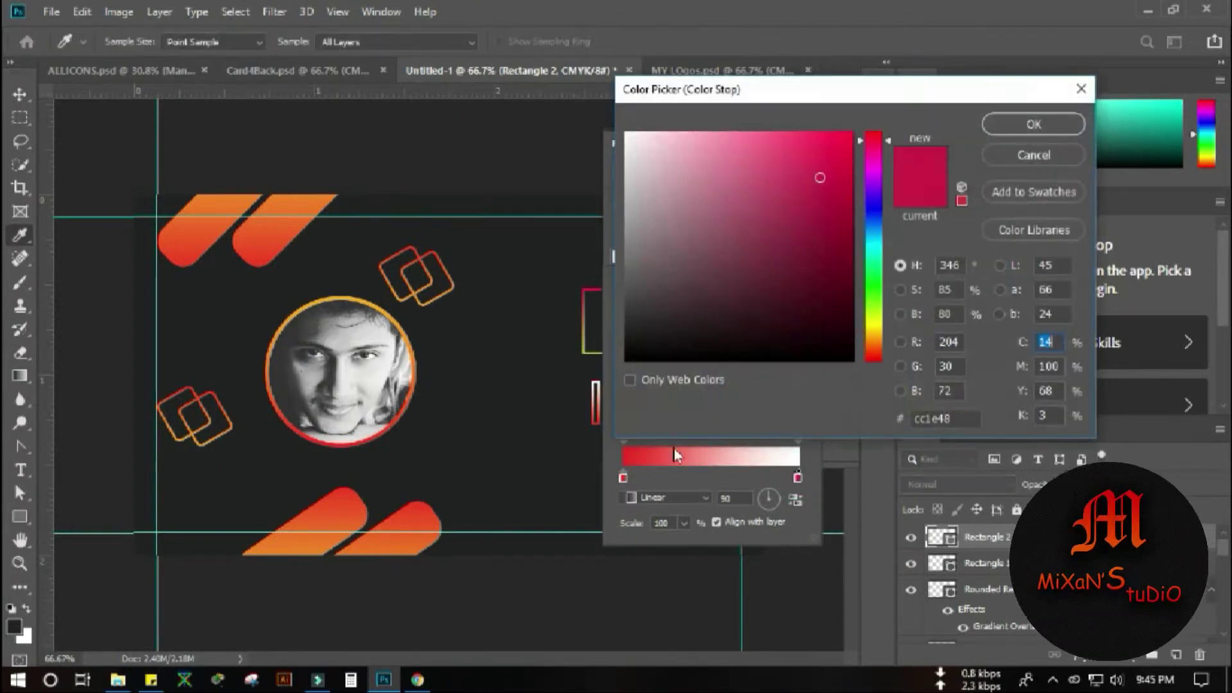
left_click(962, 414)
type("#f5af19")
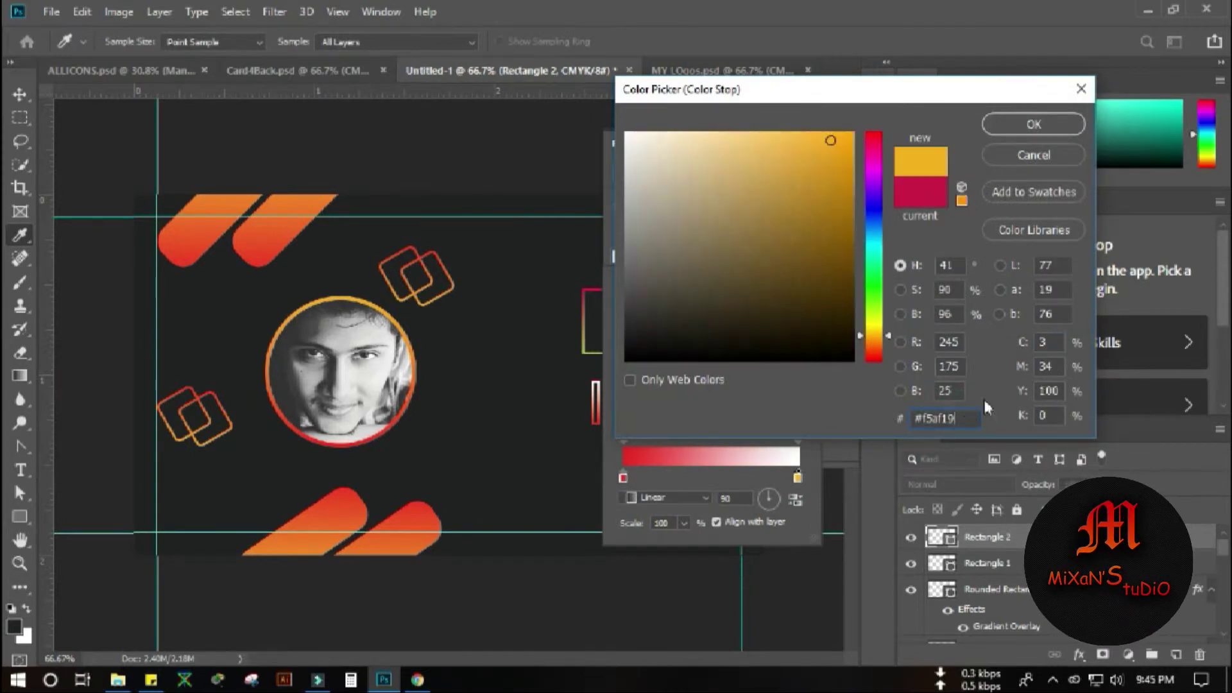
left_click(1035, 125)
Copy the yellow #f5af19 again from uiGradients in Chrome and reopen the narrow rectangle's stroke gradient in Photoshop
left_click(419, 680)
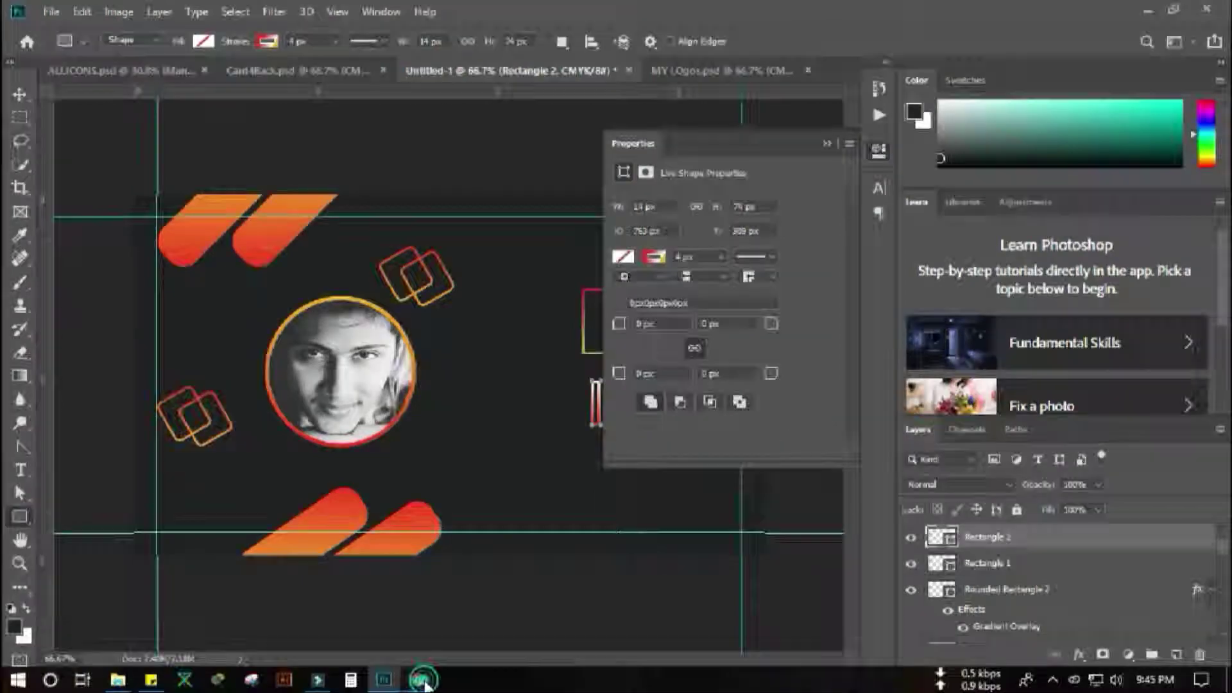
left_click(419, 681)
left_click(418, 680)
left_click(667, 154)
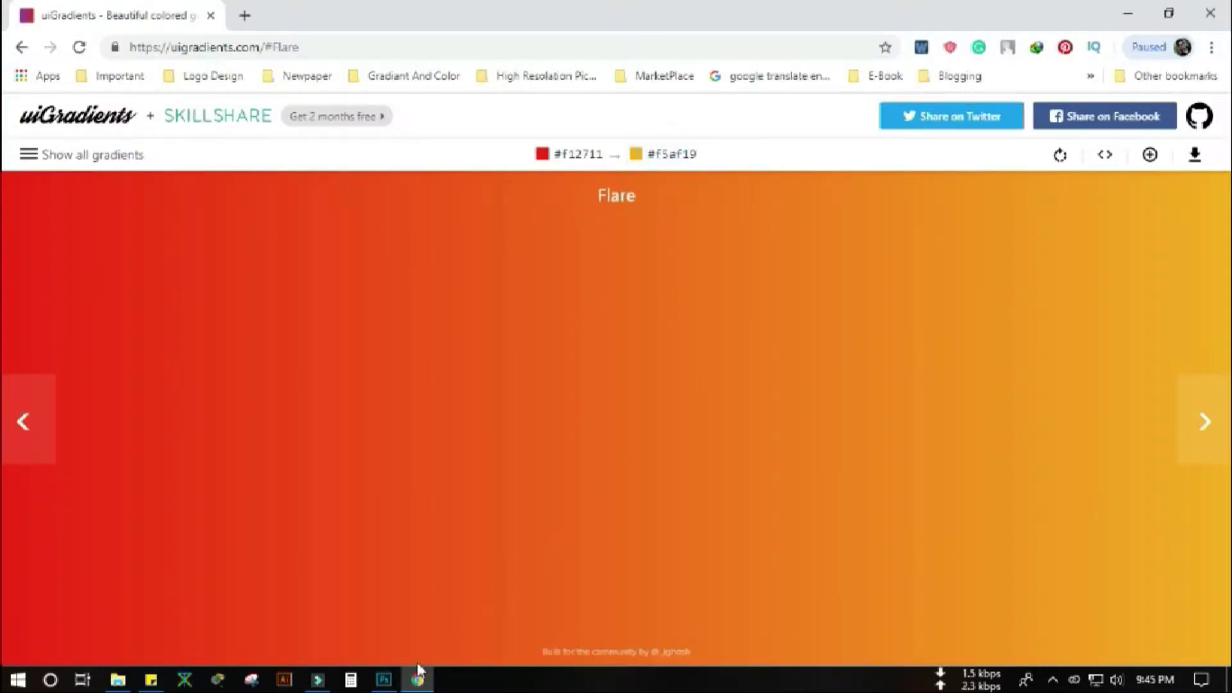
left_click(383, 681)
left_click(661, 257)
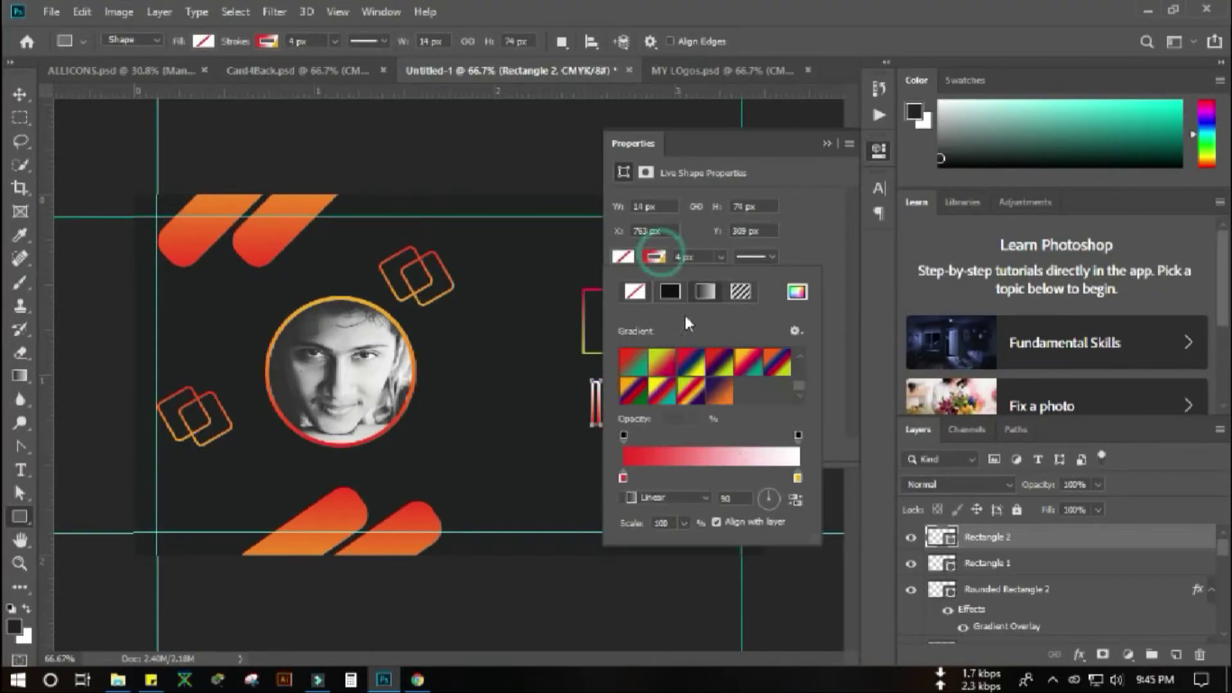
Try an extra white stop near the yellow end of the stroke gradient and a multicolour gradient preset
double_click(798, 478)
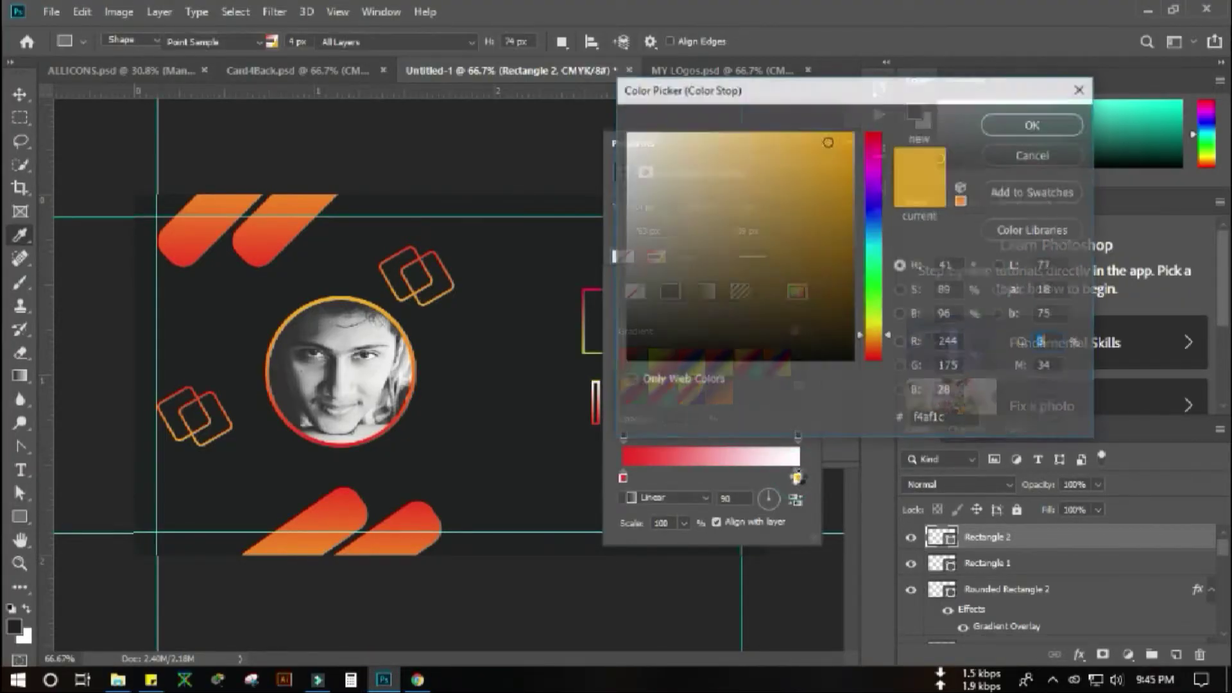
left_click(1082, 90)
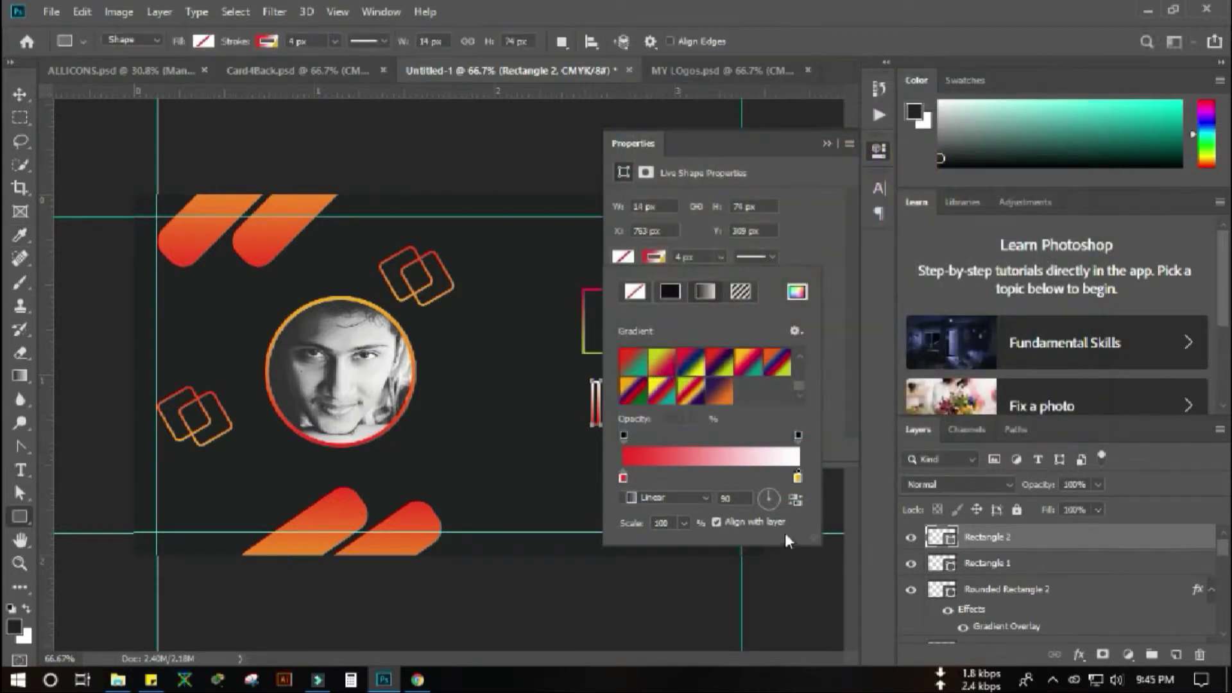
left_click(797, 478)
left_click(759, 478)
left_click(760, 476)
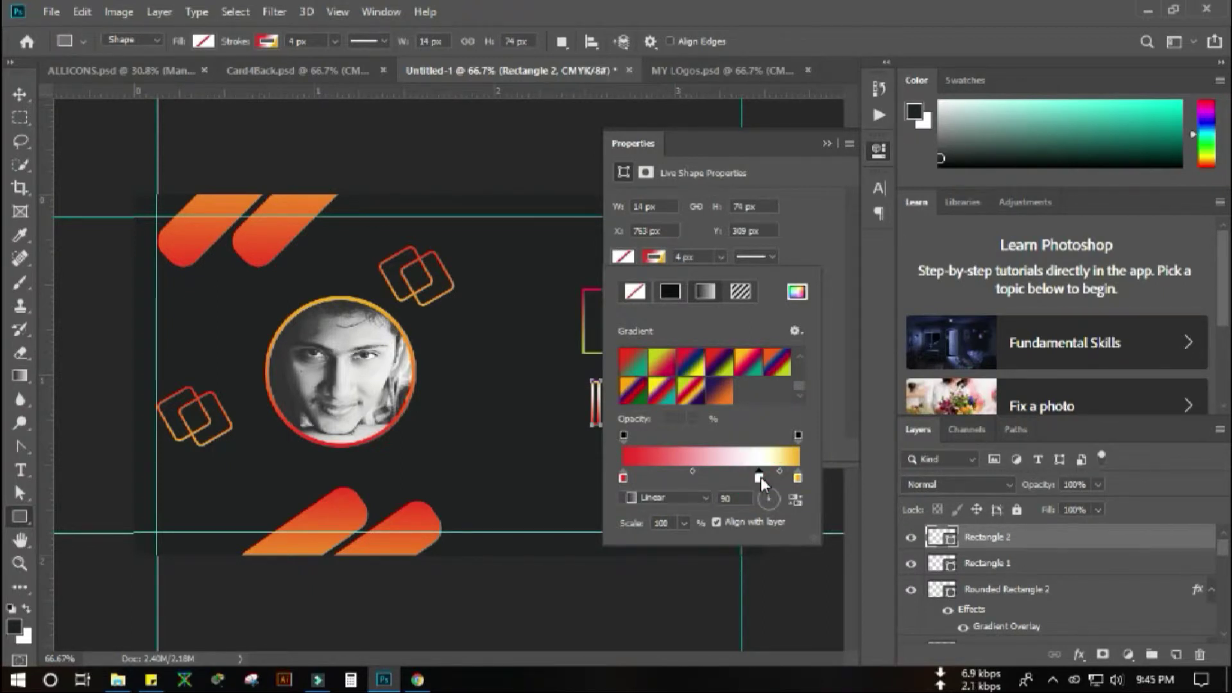
left_click(682, 387)
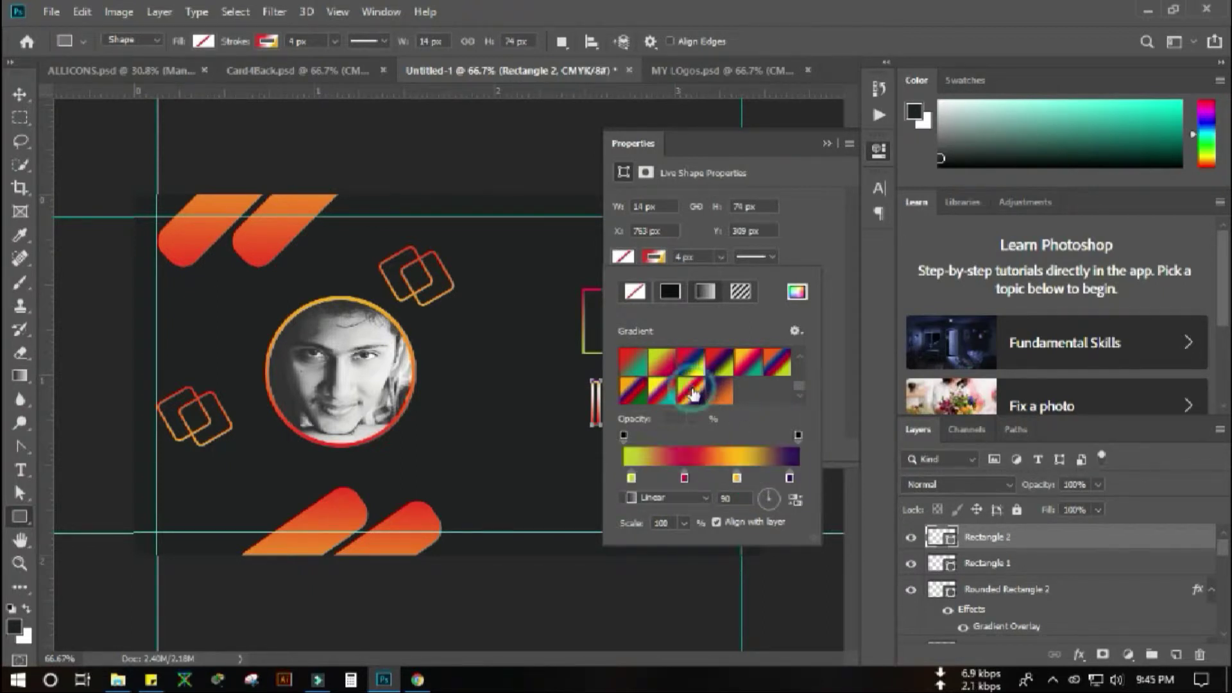
Reapply the yellow-green to crimson preset to the narrow rectangle's stroke and set its crimson end stop to #f5af19
left_click(660, 363)
double_click(799, 479)
double_click(975, 425)
type("#f5af19")
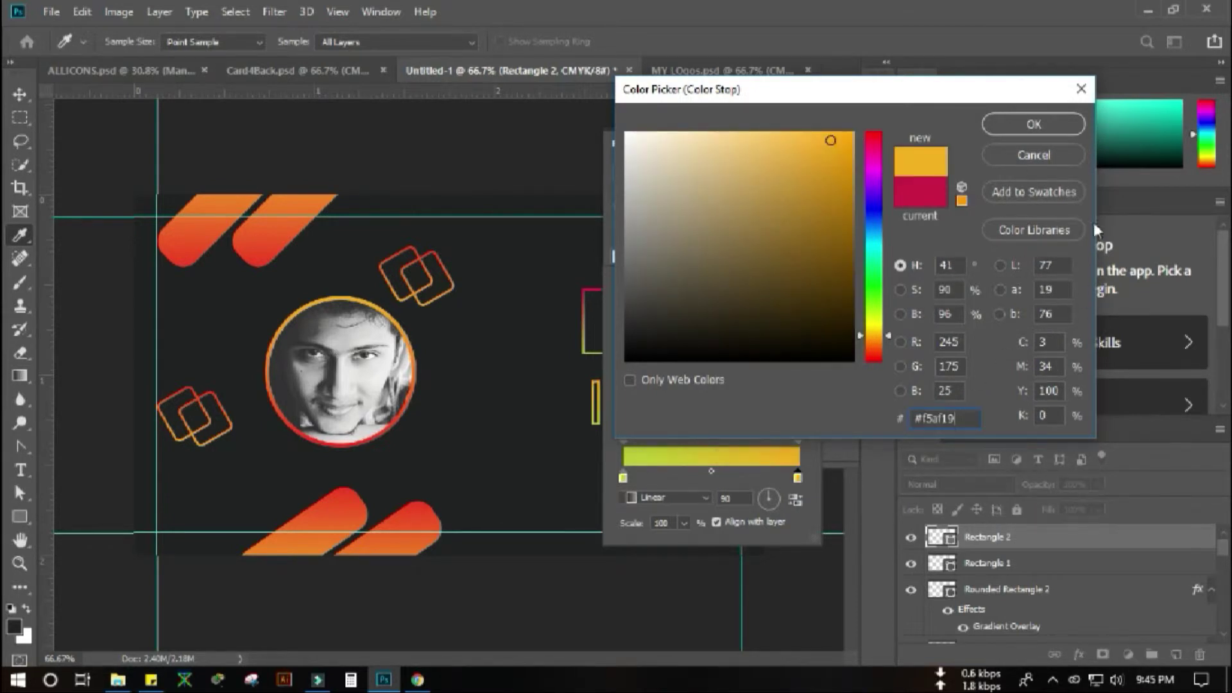
left_click(1054, 125)
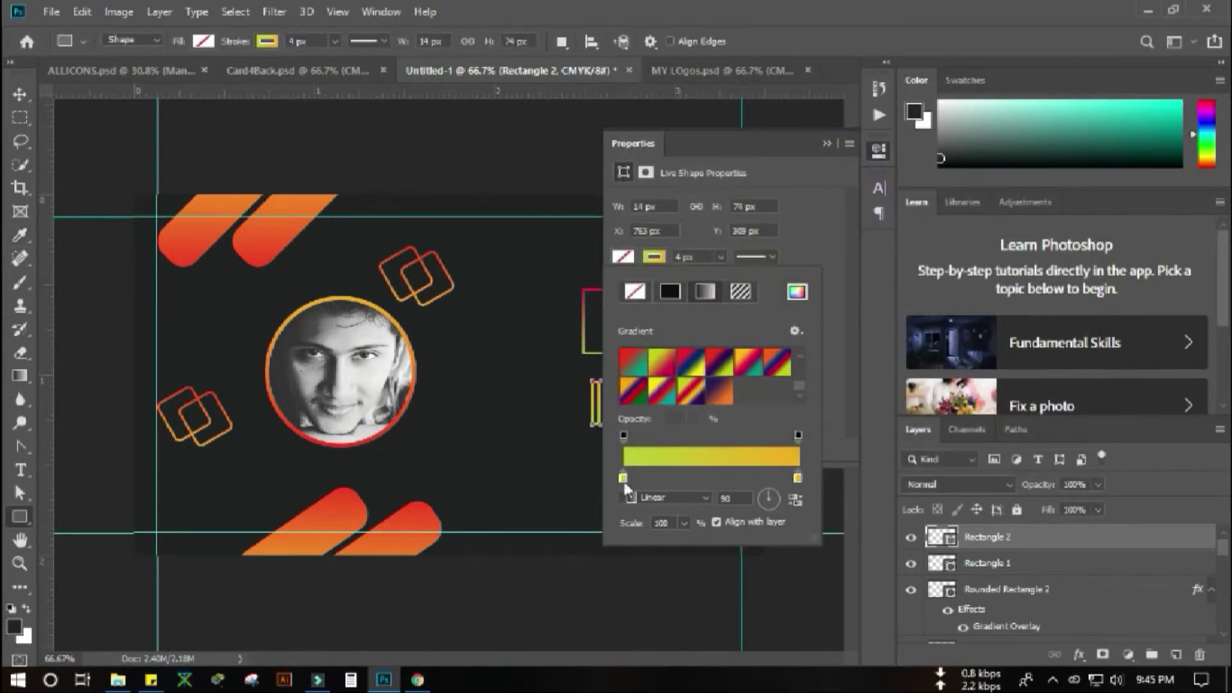
Copy the Flare gradient's red from uiGradients in Chrome and set the stroke gradient's yellow-green stop to #f12711 in Photoshop
left_click(418, 680)
left_click(582, 154)
left_click(384, 679)
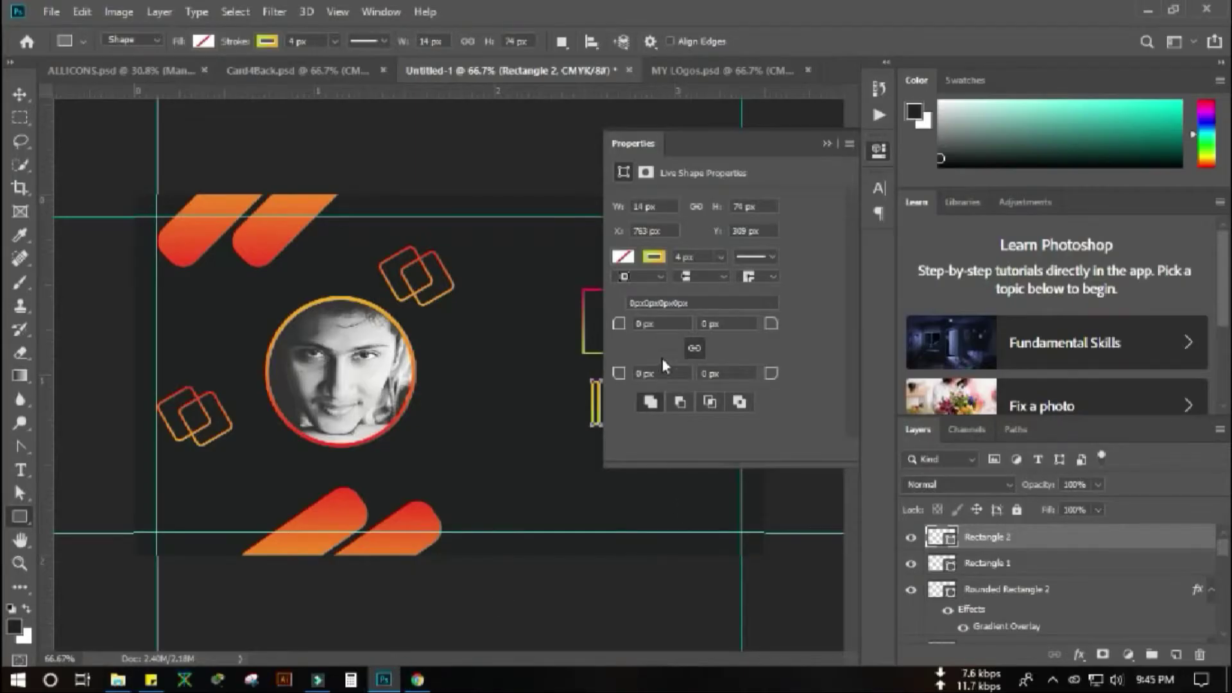
left_click(653, 257)
double_click(623, 479)
double_click(956, 419)
type("#f12711")
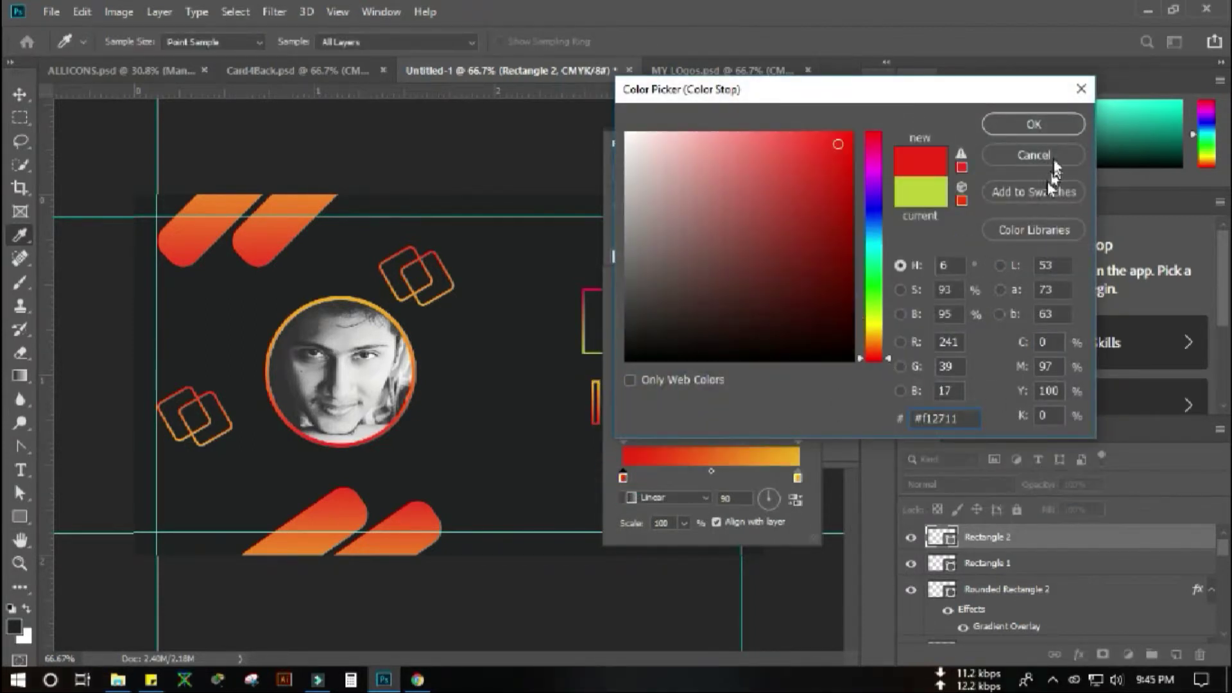
left_click(1039, 124)
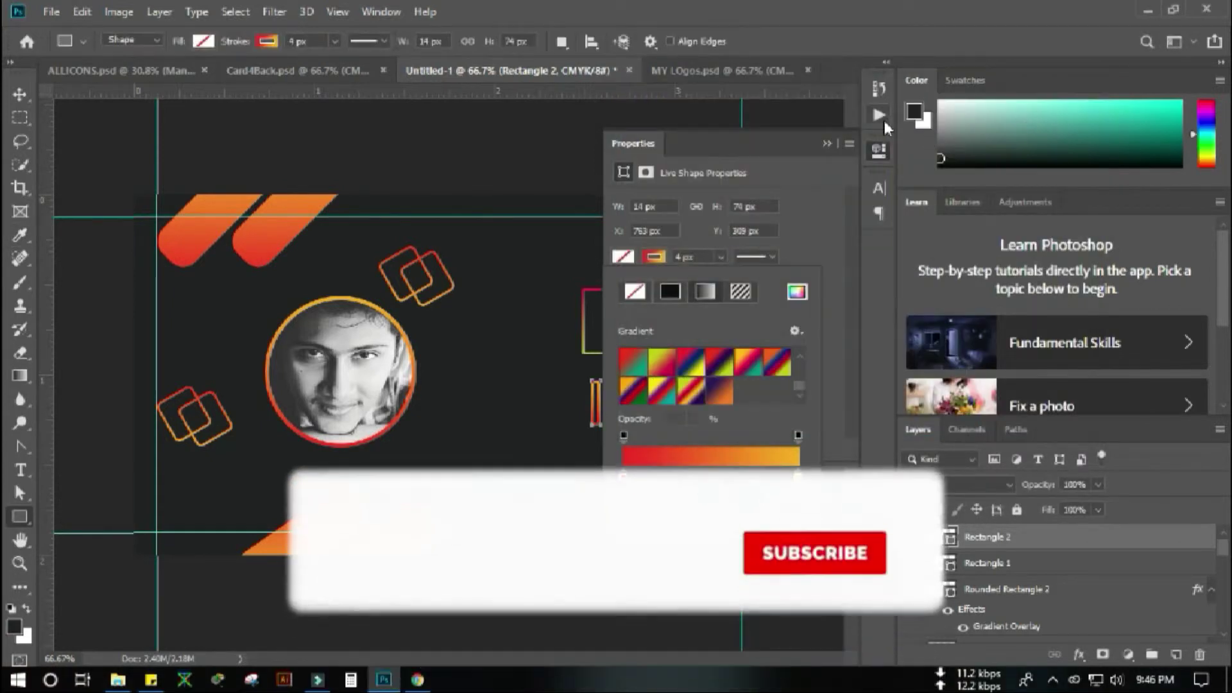
Close the shape properties and move the narrow rectangle inside the square so it stands on the bottom edge near the left side
left_click(828, 146)
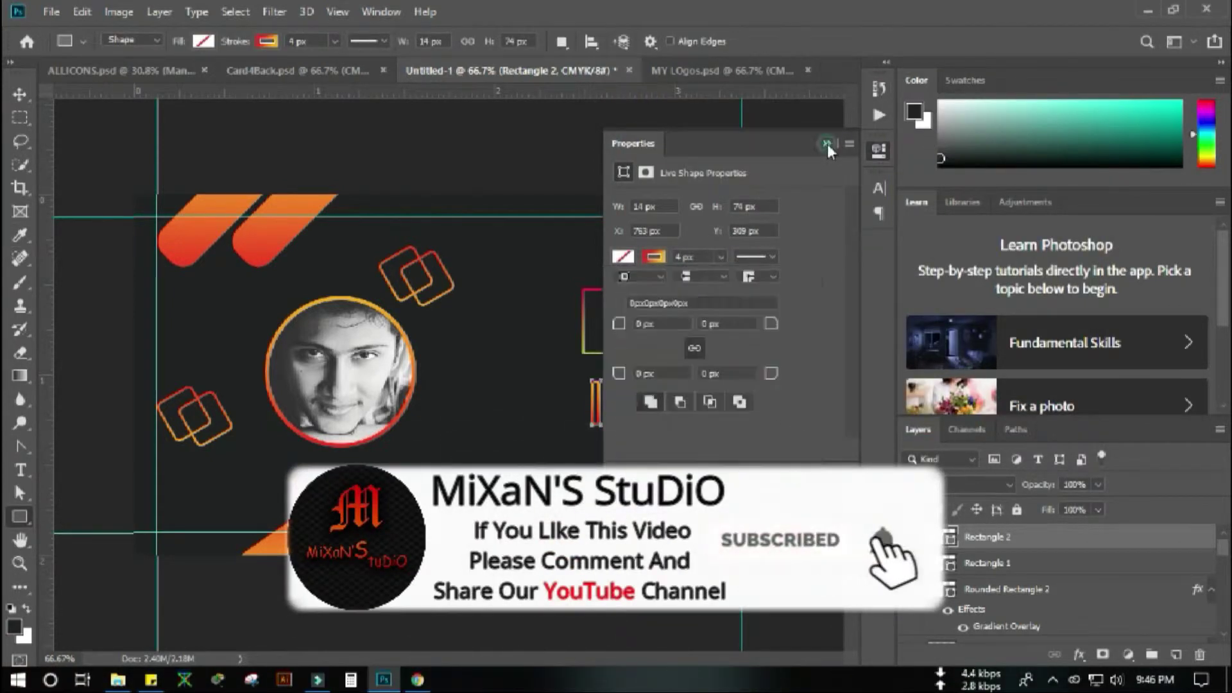
left_click(828, 145)
key("v")
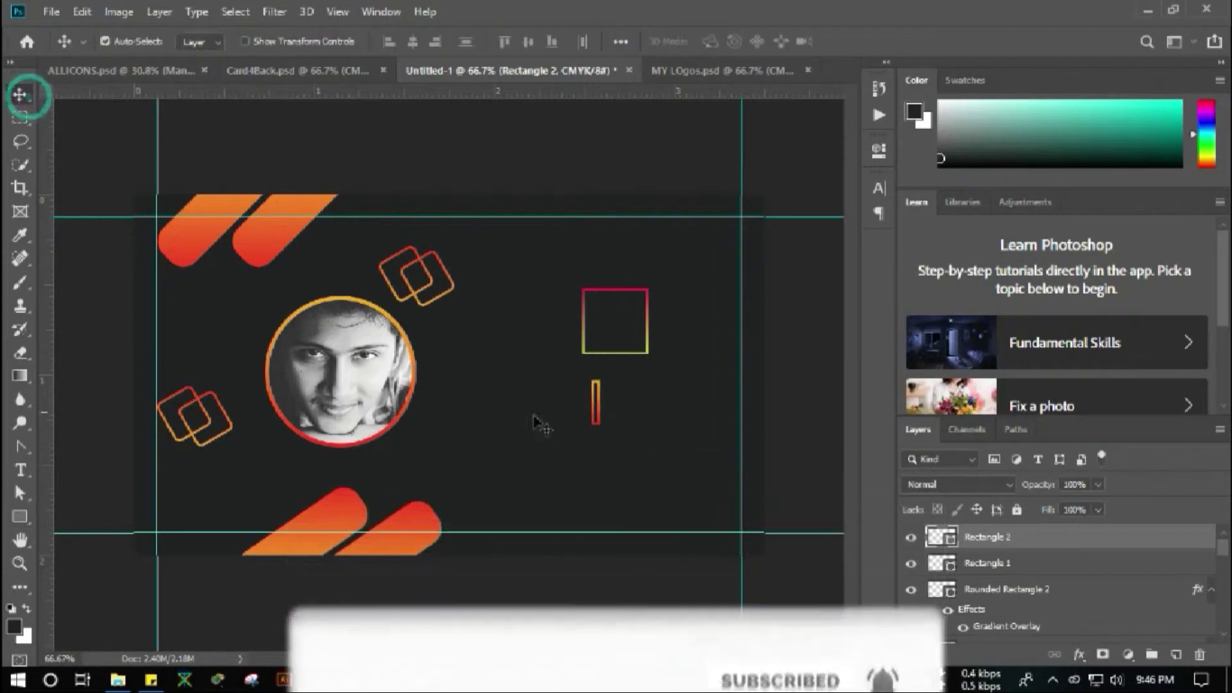
left_click(595, 412)
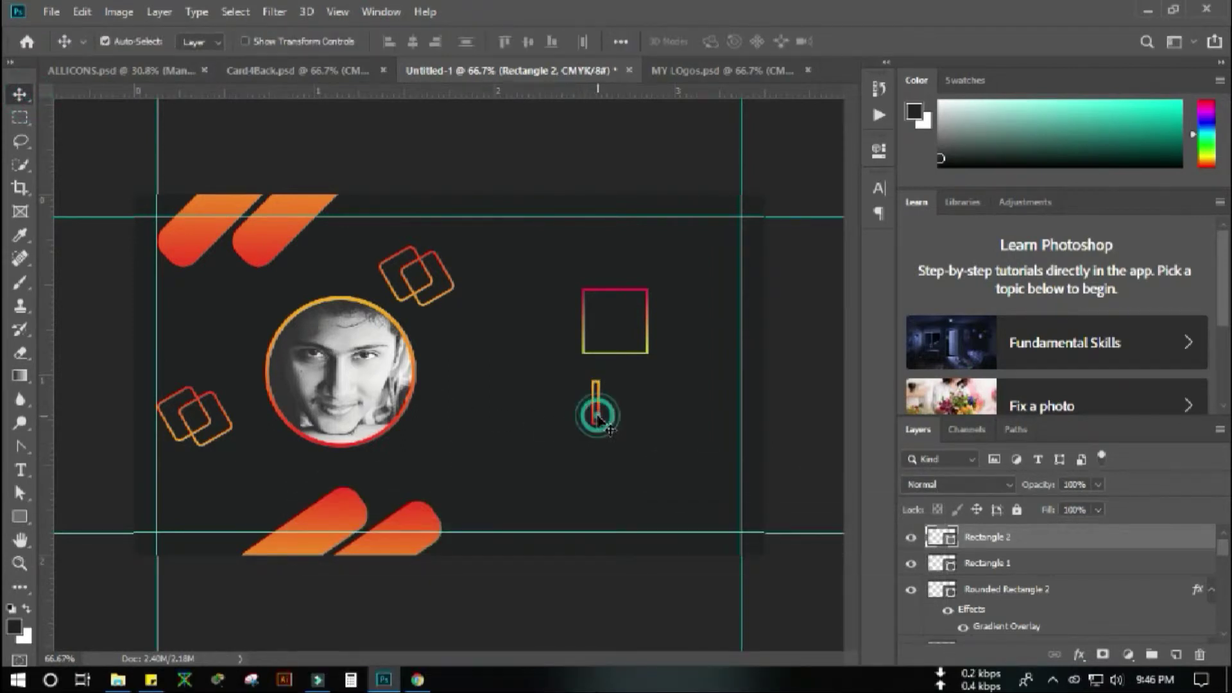
left_click(595, 407)
left_click_drag(596, 406, 601, 340)
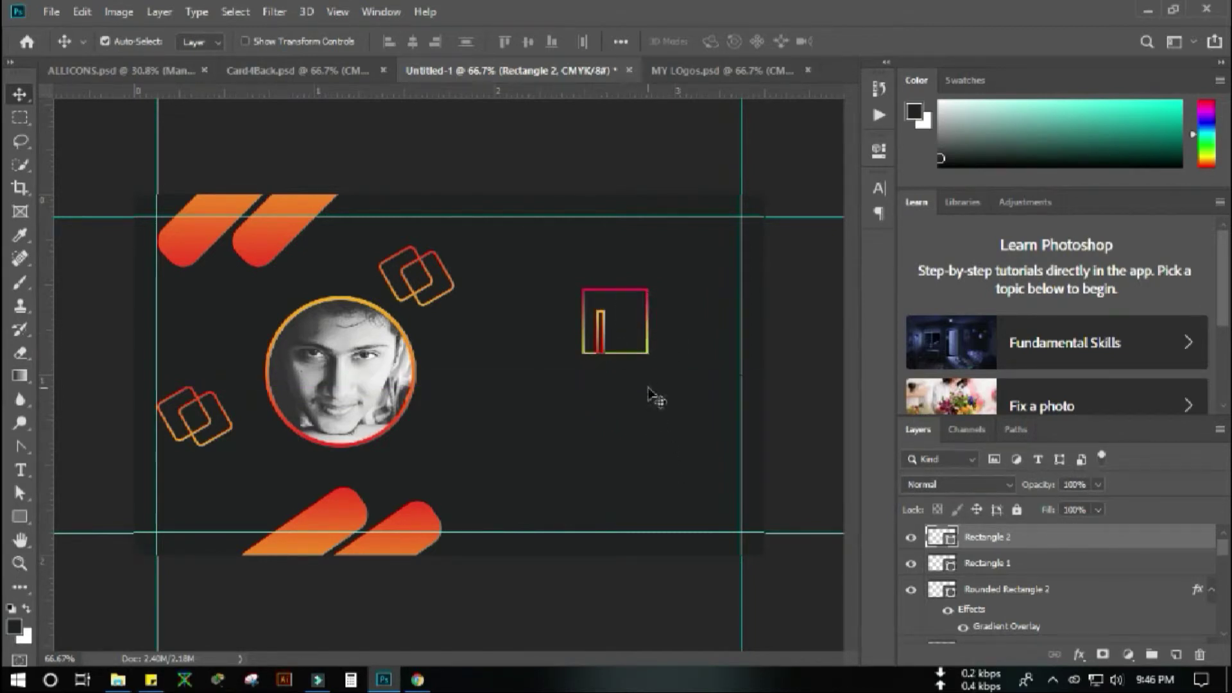
Duplicate the narrow bar twice to form a row of three inside the square, stretching the middle bar slightly taller
key("ctrl")
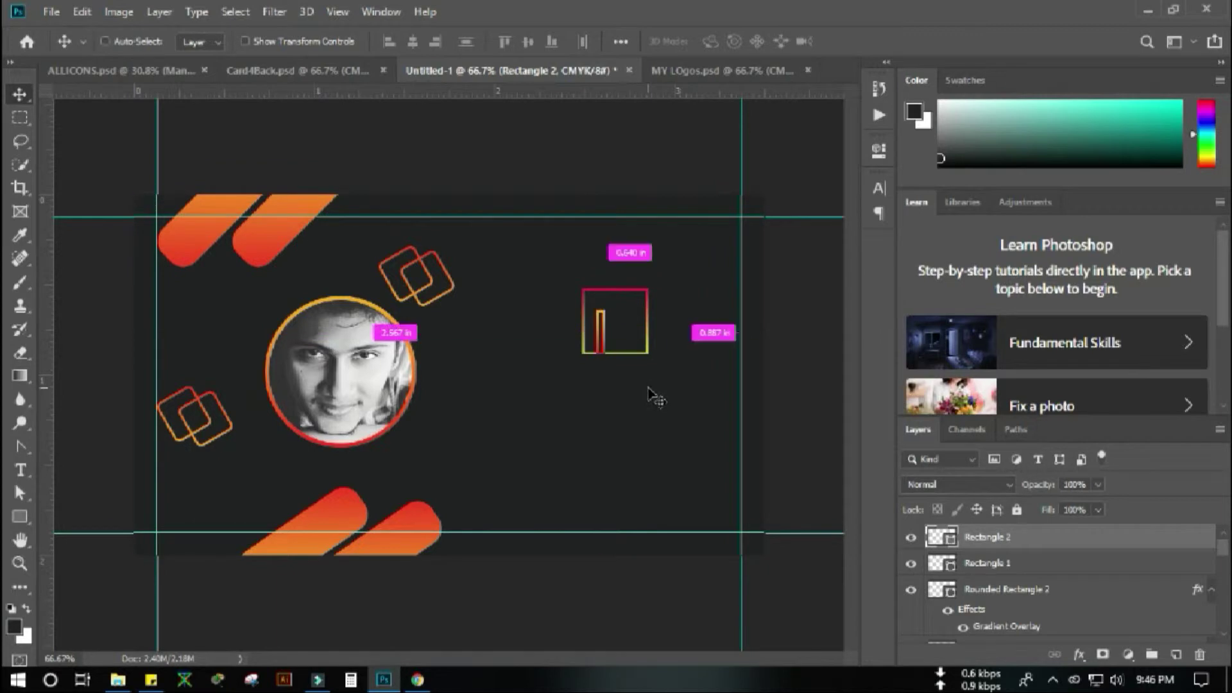
left_click_drag(652, 395, 619, 345)
key("ctrl+c")
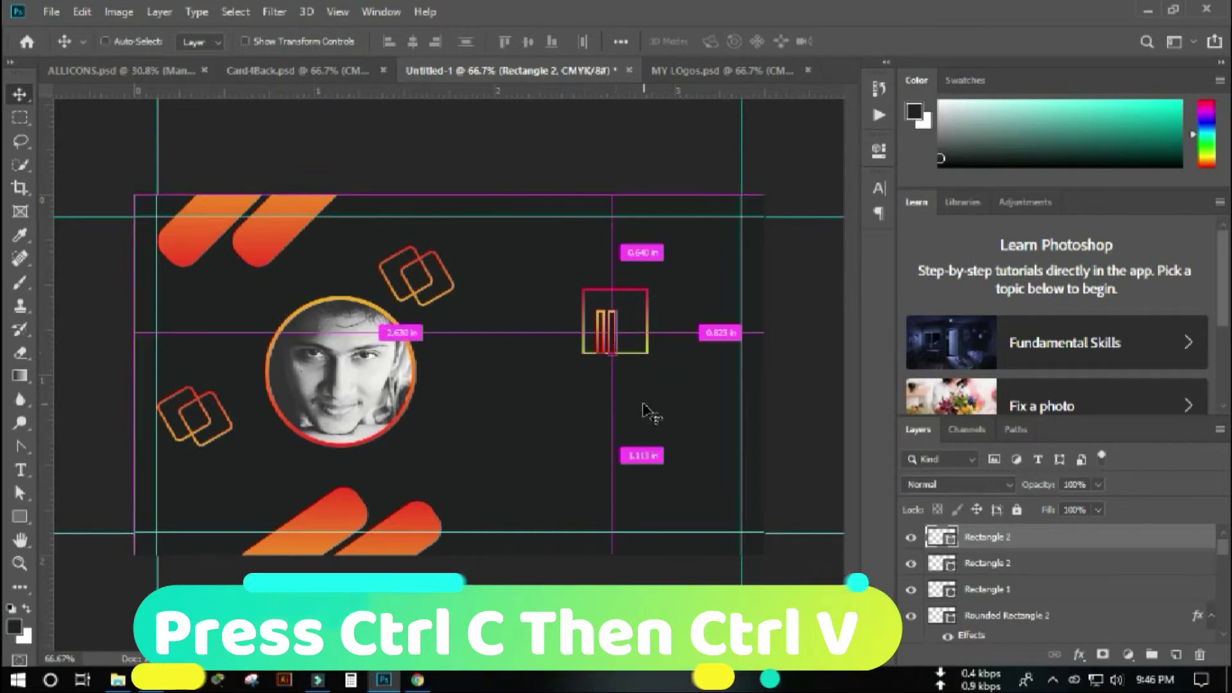
key("ctrl+v")
left_click(612, 307)
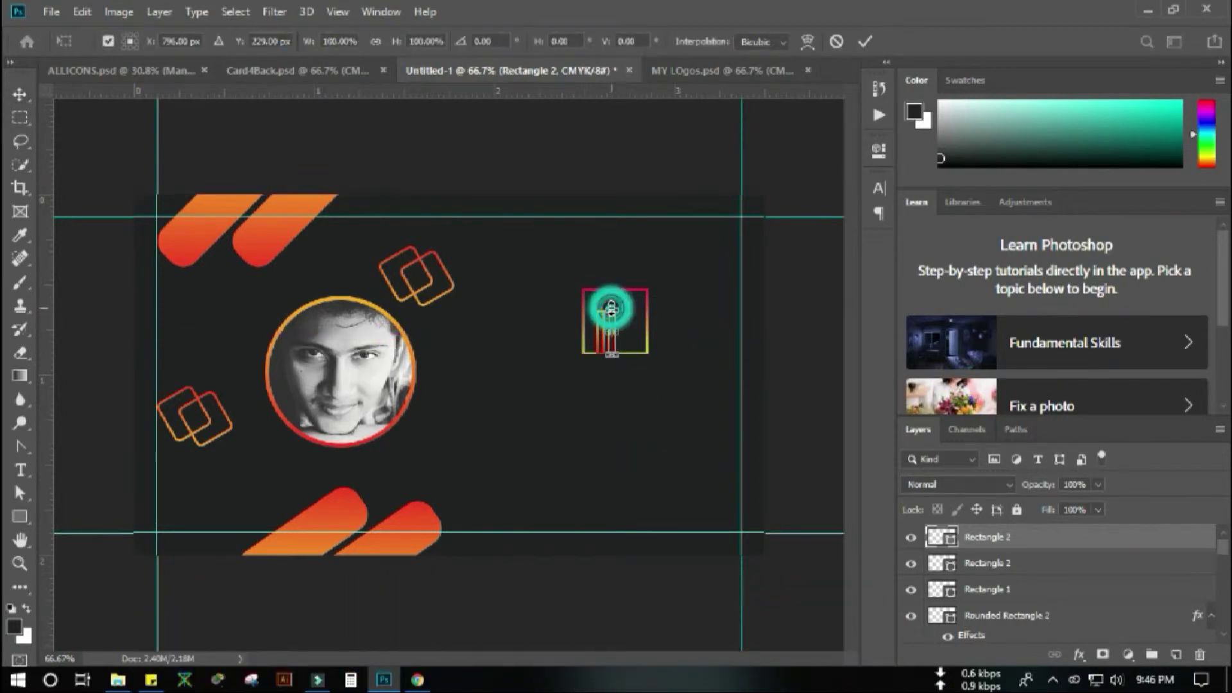
left_click_drag(611, 305, 612, 301)
left_click(863, 43)
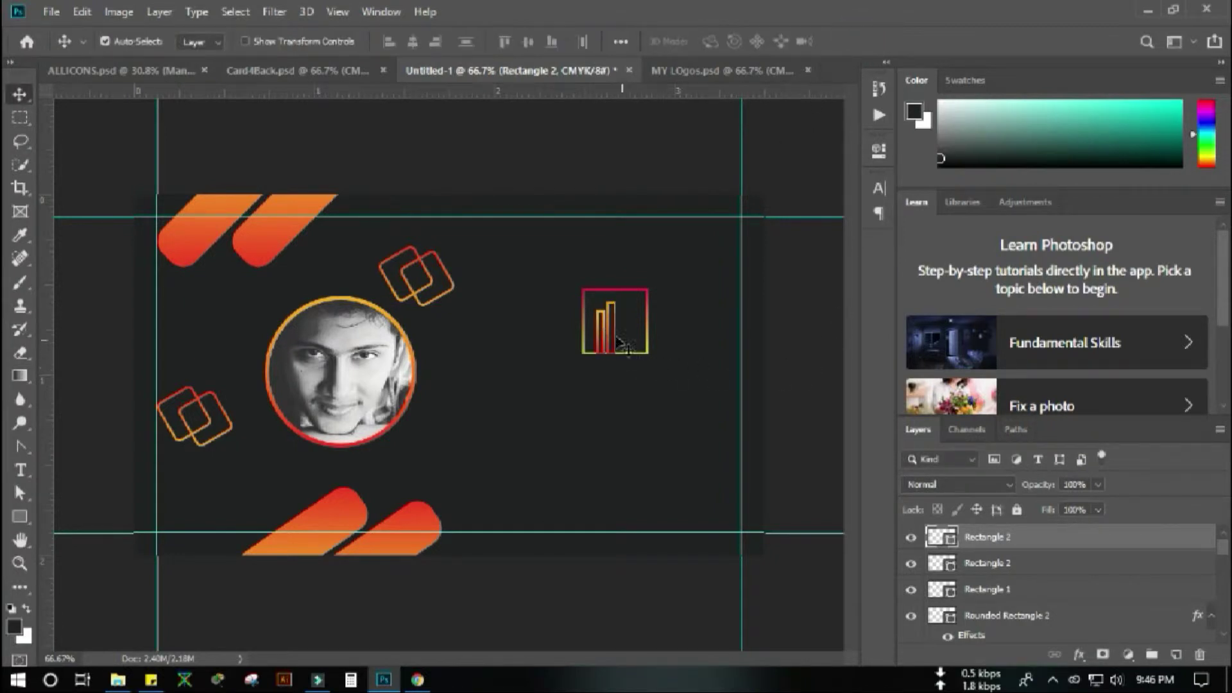
left_click_drag(603, 328, 631, 333)
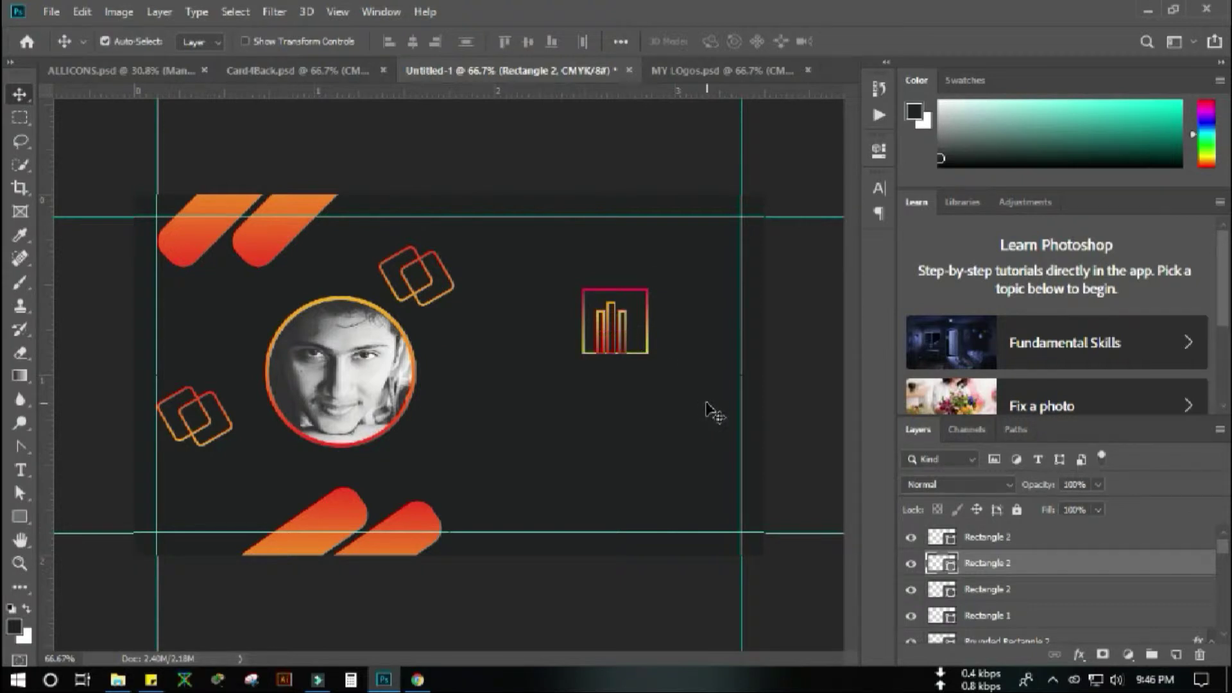
Add a linear Gradient Overlay to the square with the pink-to-orange gradient in Multiply mode at 90°
left_click(645, 355)
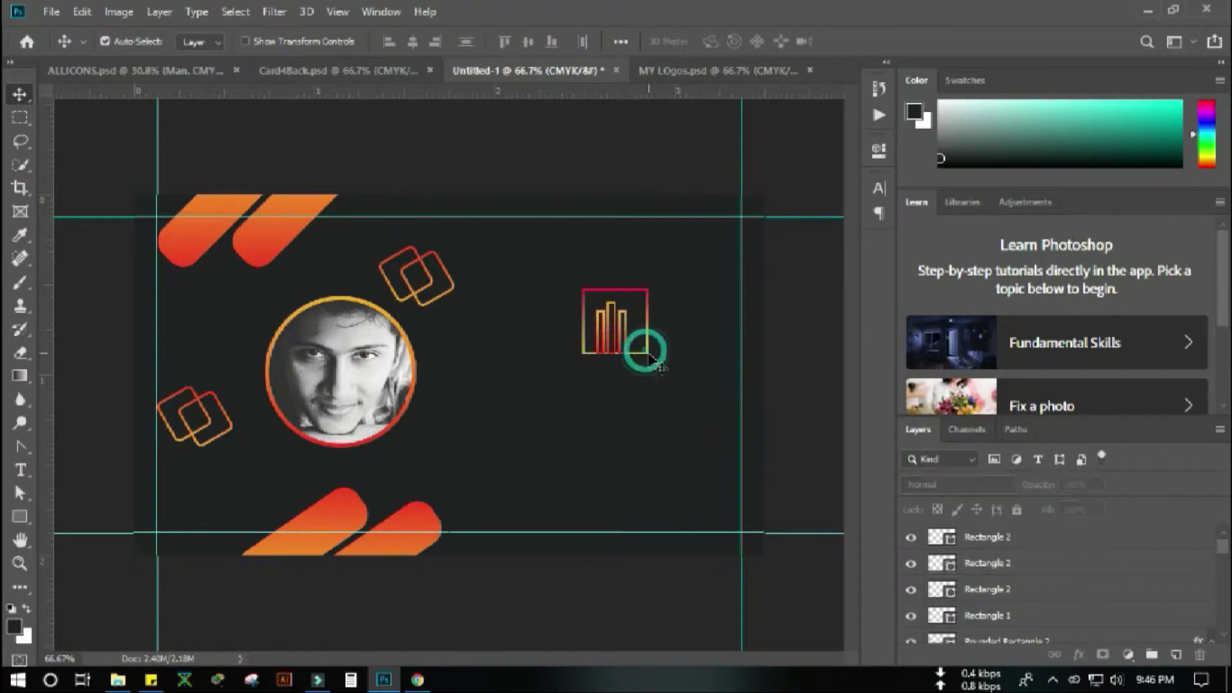
left_click(611, 289)
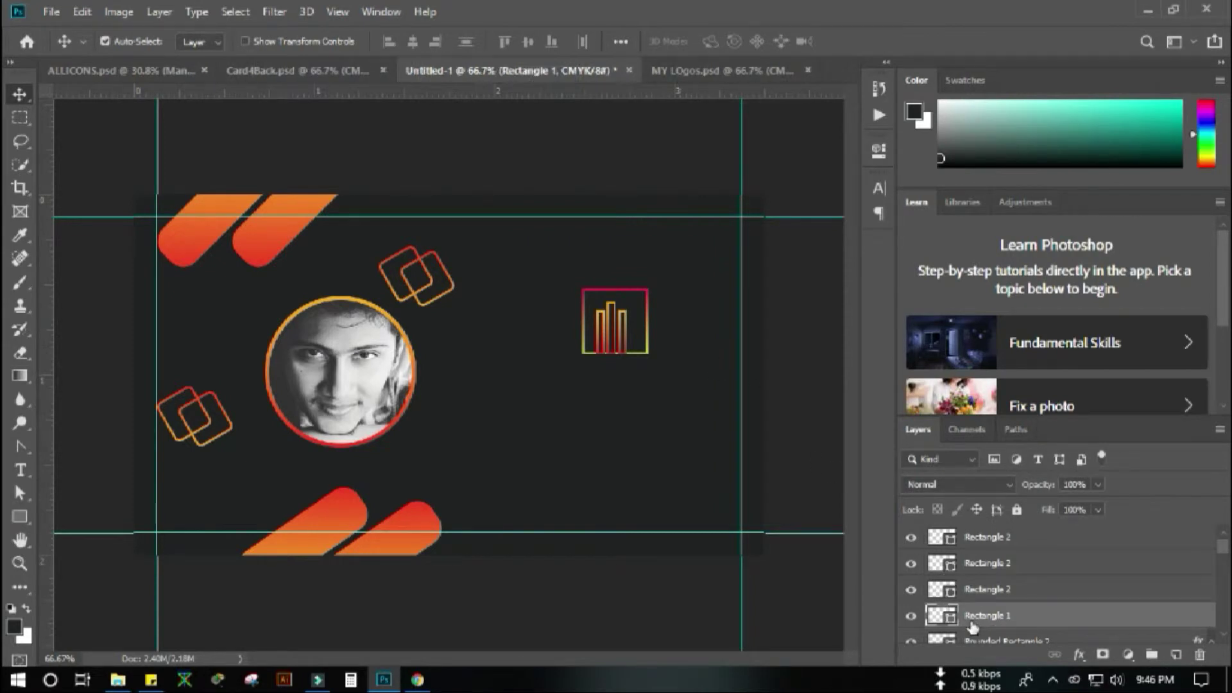
double_click(1098, 619)
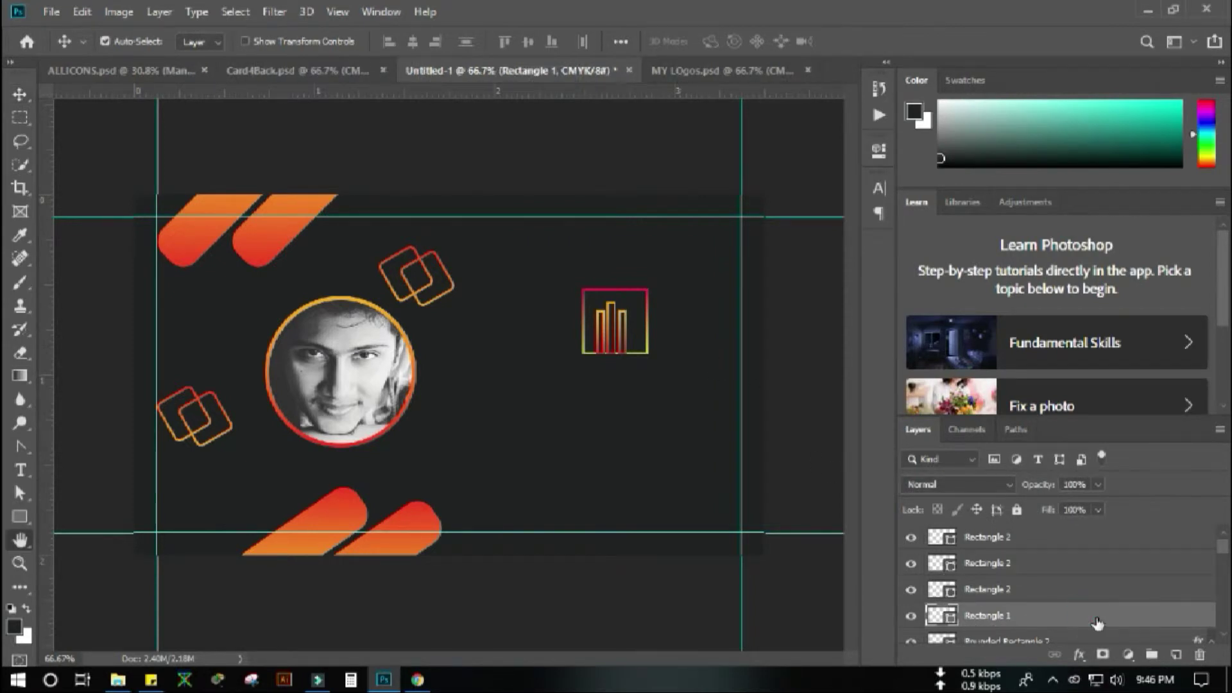
left_click(564, 386)
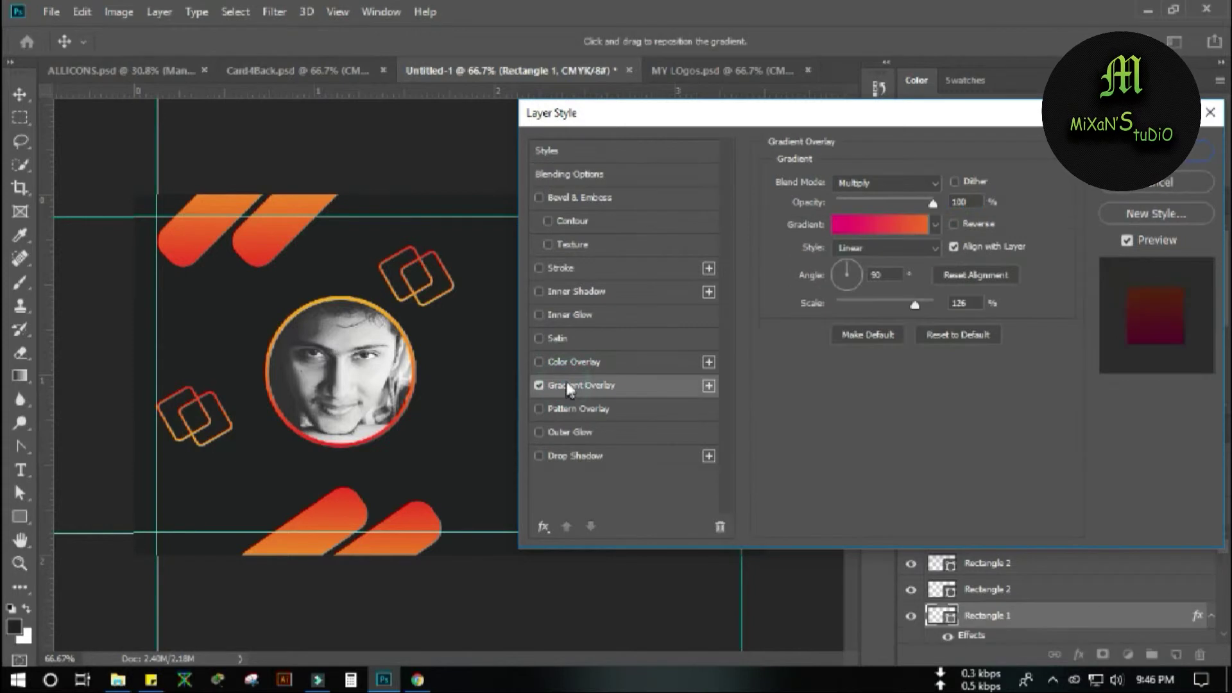
left_click_drag(865, 117, 870, 156)
key("Return")
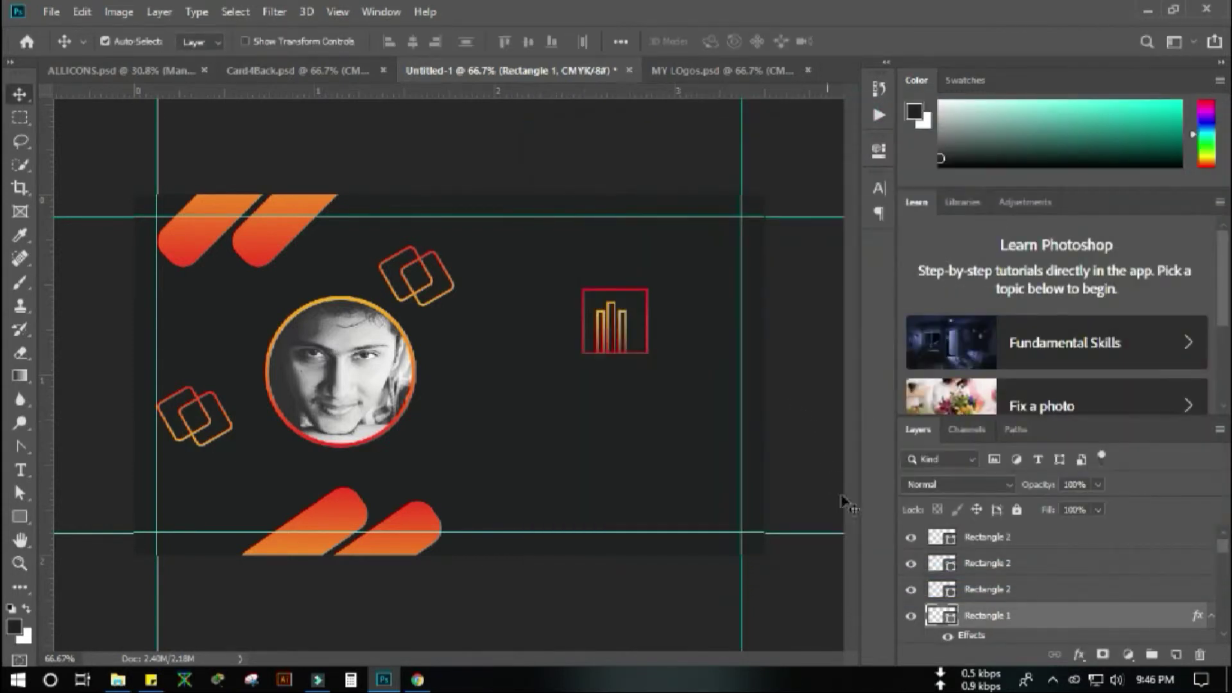
Toggle the left bar's layer visibility off and on, and hide the layers of the other two bars
left_click(911, 590)
left_click(911, 590)
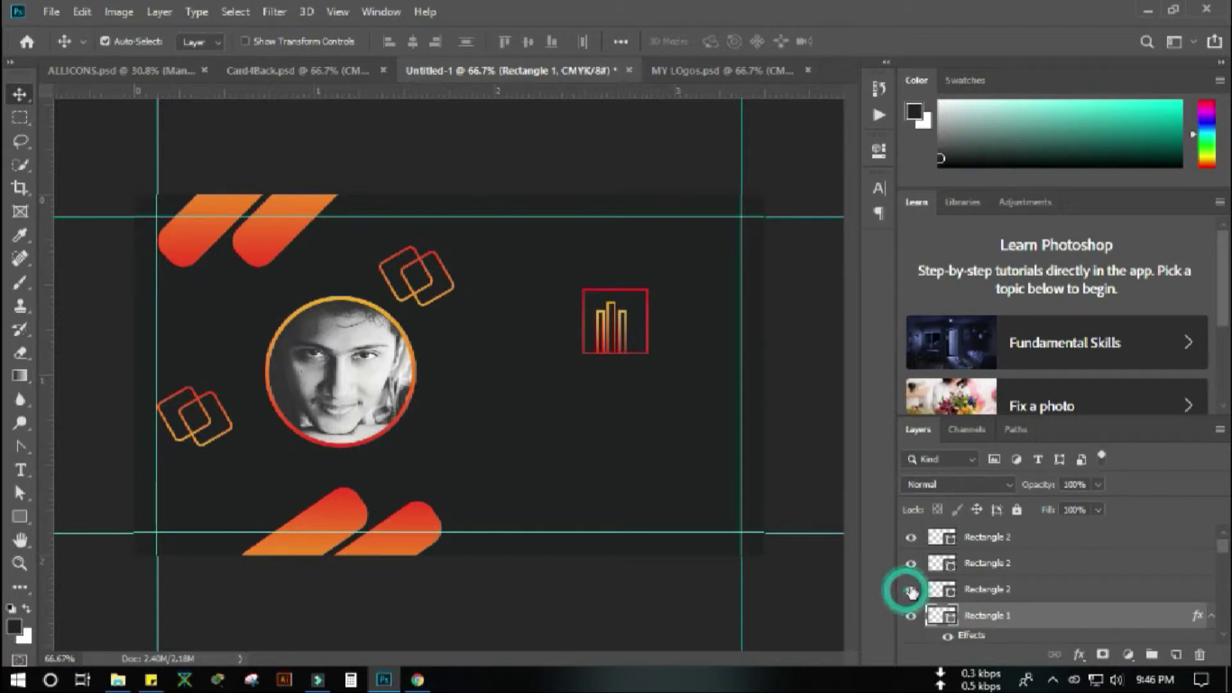
left_click(911, 564)
left_click(911, 537)
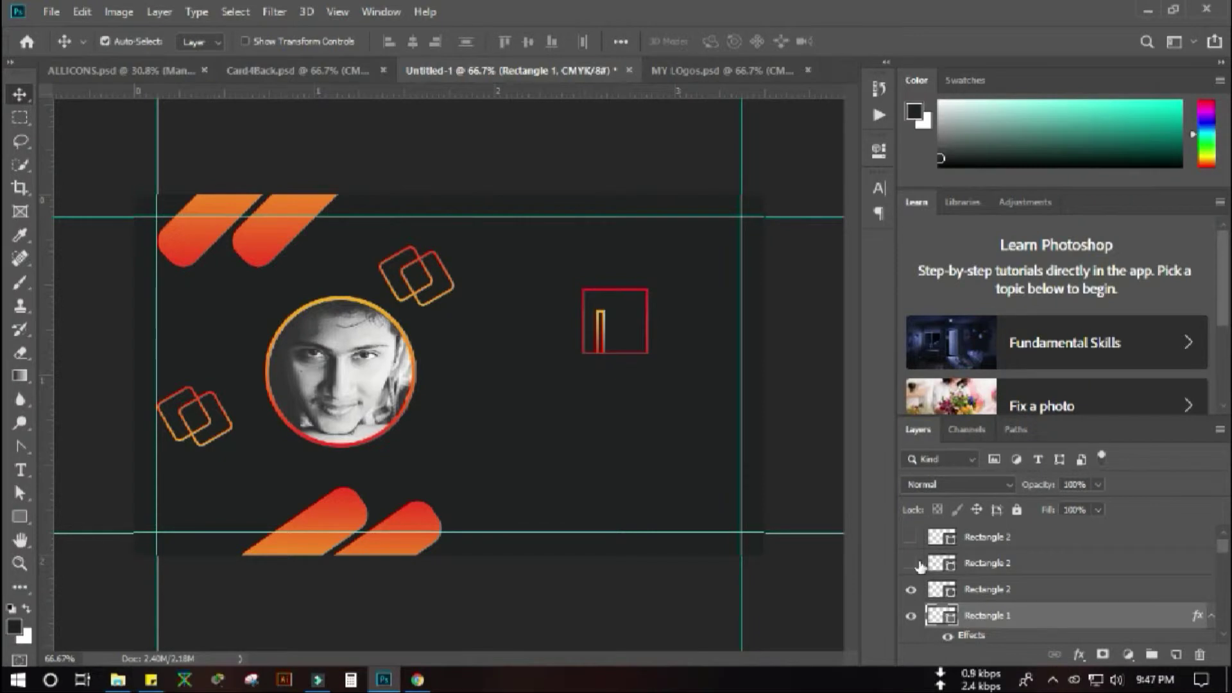
Show the two hidden bar layers again and select all three bars together with the square
left_click(912, 537)
left_click(911, 563)
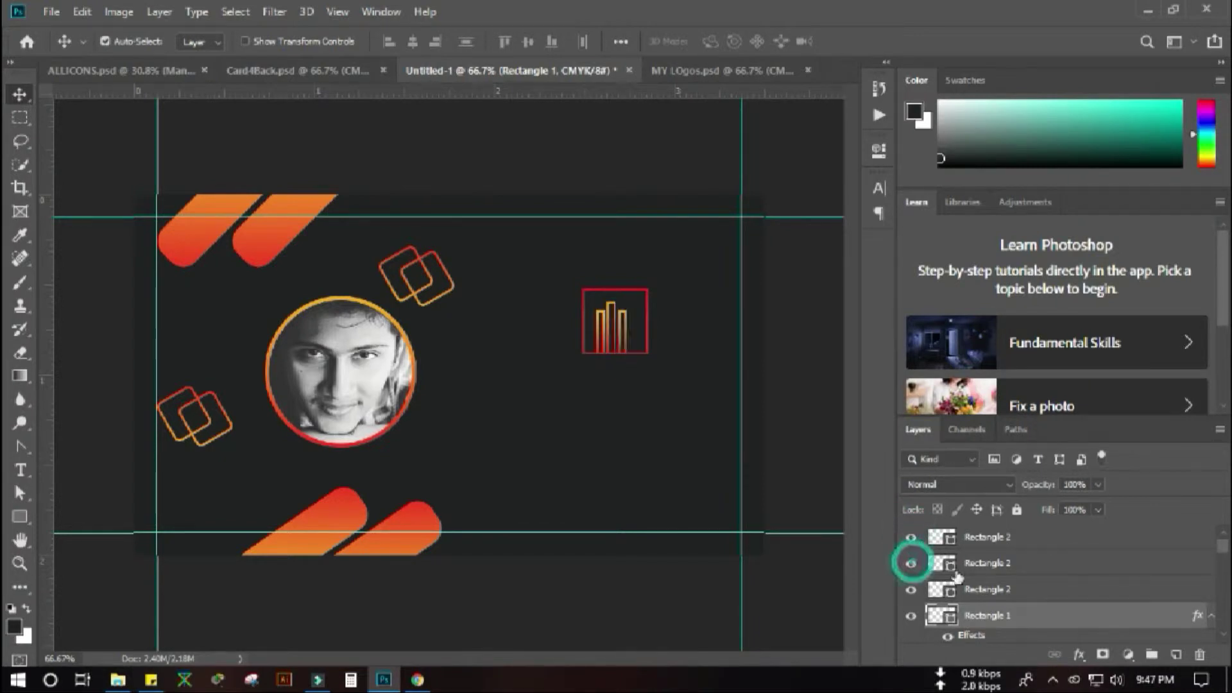
left_click(980, 541, "shift")
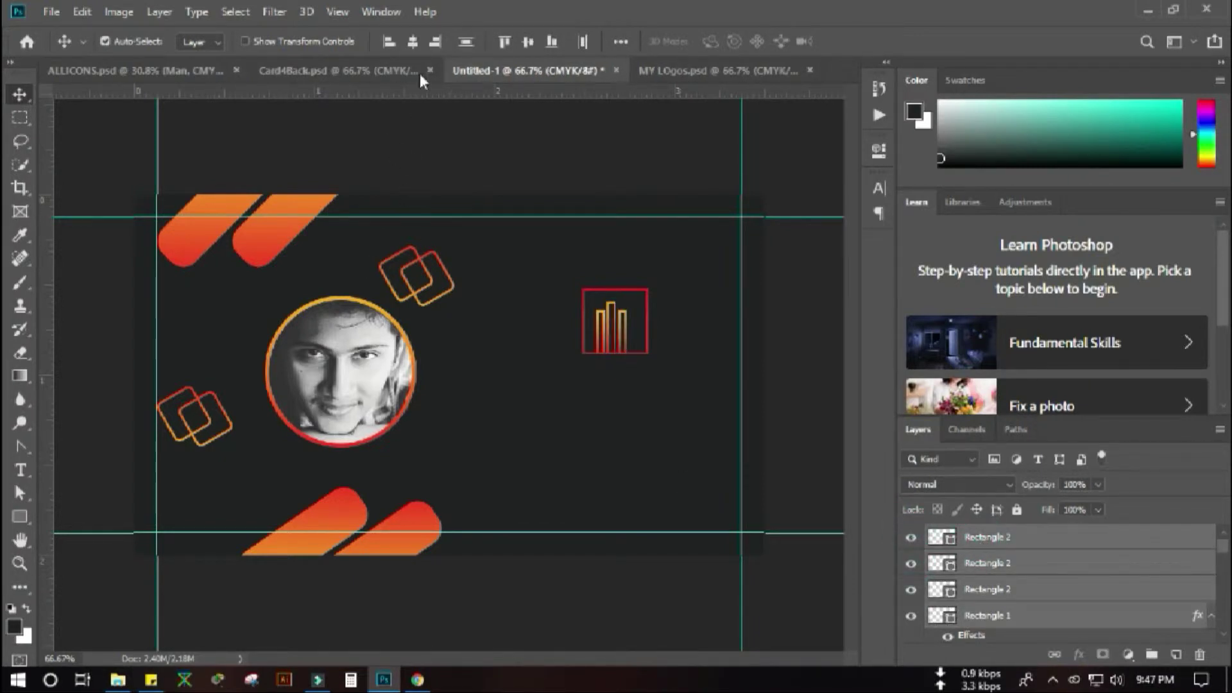
Try aligning the bars and square by horizontal centers, then by vertical centers, undoing each alignment
left_click(404, 40)
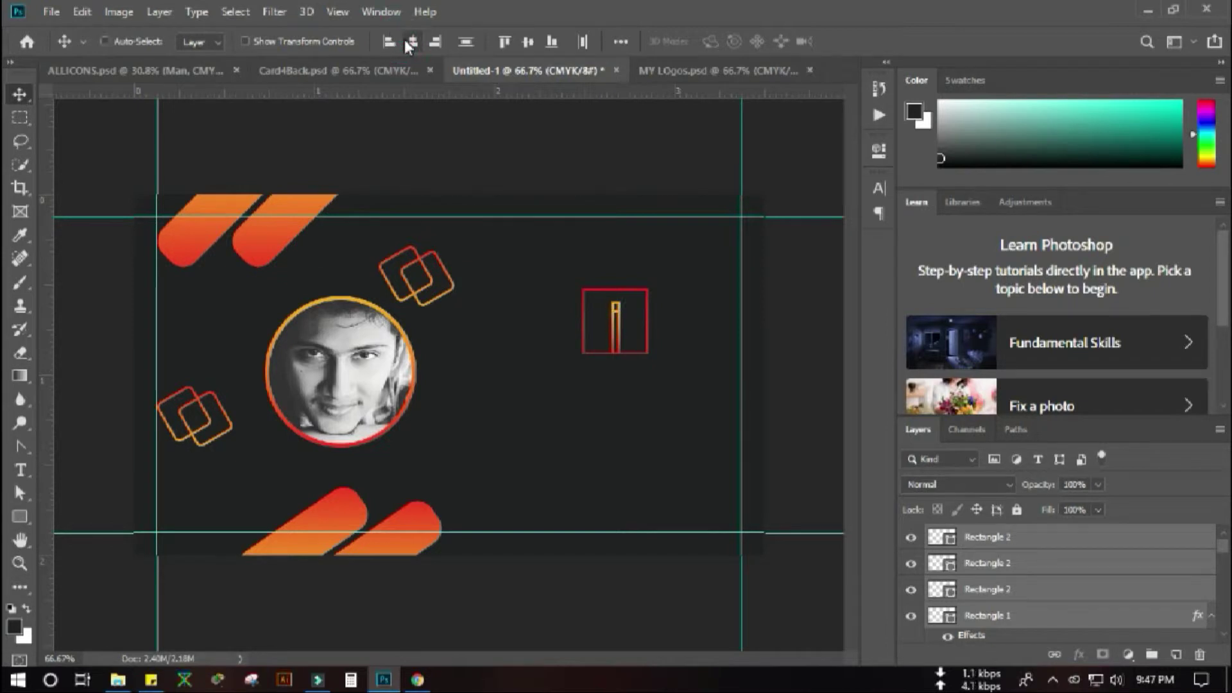
key("ctrl+z")
left_click(531, 44)
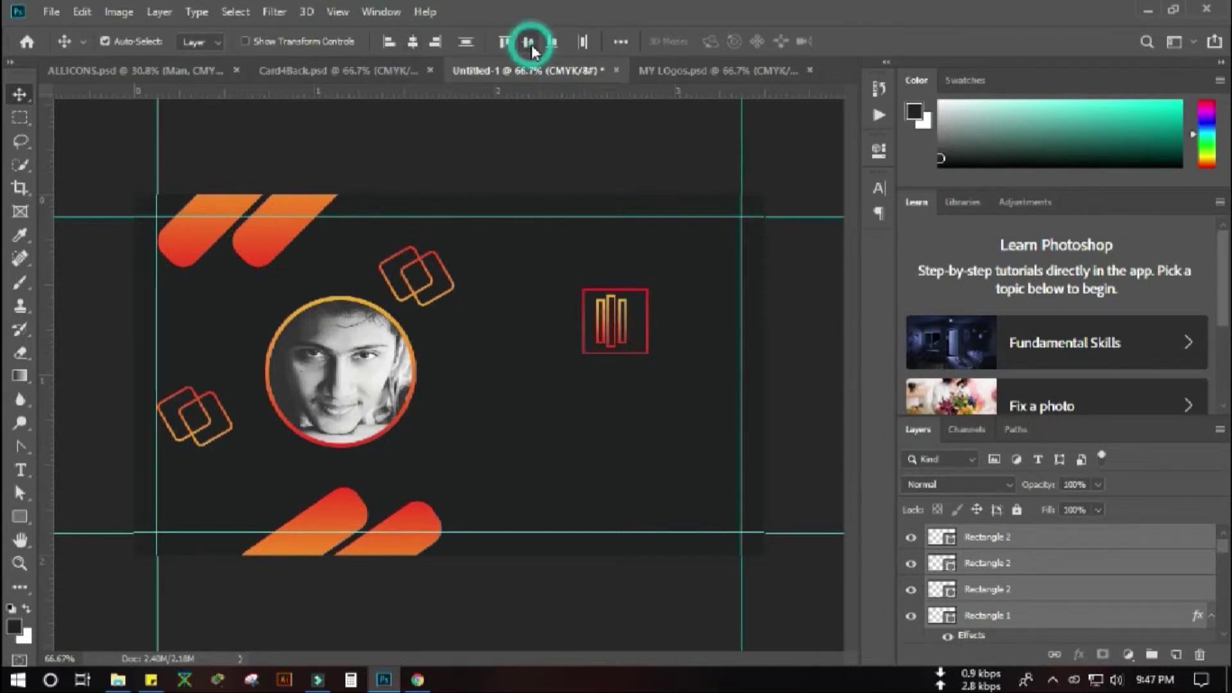
key("ctrl+z")
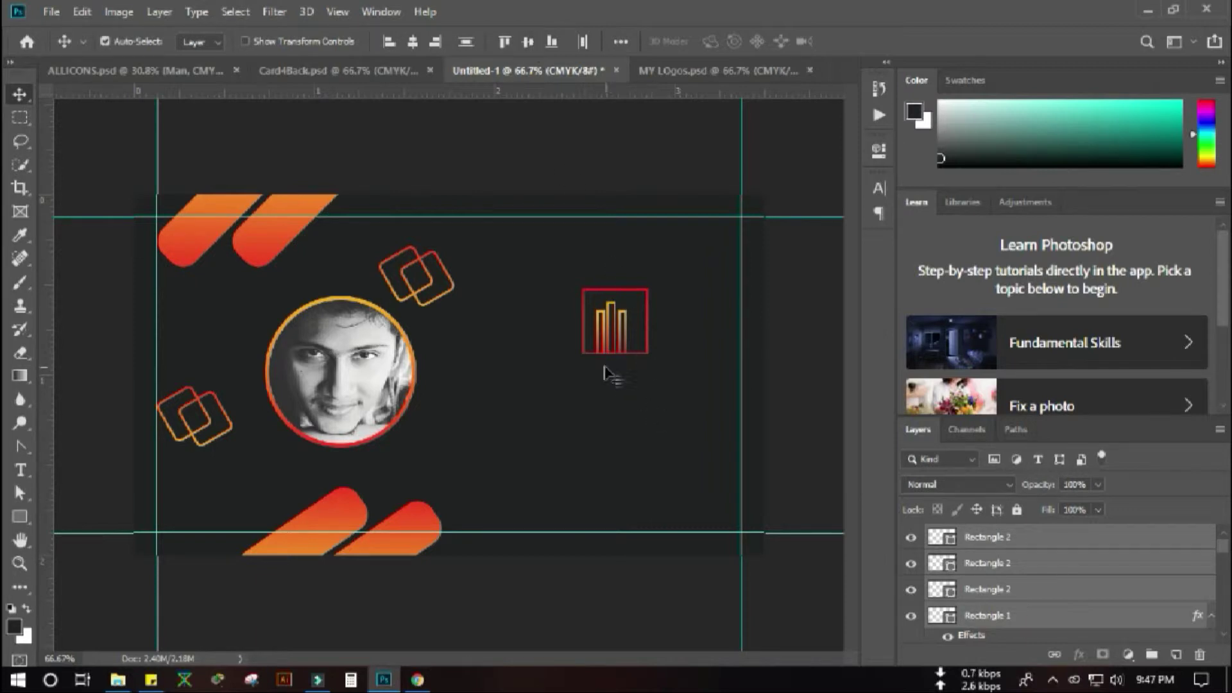
Nudge the three bars right to centre them in the square, and move the whole logo up level with the upper outlined squares
left_click(1013, 618, "ctrl")
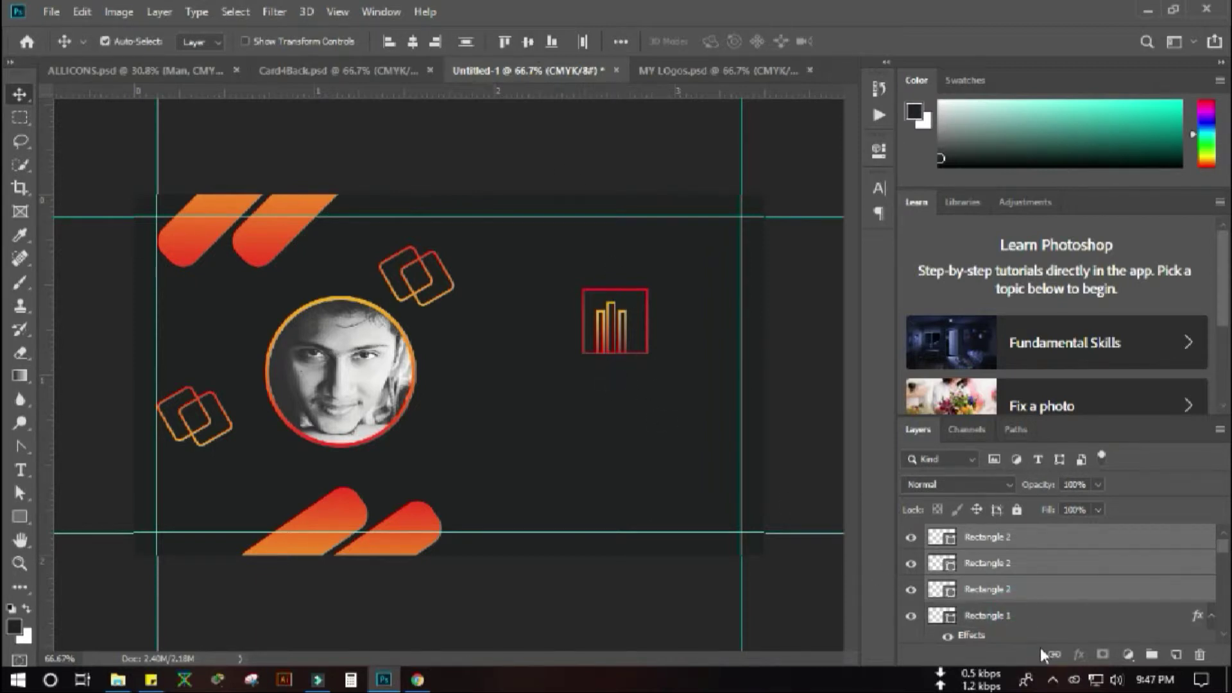
key("Right")
key("Right")
key("Right")
key("Right")
key("Right")
key("Right")
key("Right")
key("Right")
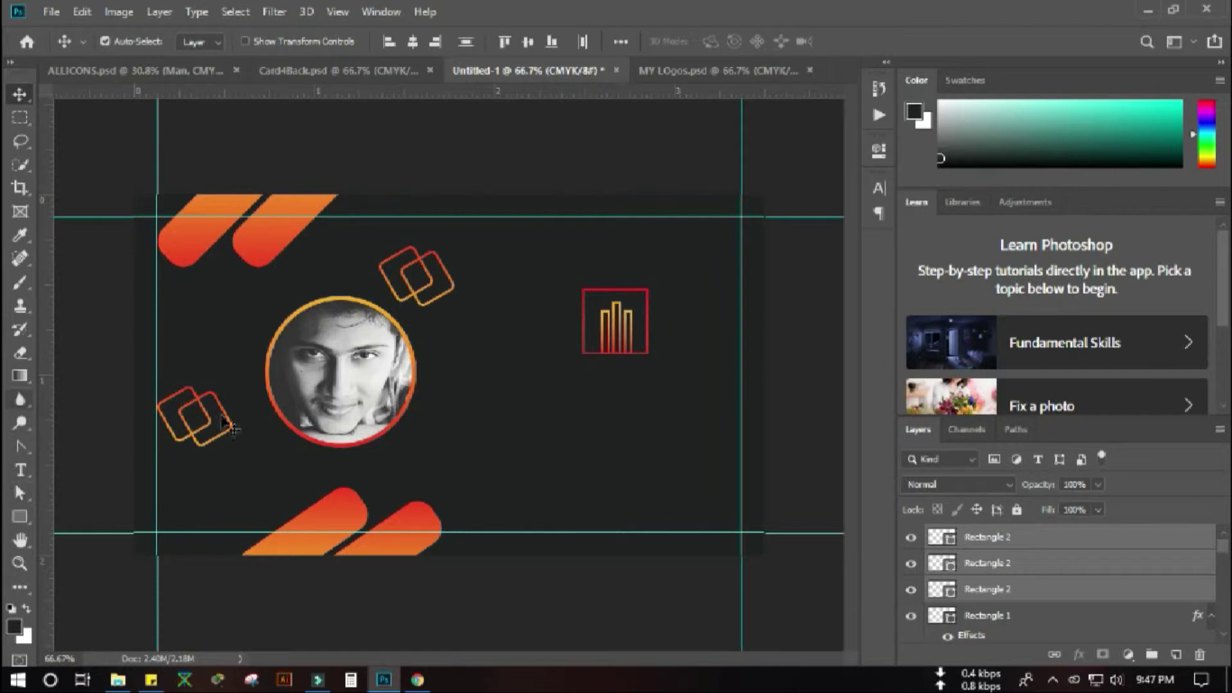
left_click_drag(558, 283, 648, 385)
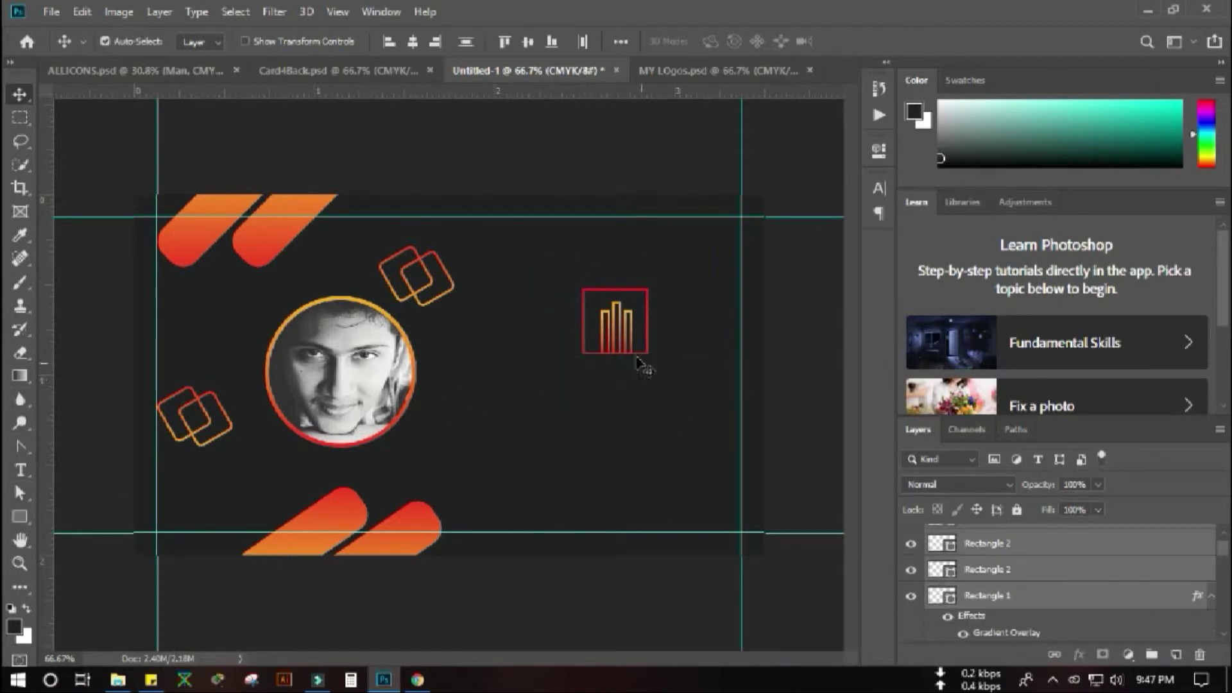
left_click_drag(620, 338, 637, 297)
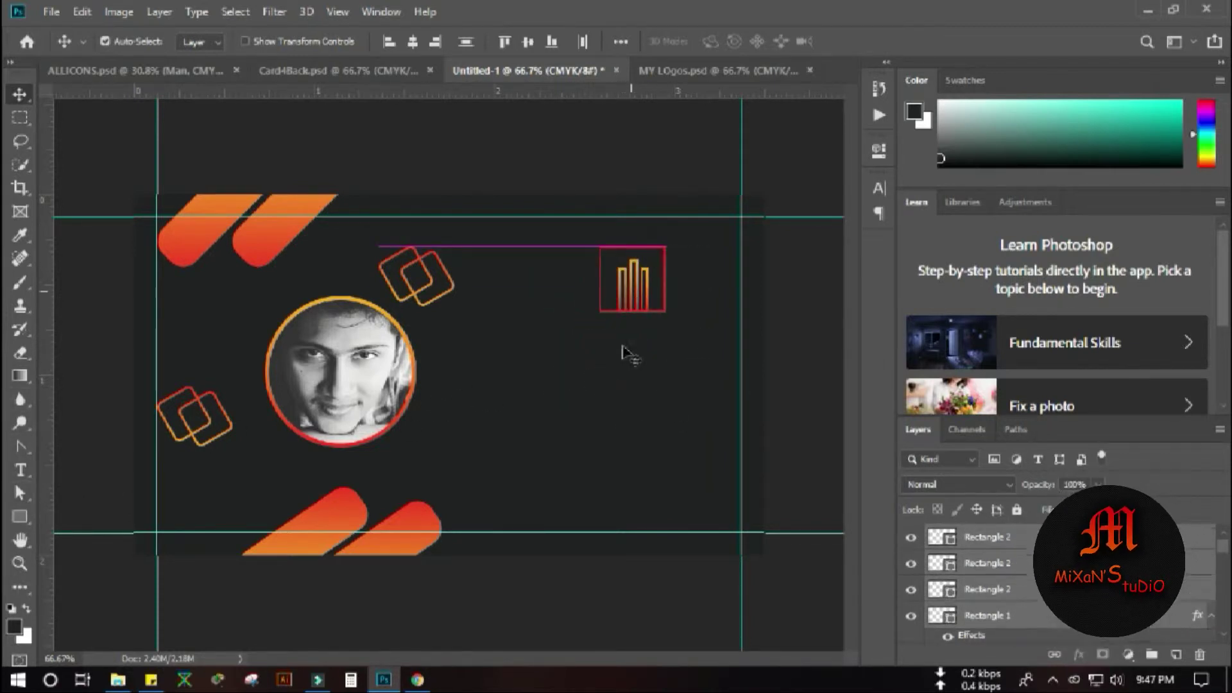
Start a new text line just below the logo and set its font to Roboto Regular
left_click(20, 470)
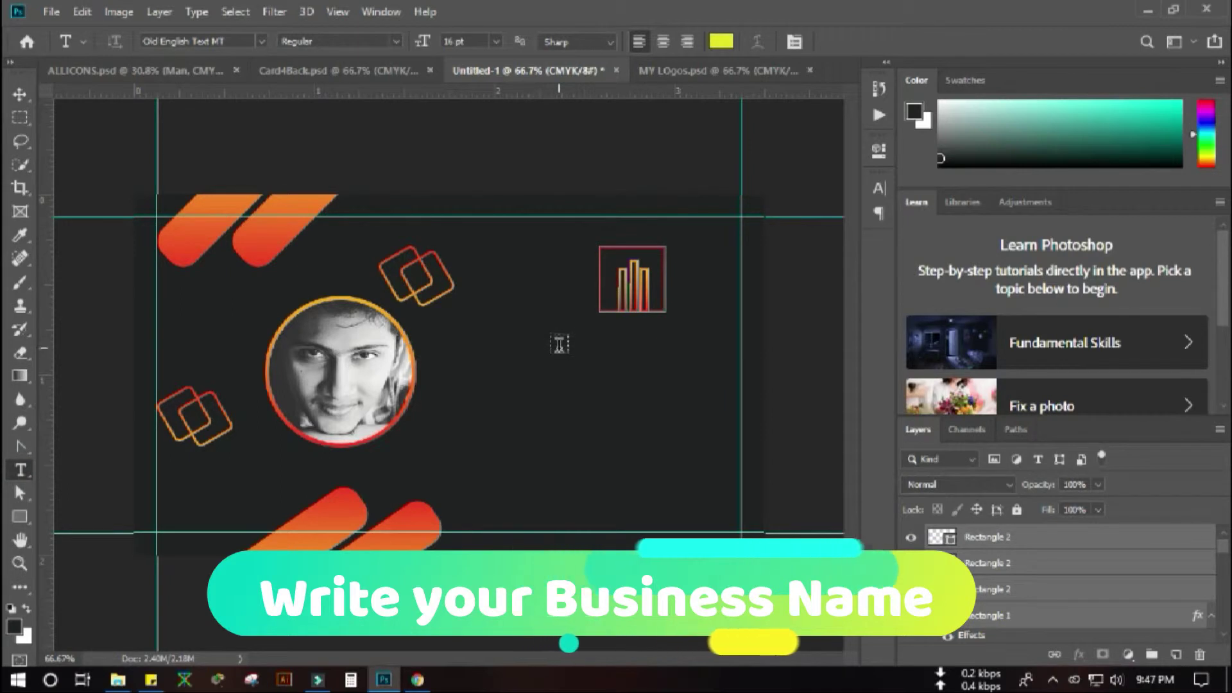
left_click(564, 333)
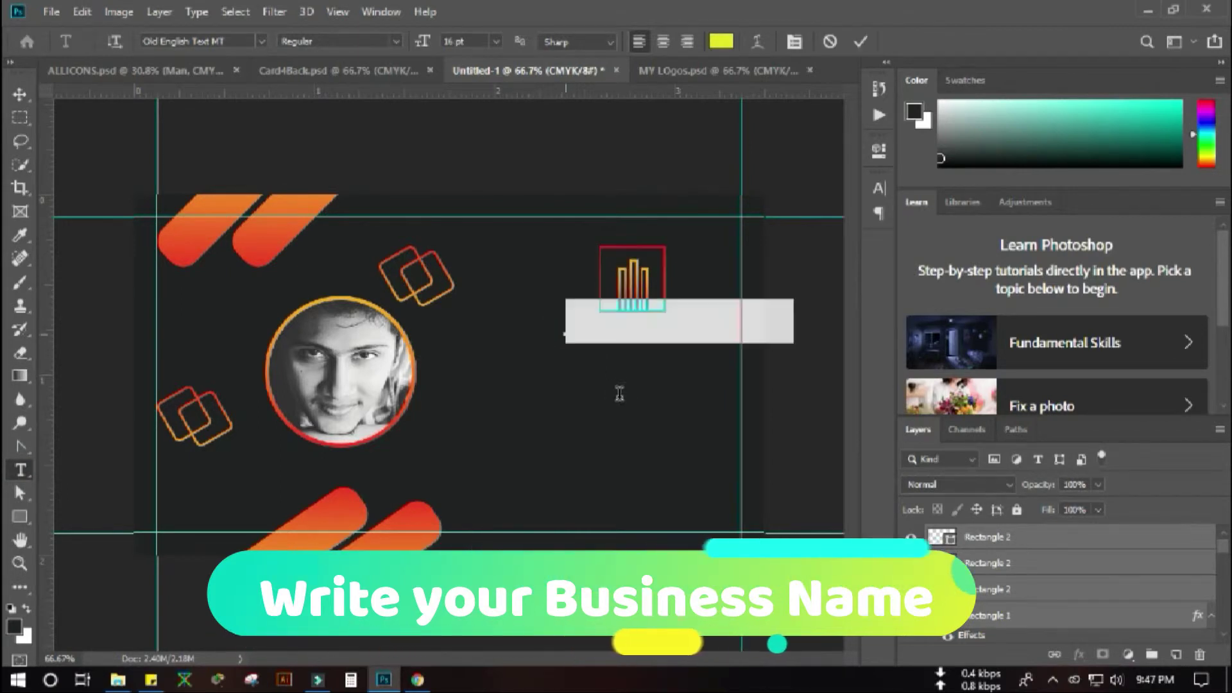
left_click(261, 41)
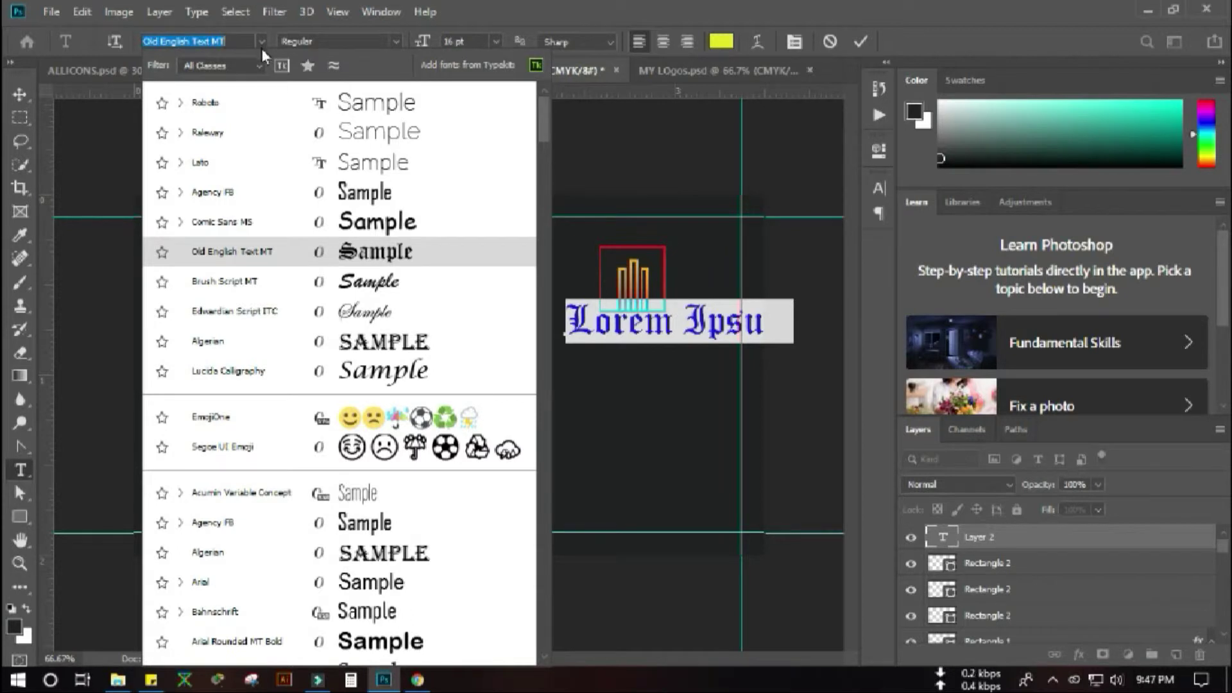
left_click(229, 115)
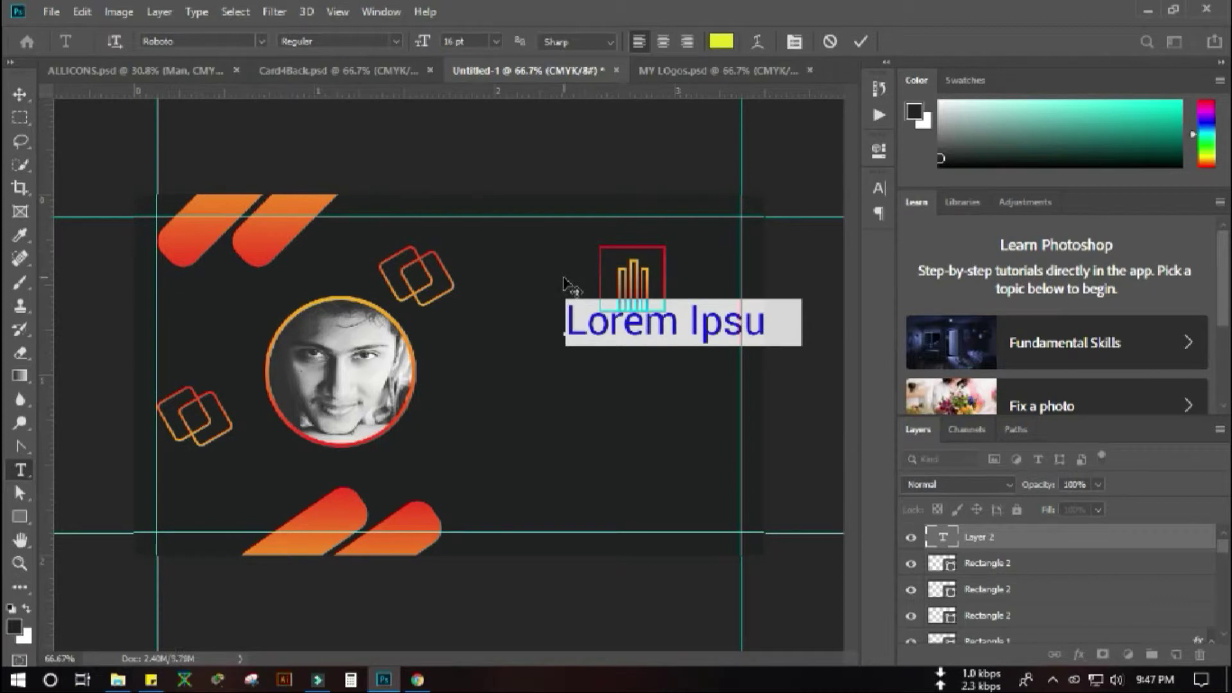
Enter "MiXaN'S Stud" as the start of the business name and commit the text
type("Mixa")
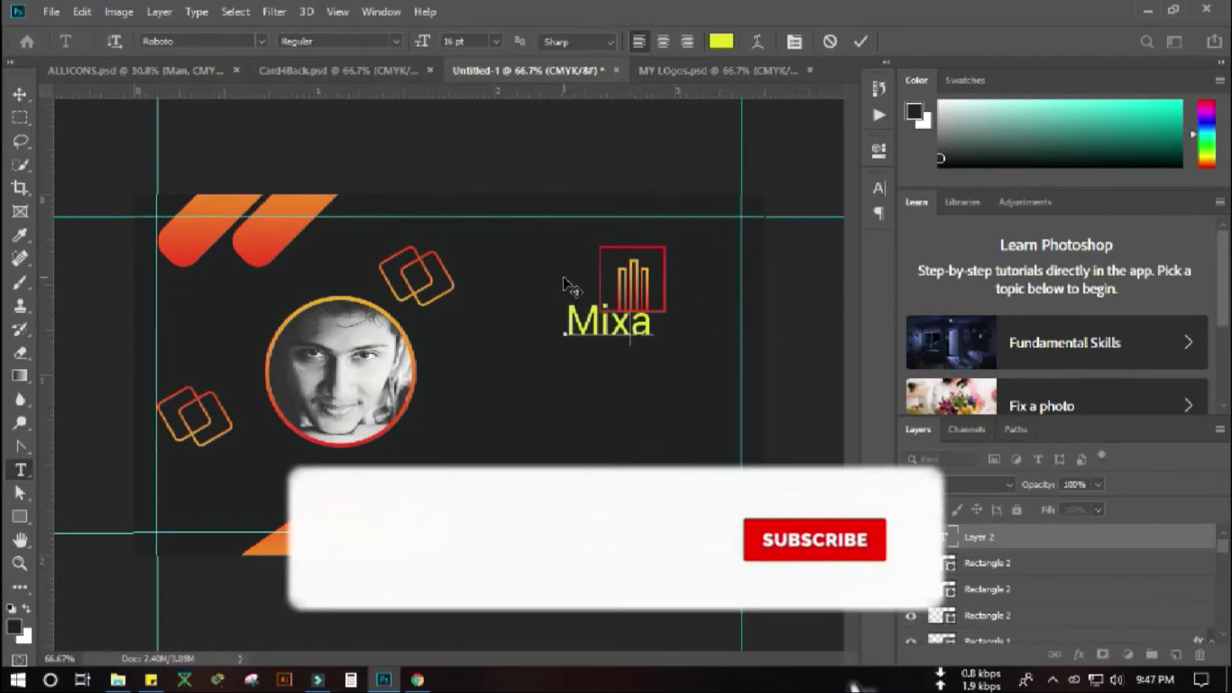
key("BackSpace")
key("BackSpace")
type("Xa")
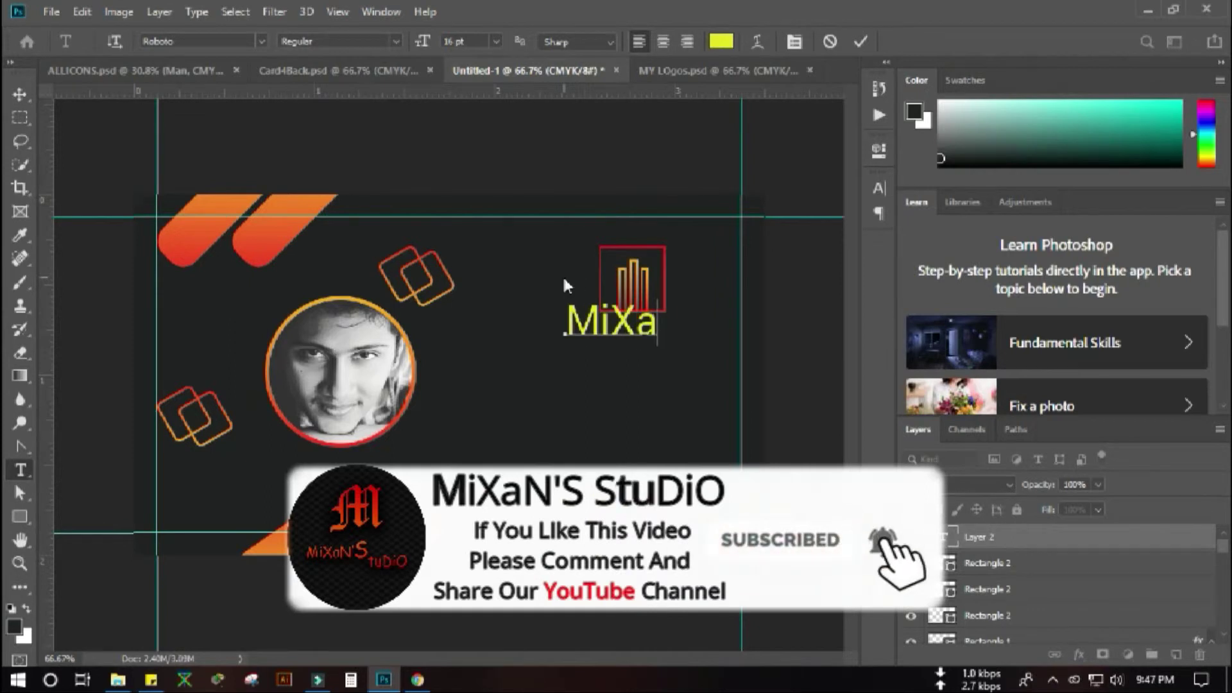
type("N's")
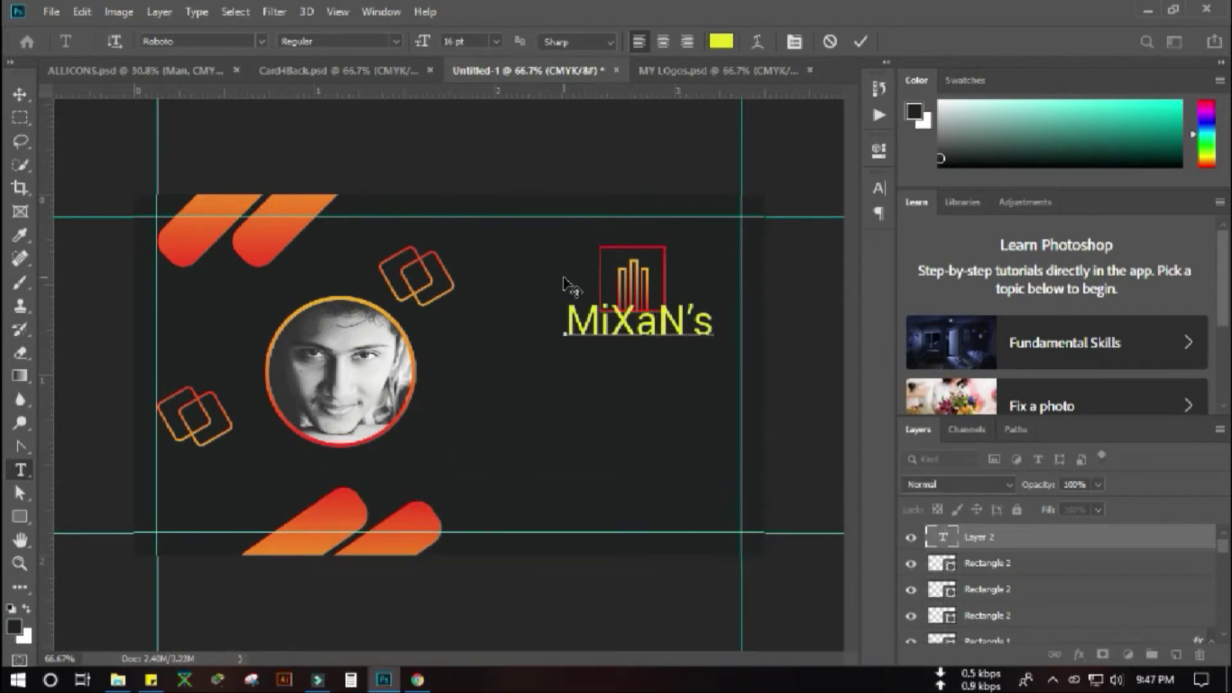
key("BackSpace")
type("S")
type("  n")
key("BackSpace")
type("S")
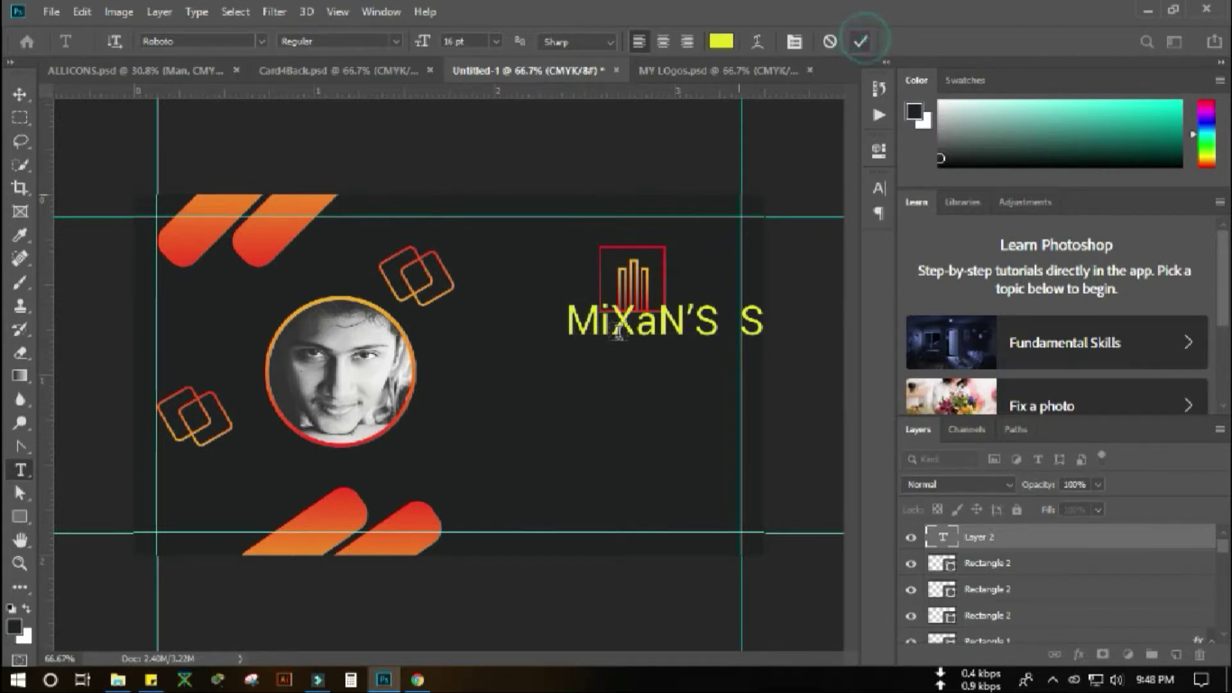
left_click(861, 41)
Move the business name left and down to fit on the card, and complete it to read "MiXaN'S StuDiO"
key("v")
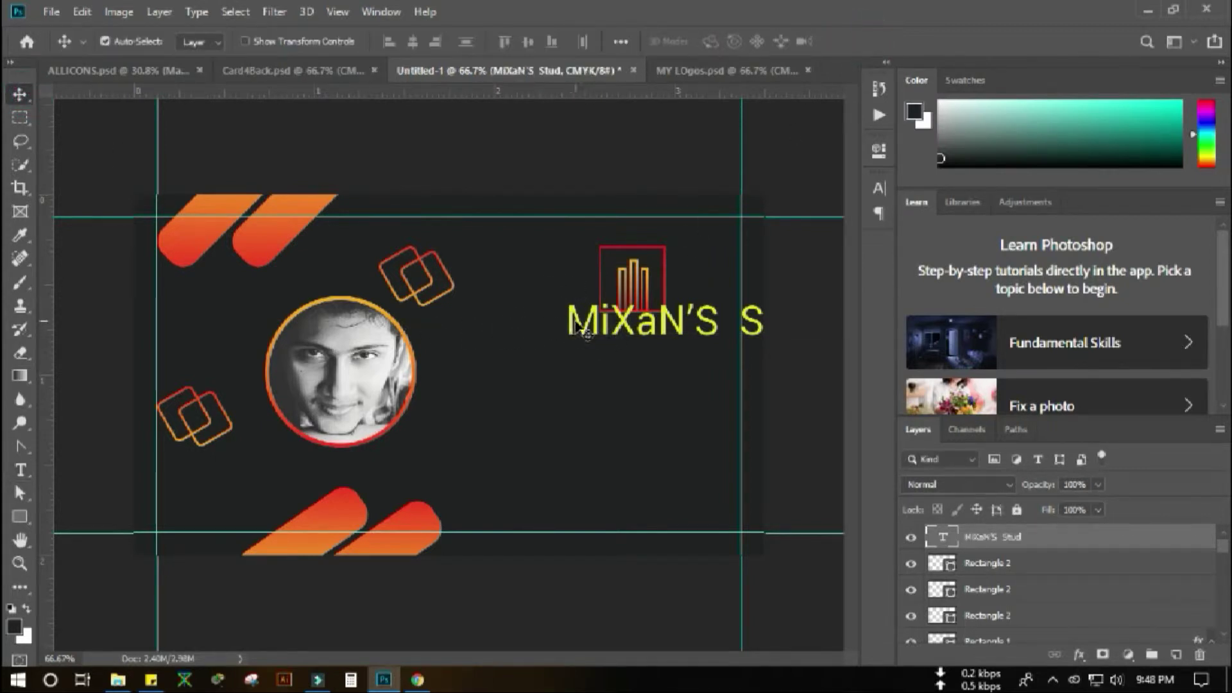
left_click_drag(578, 324, 502, 346)
key("t")
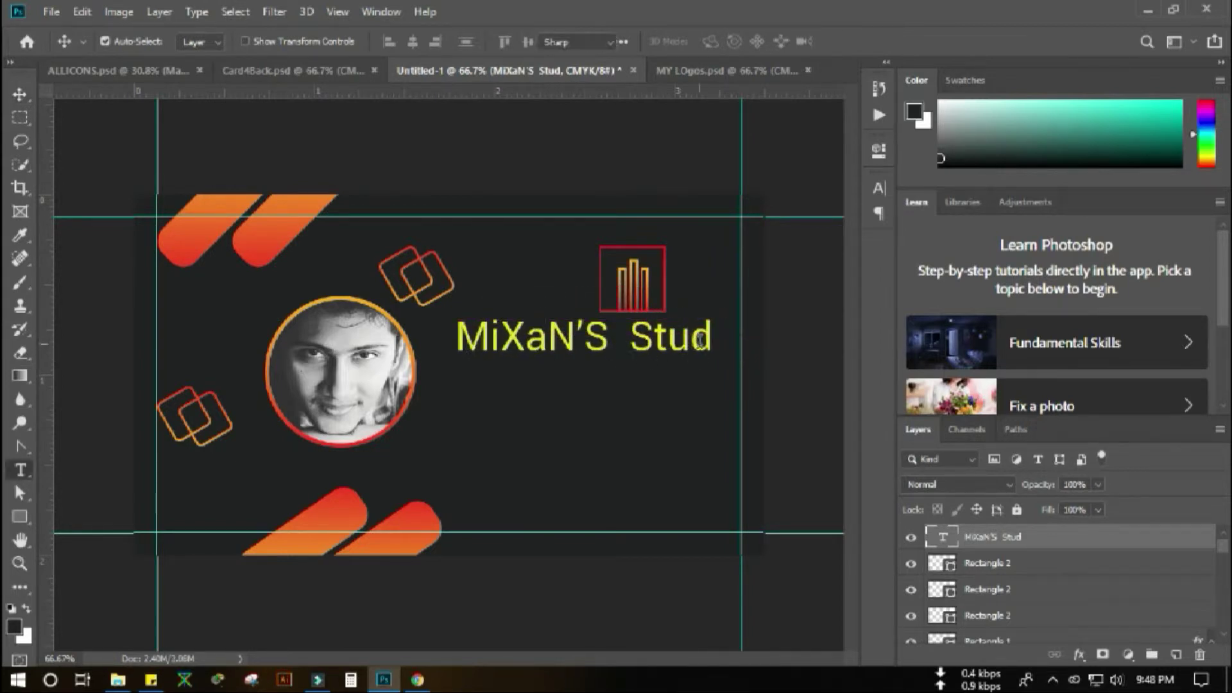
left_click(704, 338)
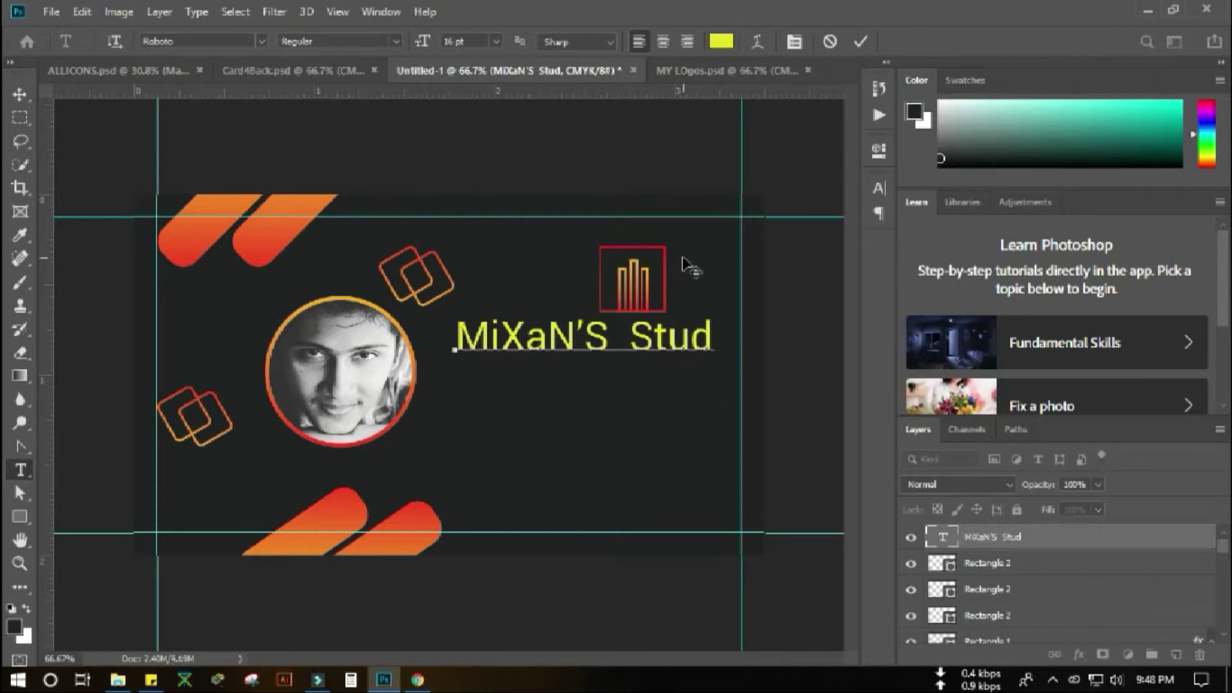
key("BackSpace")
type("D")
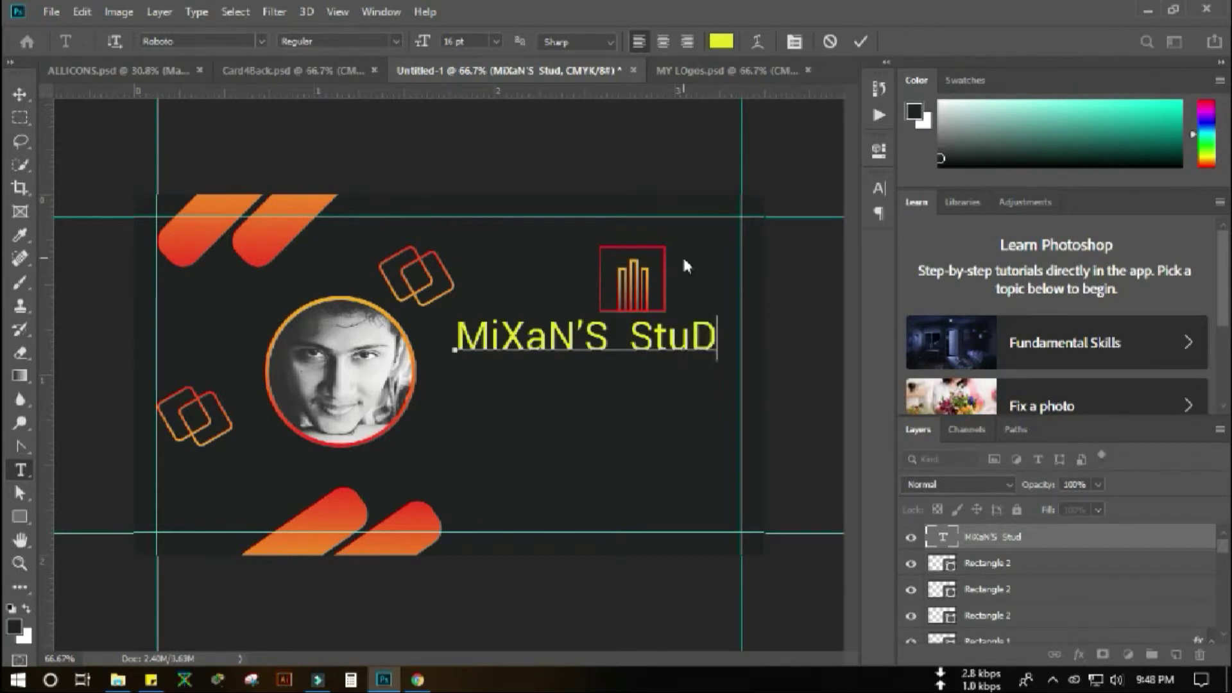
type("iO")
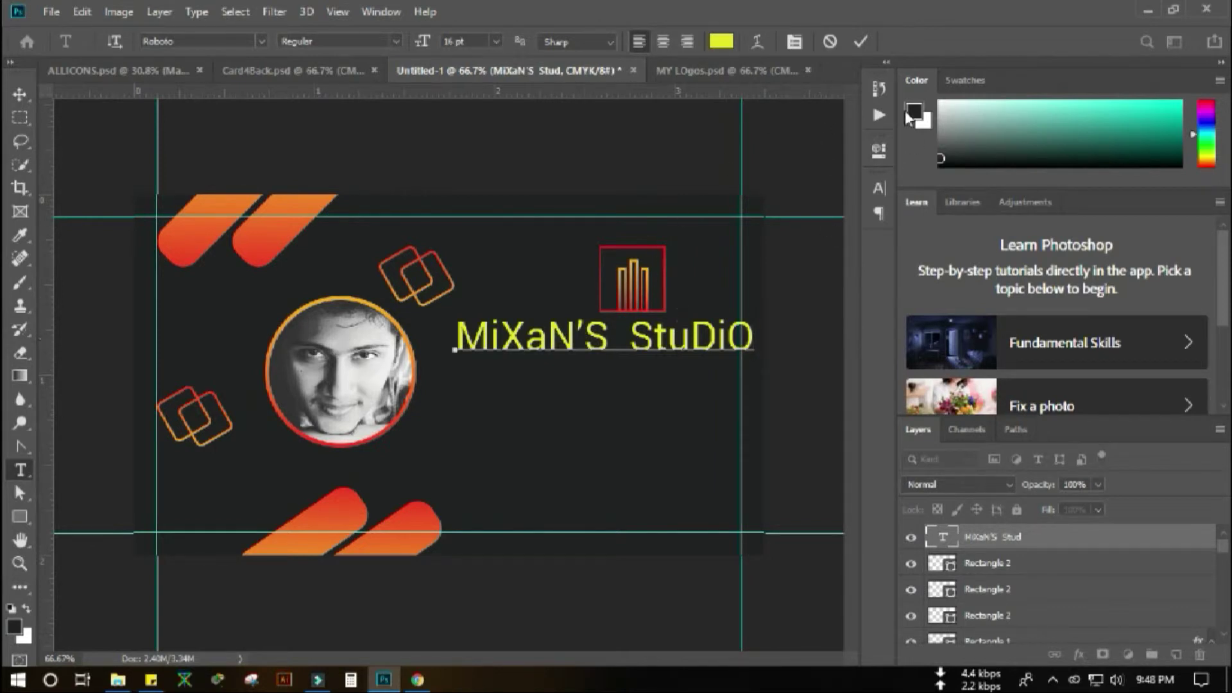
Set the whole business name to 10 pt and move it centred directly beneath the logo
triple_click(543, 331)
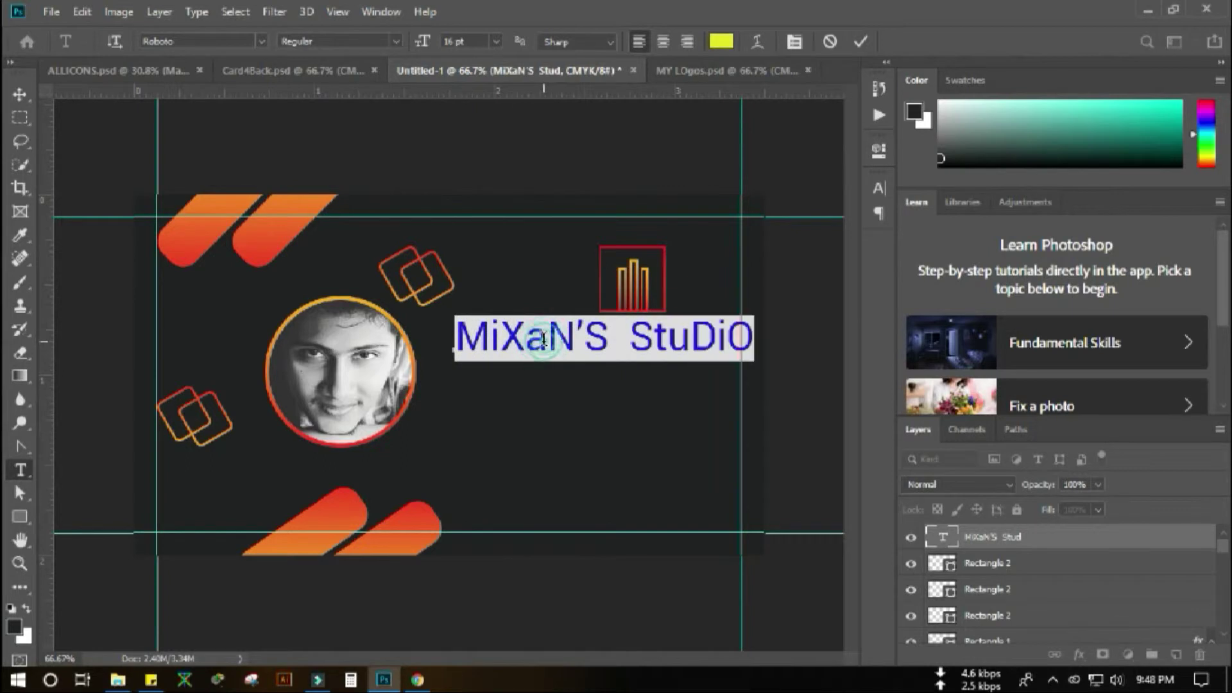
left_click(491, 40)
left_click(471, 122)
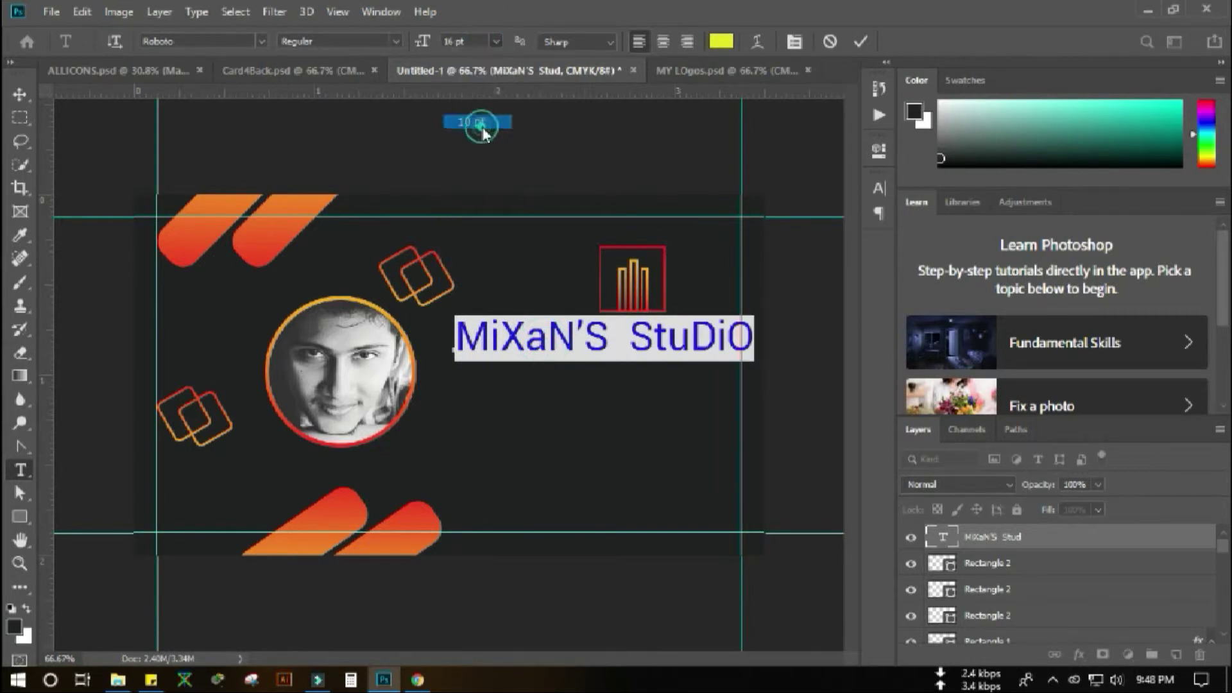
left_click(860, 41)
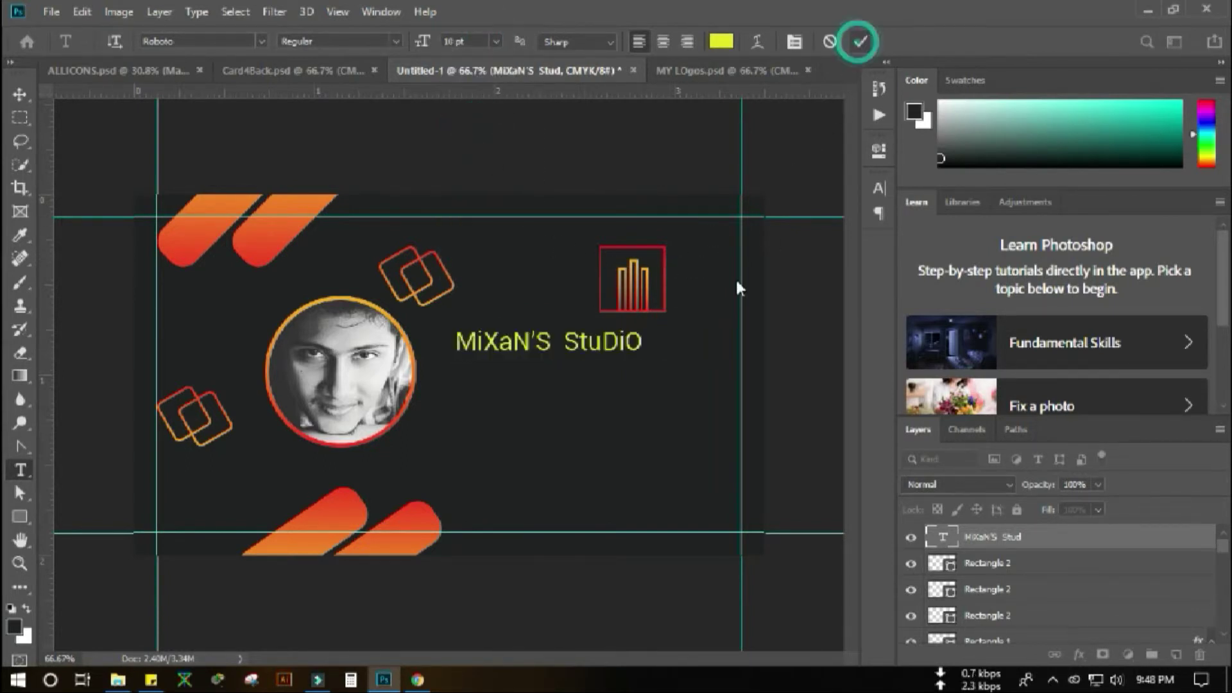
left_click(20, 94)
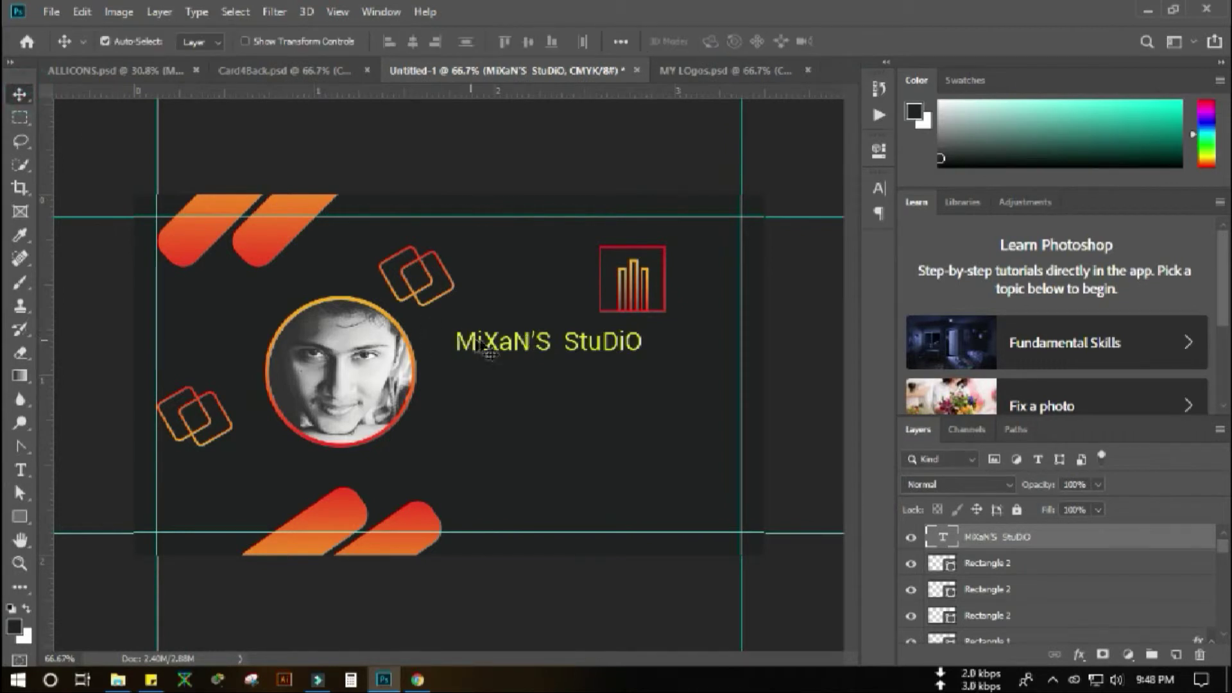
left_click_drag(525, 347, 615, 340)
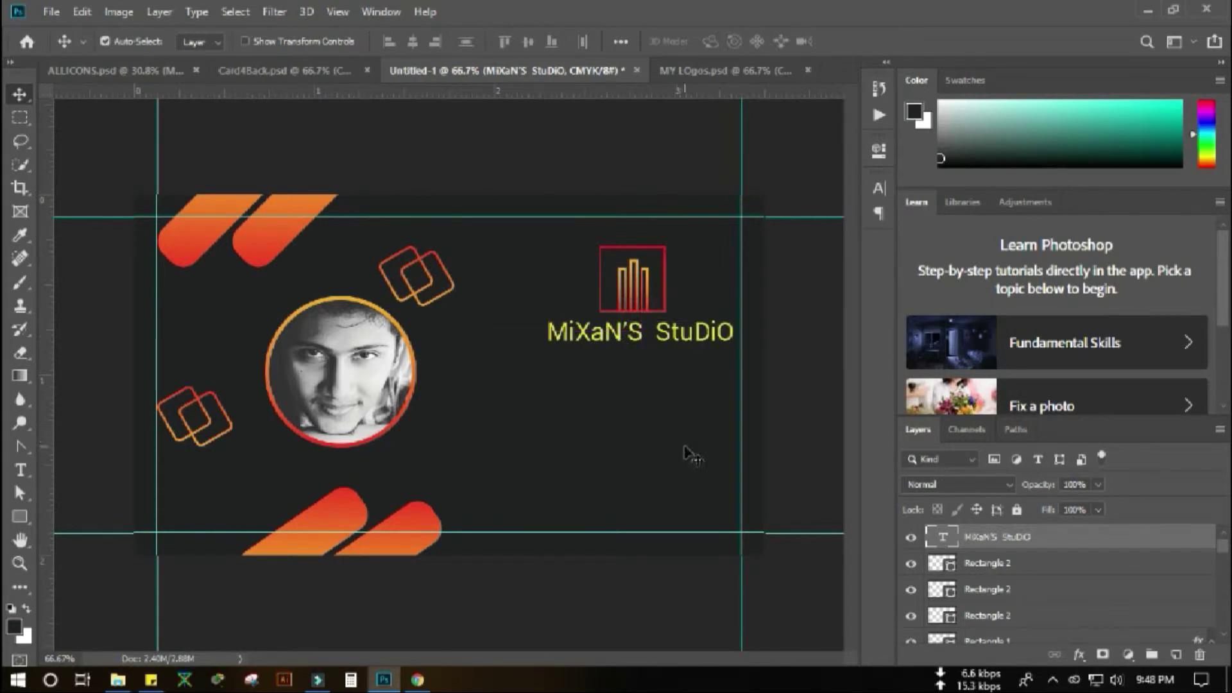
Apply the pink-to-orange Gradient Overlay to the business name and compare the text with its effects off and on
double_click(1088, 539)
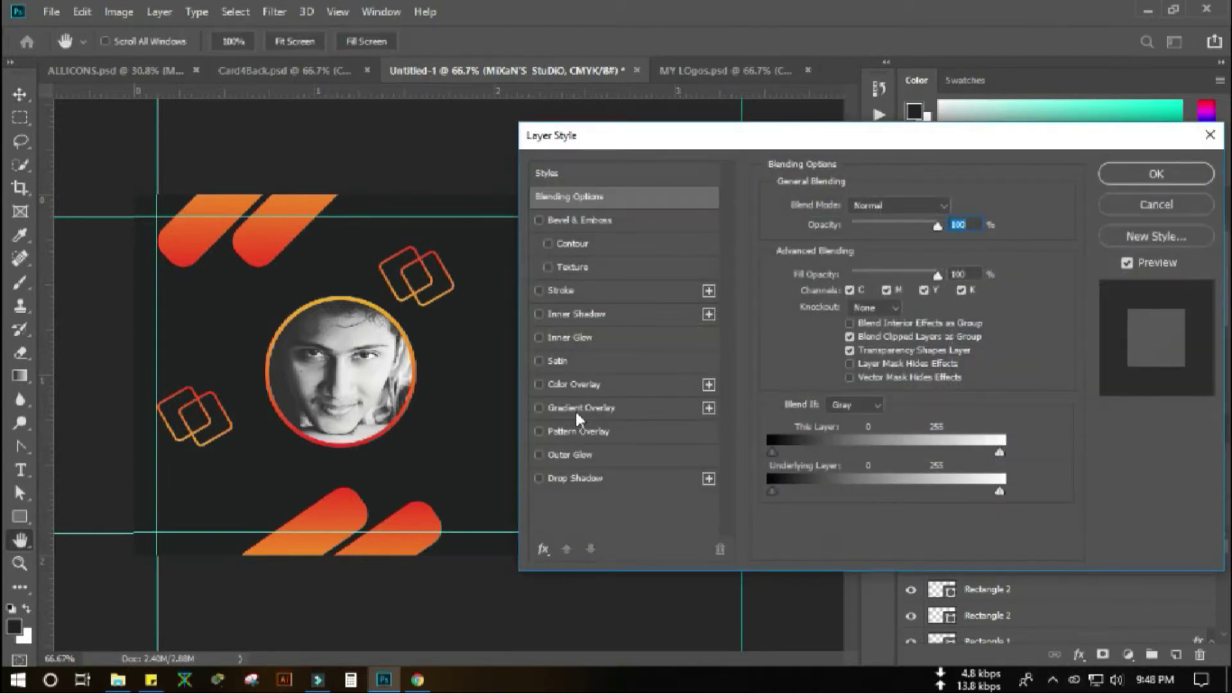
left_click(576, 411)
left_click(1159, 175)
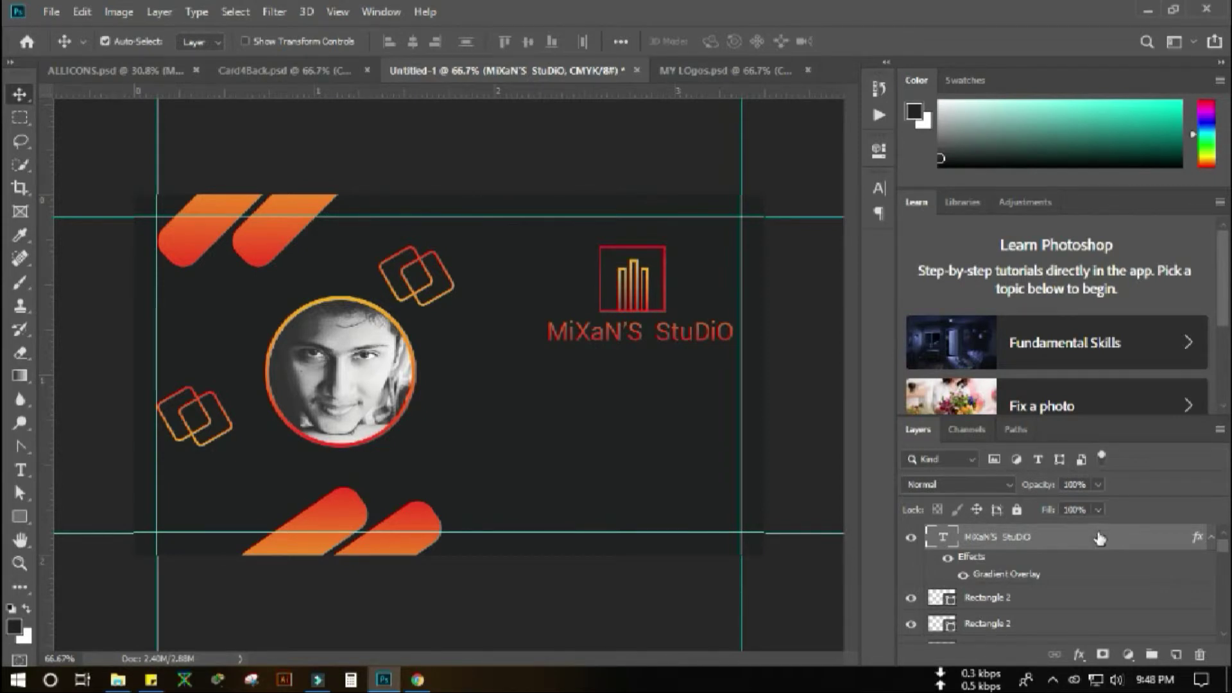
left_click(947, 560)
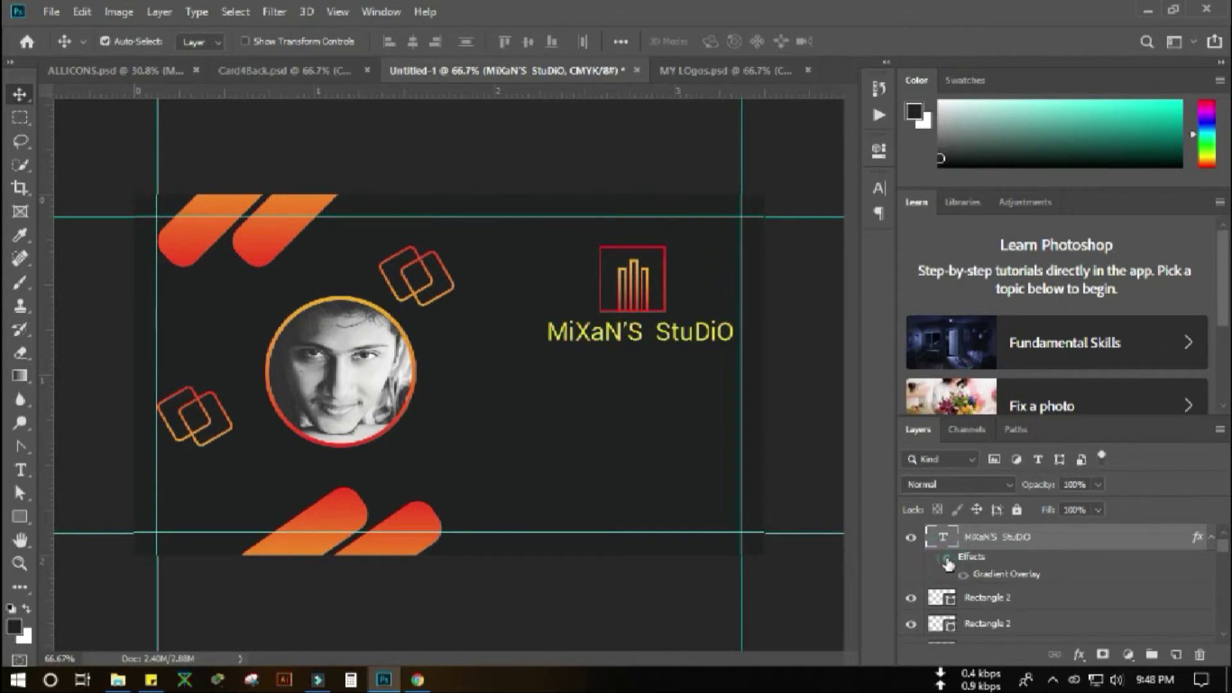
left_click(947, 559)
Turn off the Gradient Overlay in the business name's layer style
double_click(1082, 536)
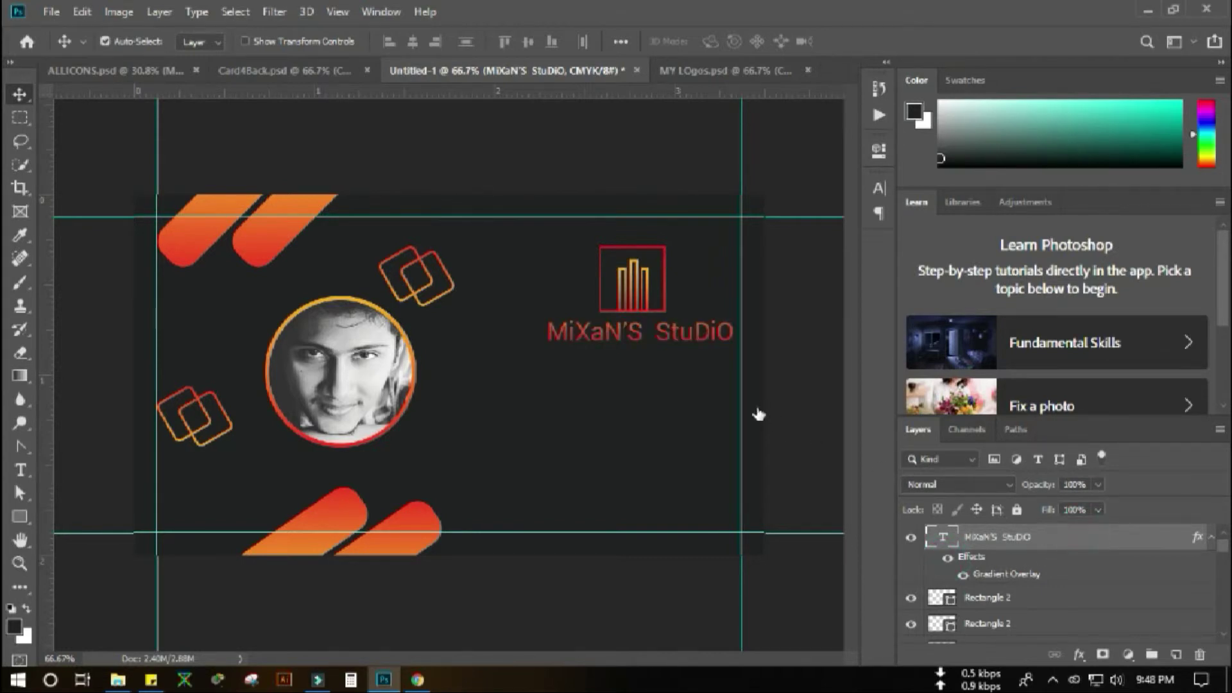
left_click(564, 408)
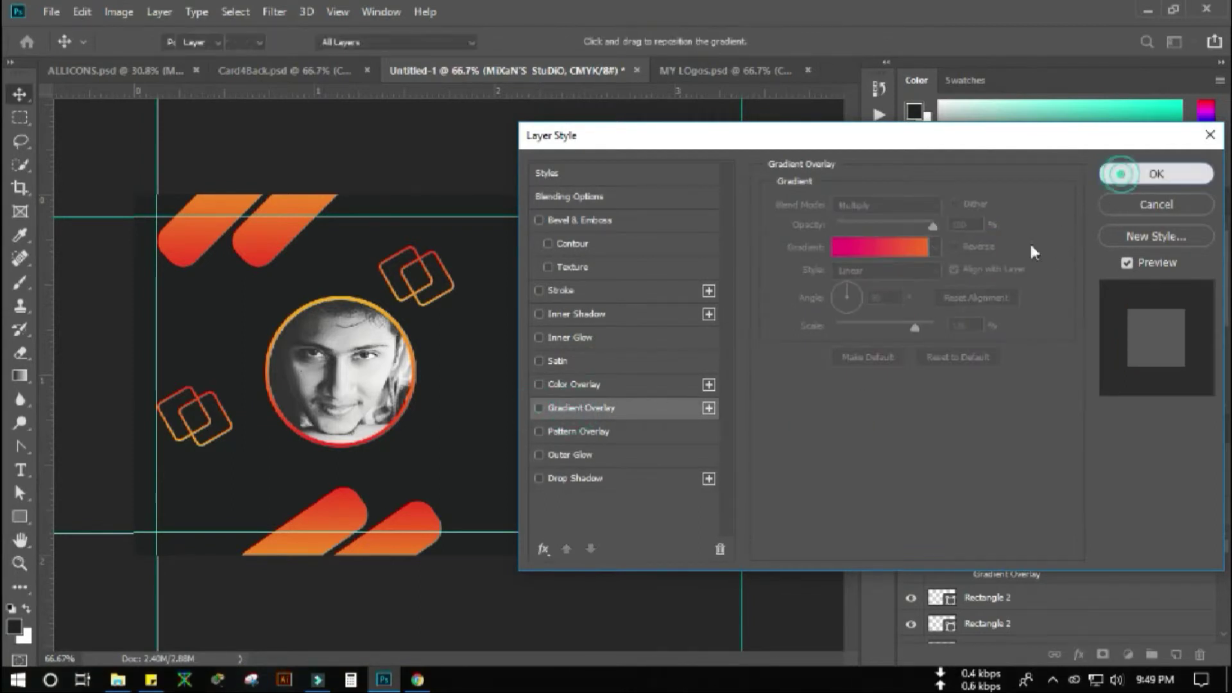
key("Return")
Select the entire business name text and set its colour to white
left_click(584, 334)
double_click(626, 343)
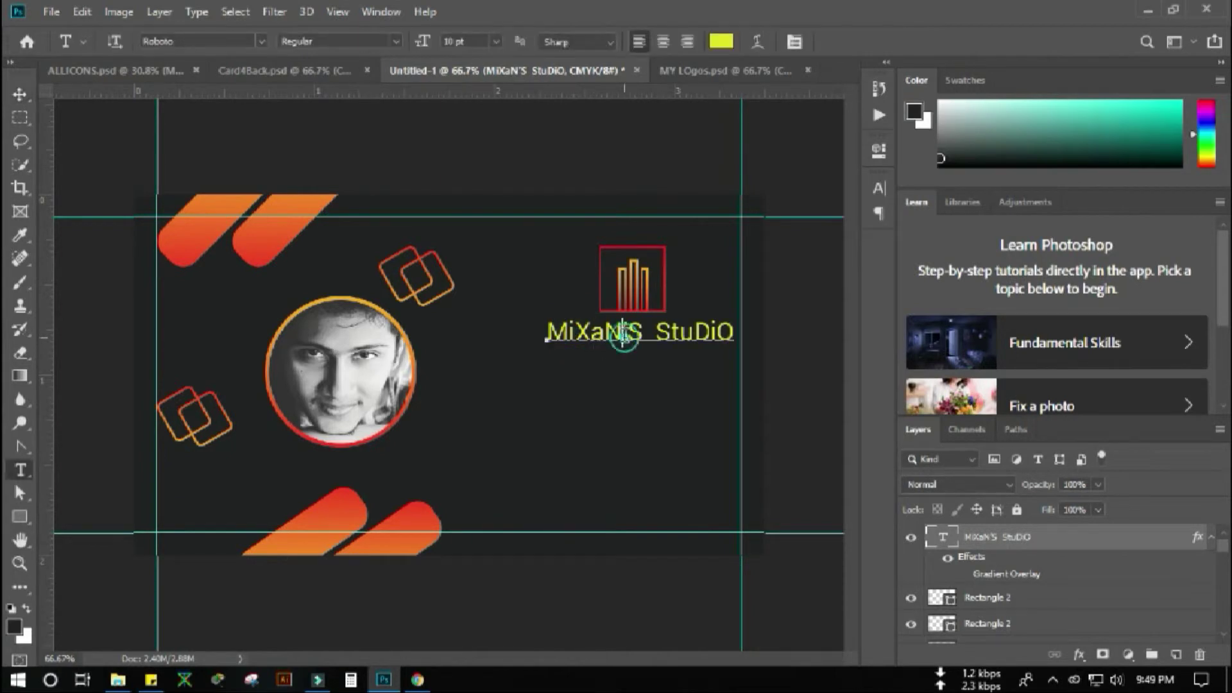
triple_click(626, 343)
left_click(721, 43)
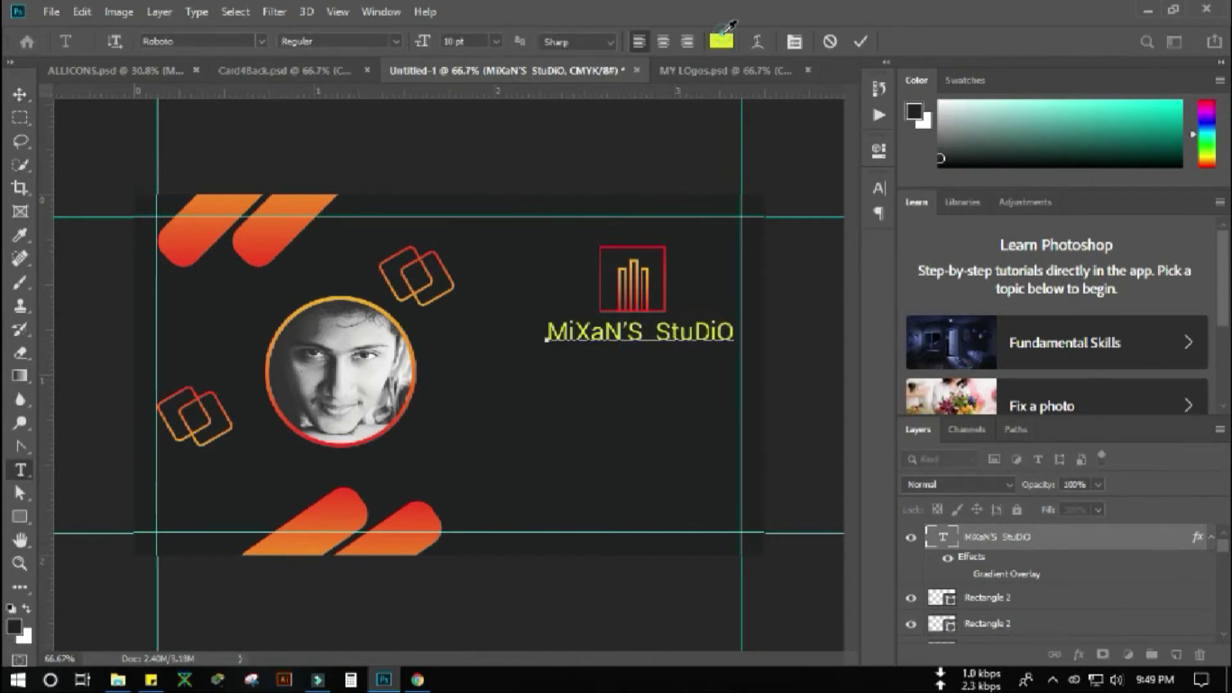
left_click_drag(649, 169, 626, 131)
left_click(1036, 124)
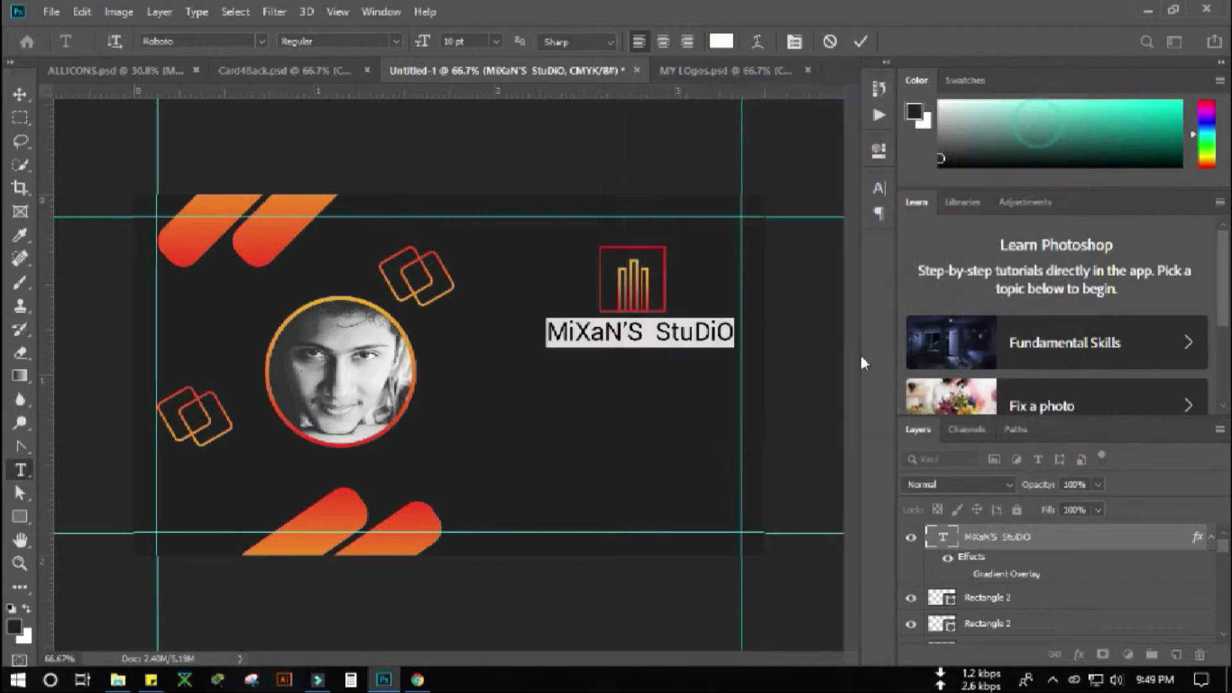
Commit the white colour edit on the business name text
left_click(860, 42)
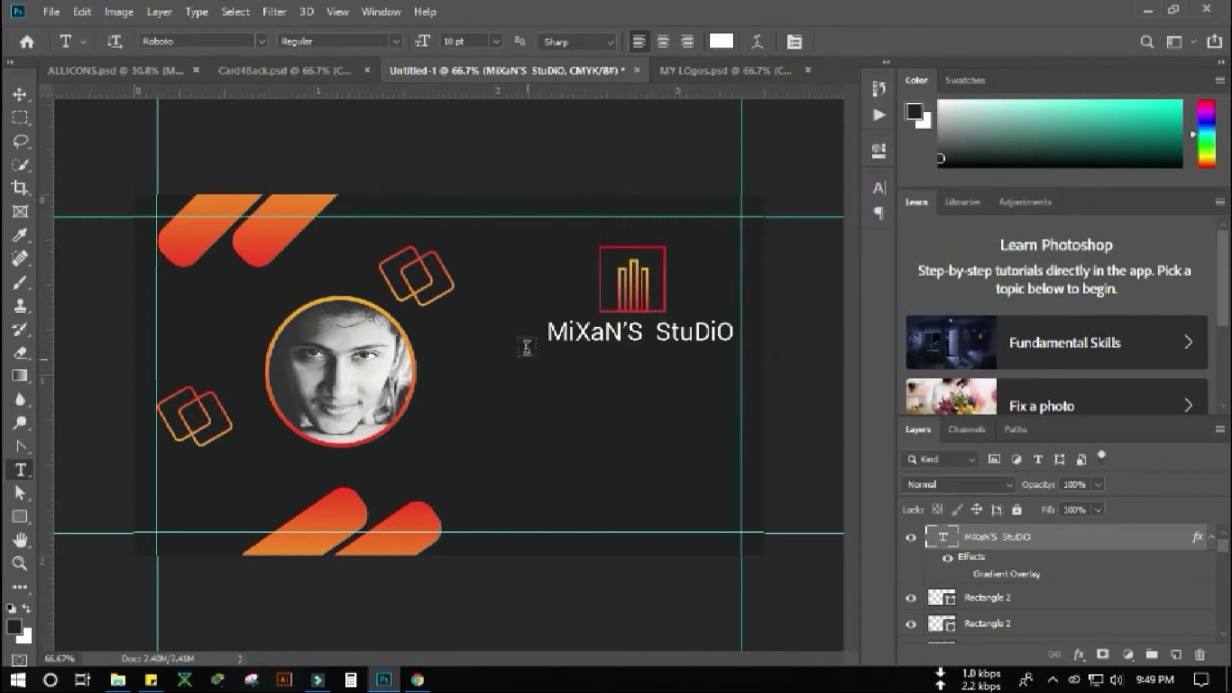
left_click(497, 41)
left_click(478, 81)
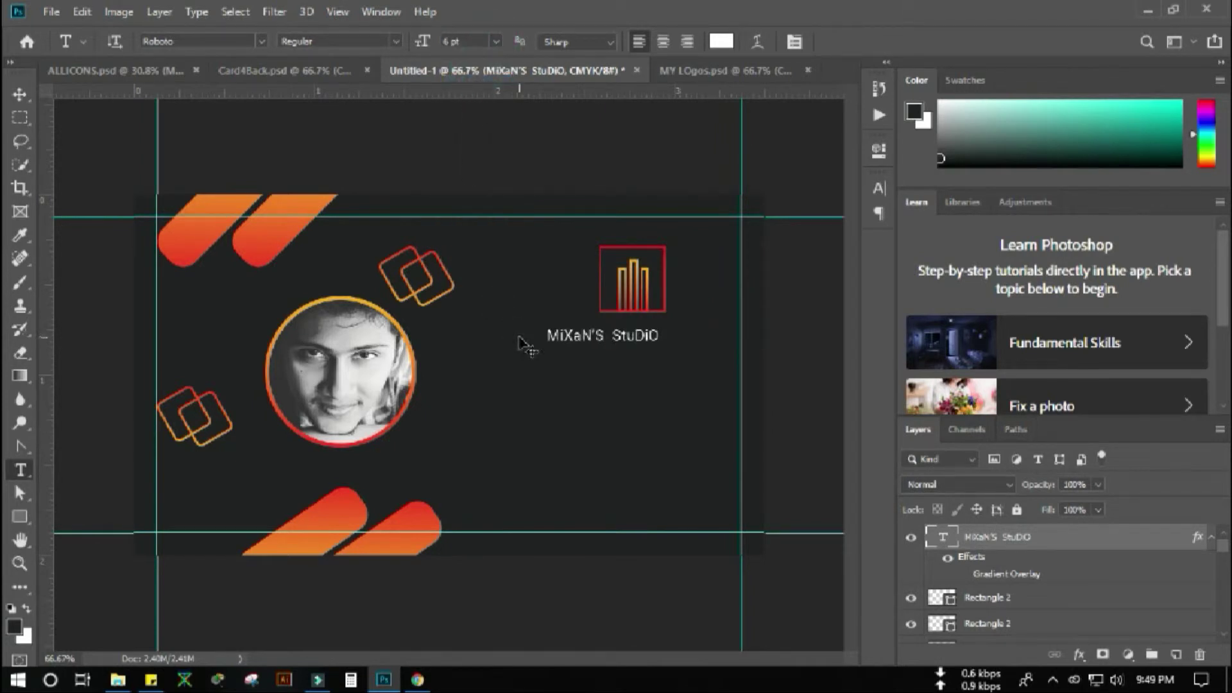
type("10")
key("Return")
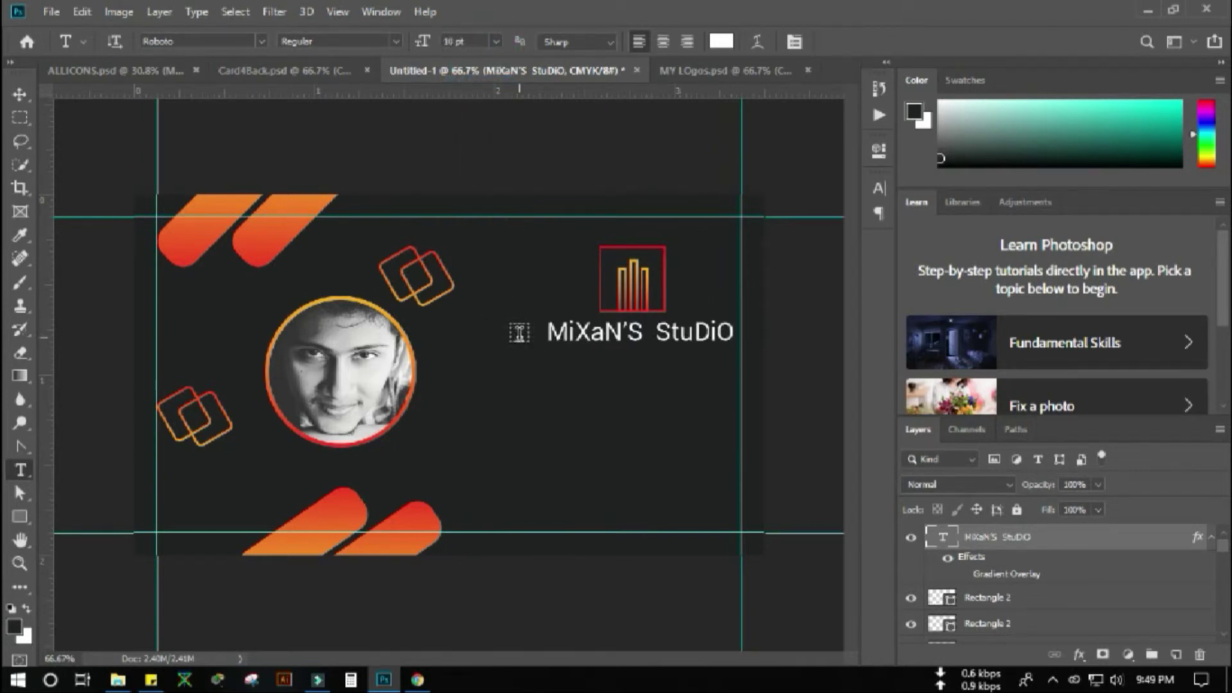
Start a new 6 pt Roboto text line just beneath the business name
left_click(1007, 600)
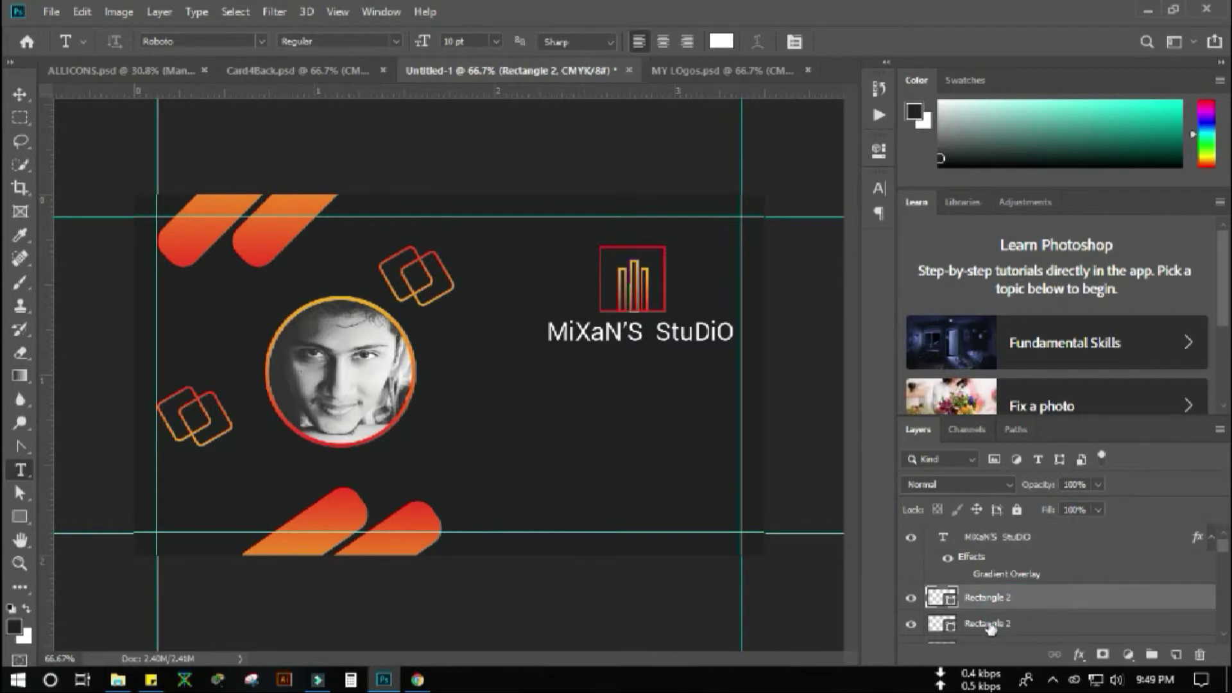
left_click(524, 358)
left_click(496, 41)
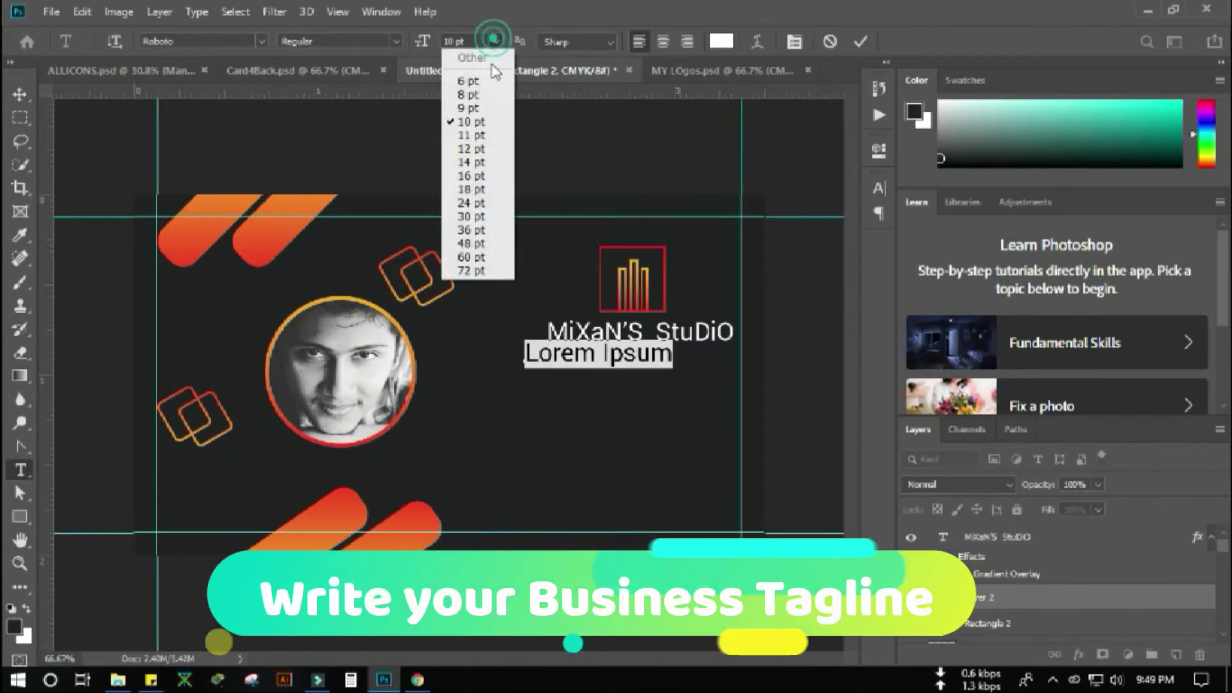
left_click(468, 80)
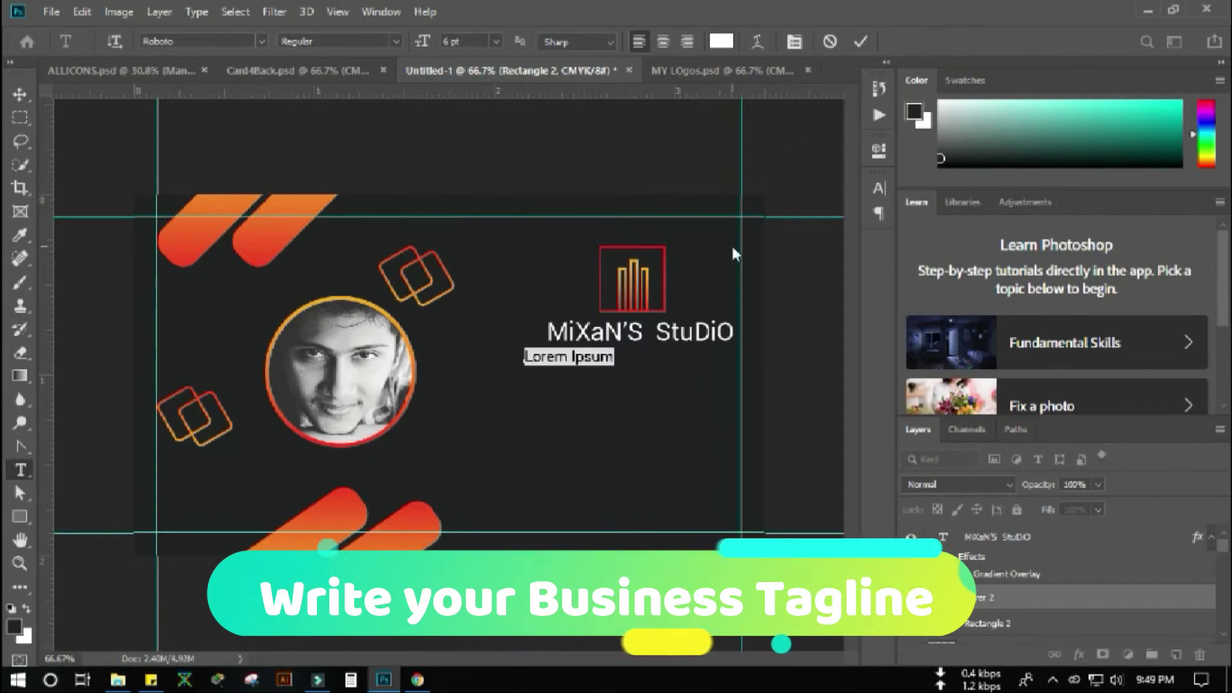
Enter the tagline "A Design That's Your Need" and commit the text
type("A De")
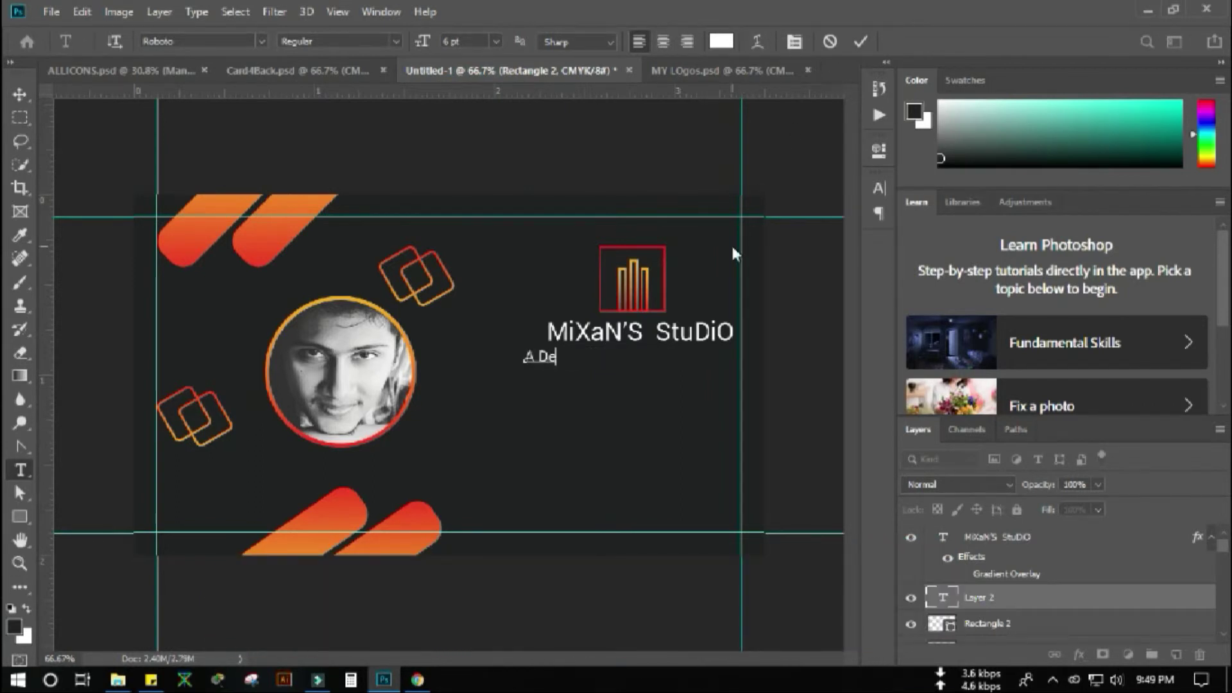
type("sign")
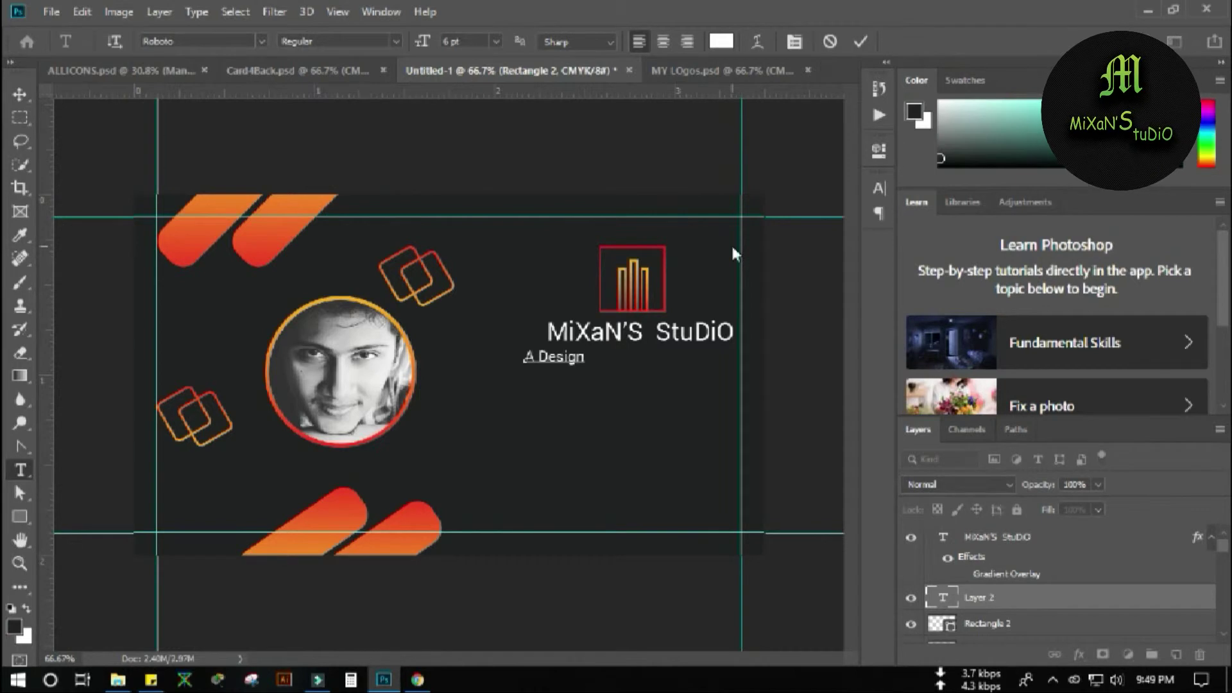
type(" That's")
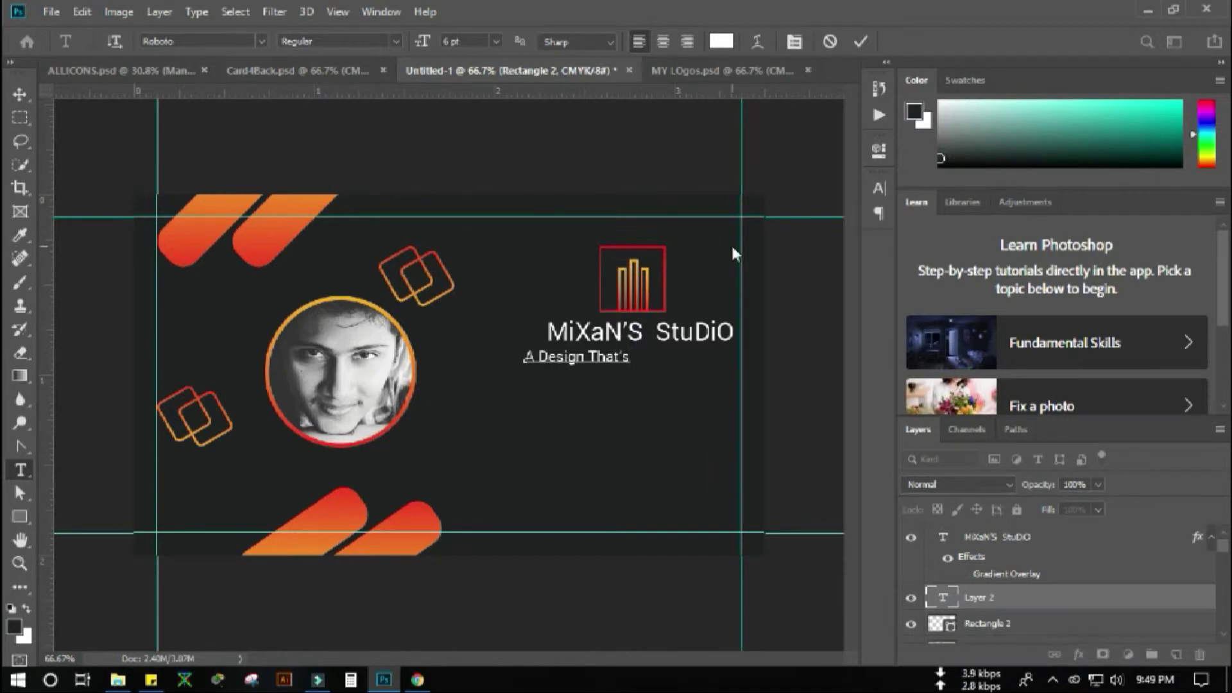
type(" Your need")
key("Left")
key("Left")
key("Left")
key("BackSpace")
type("N")
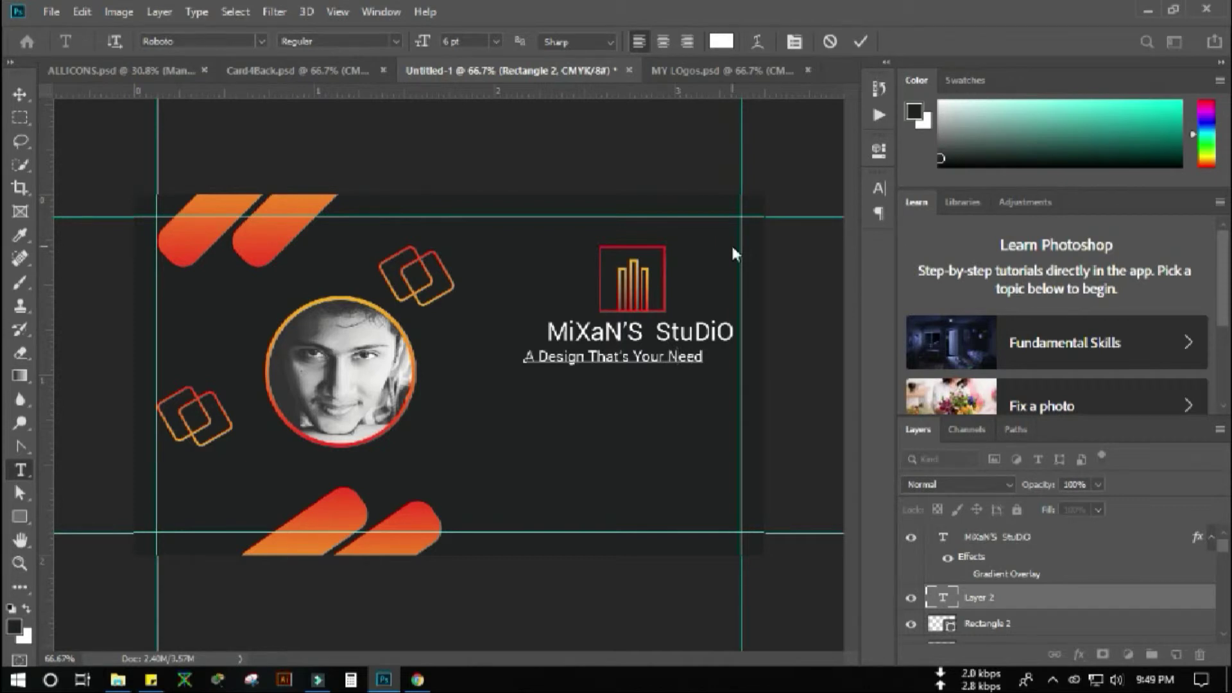
left_click(861, 42)
Select the logo, business name and tagline together and move them slightly left on the card
left_click(19, 95)
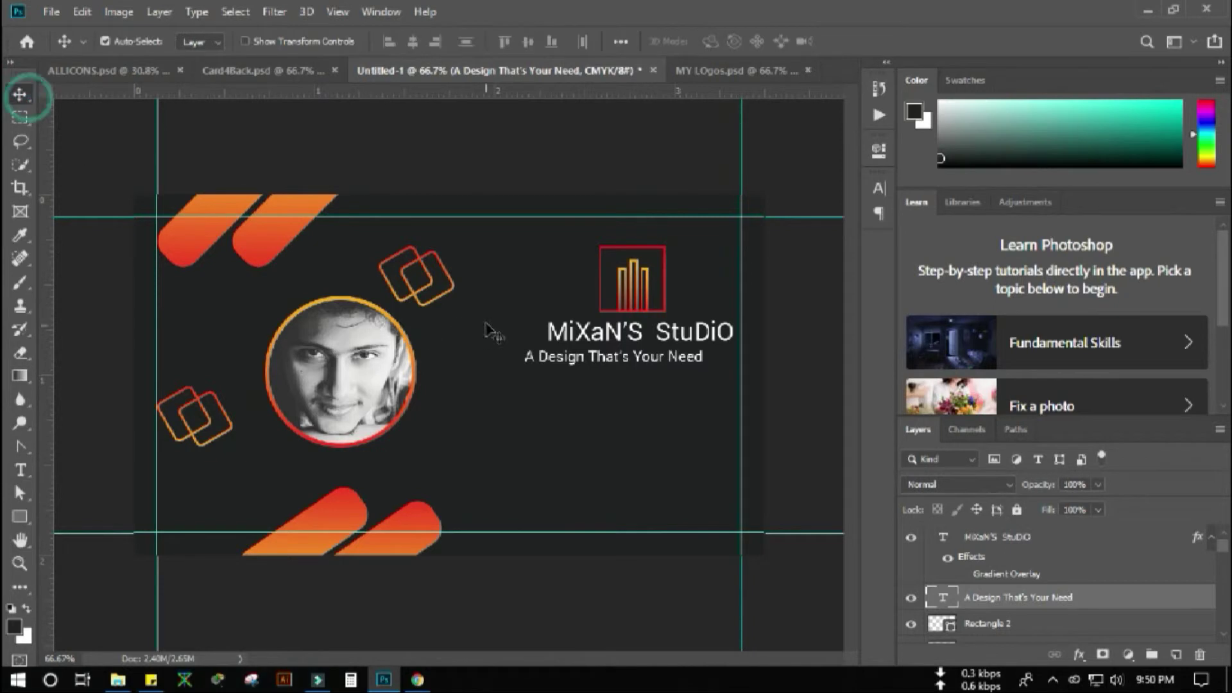
left_click_drag(528, 238, 718, 385)
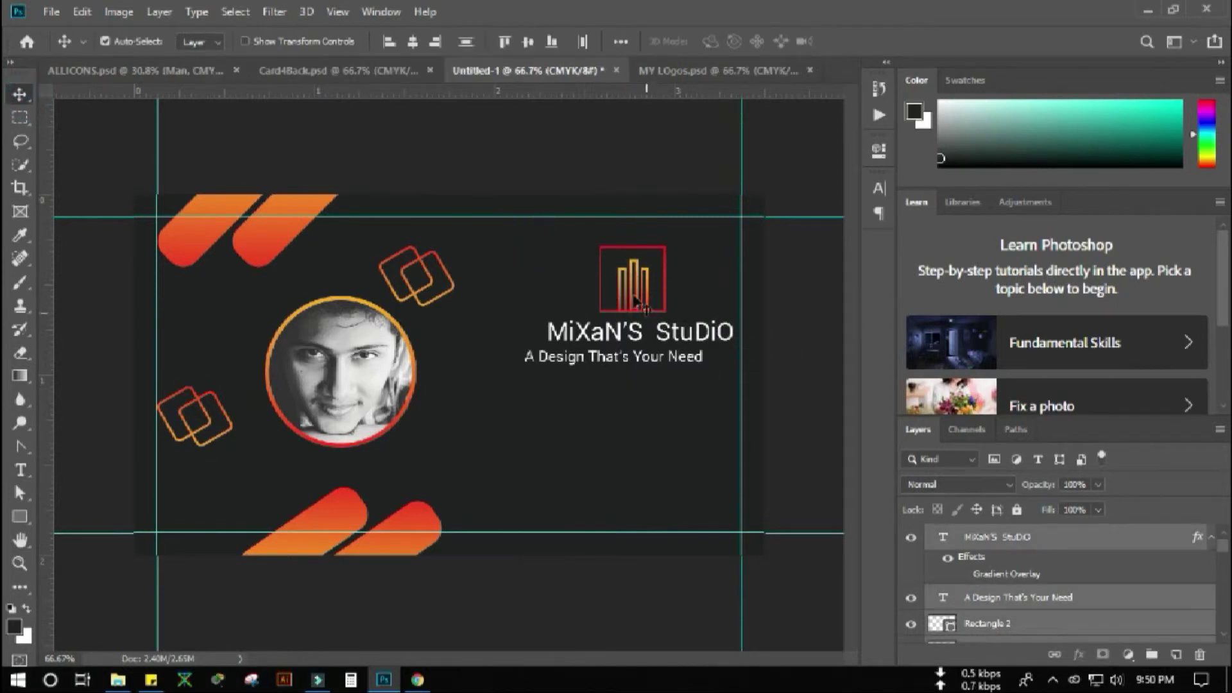
left_click_drag(631, 303, 602, 303)
left_click_drag(537, 244, 638, 314)
left_click_drag(533, 238, 606, 344)
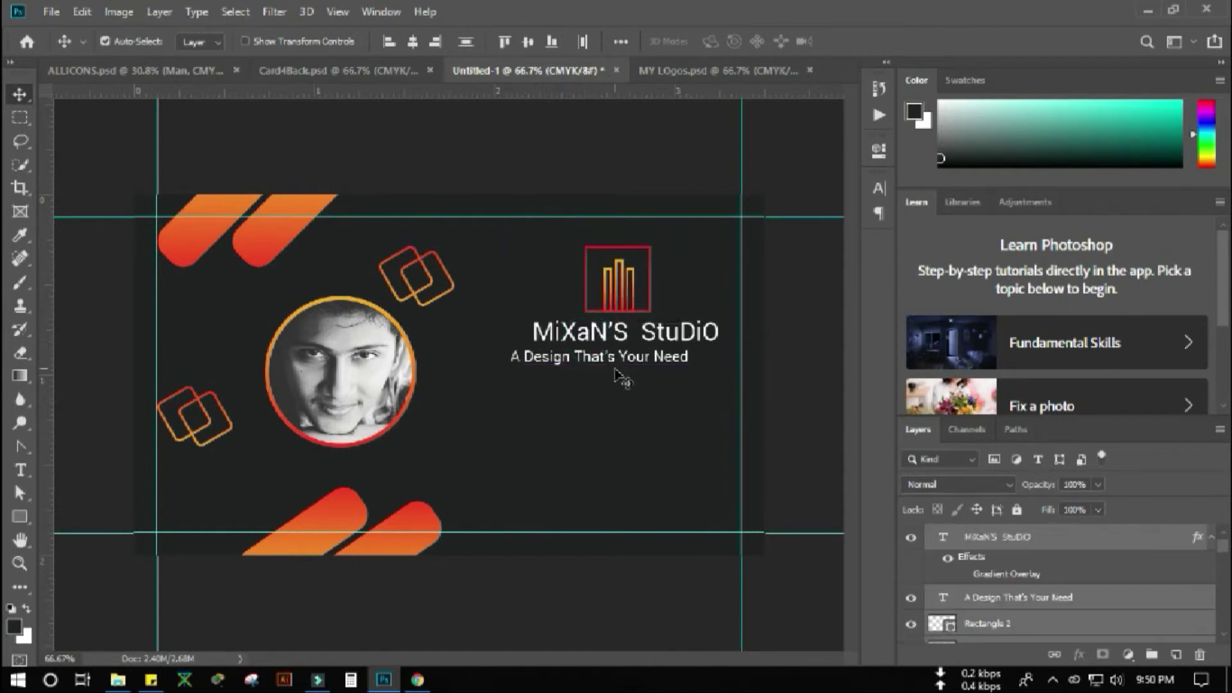
Align the tagline beneath the business name and scale it to about 103% so it matches the name's width
left_click(654, 367)
left_click_drag(647, 363, 720, 365)
key("ctrl")
key("ctrl+t")
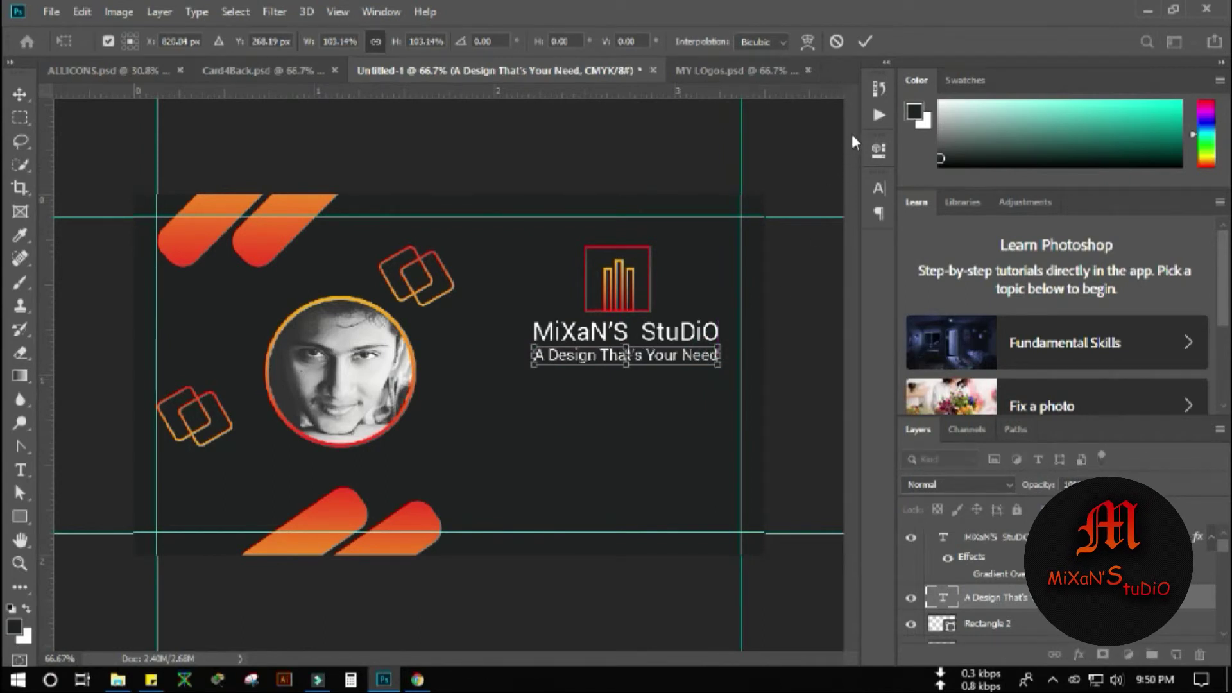
left_click(865, 43)
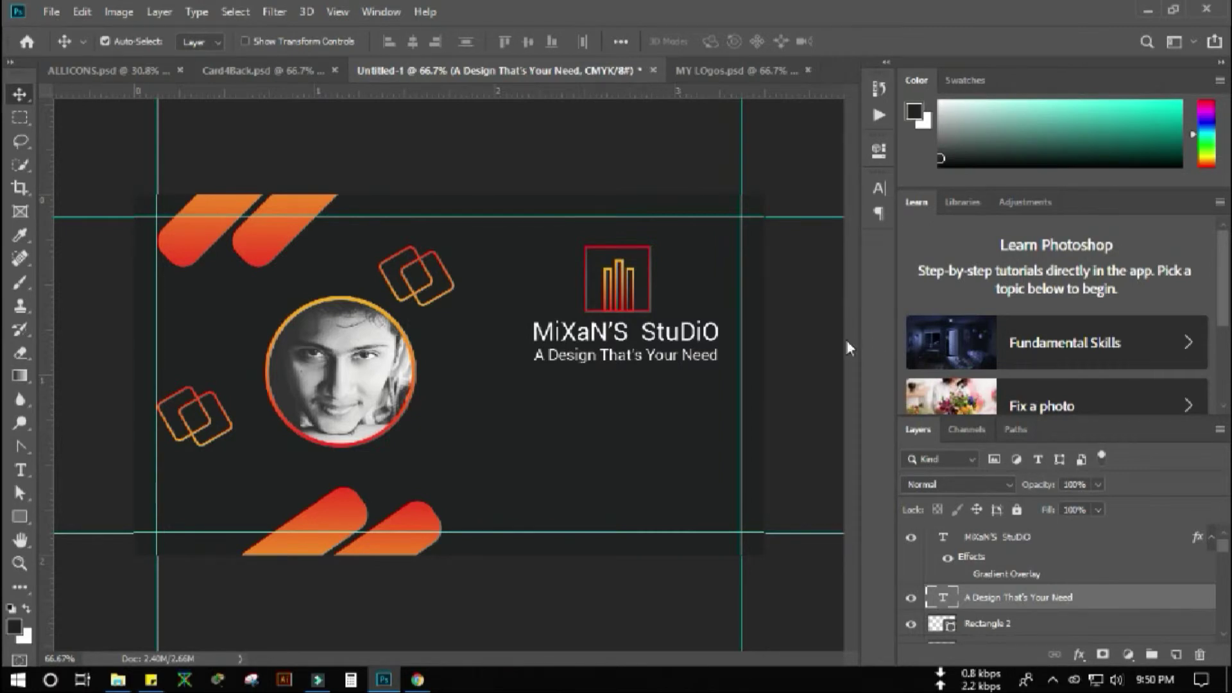
Draw a thin white rectangle about 166 × 6 px under the right half of the tagline and remove its stroke
left_click(21, 518)
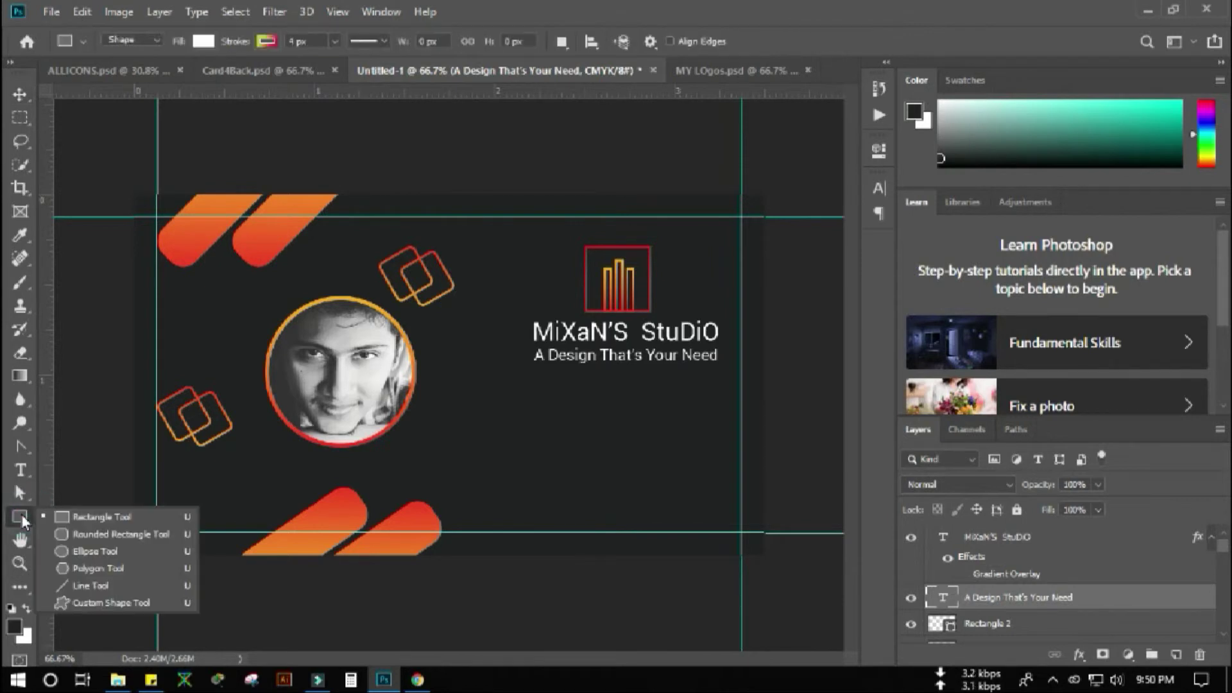
left_click(83, 521)
left_click_drag(618, 368, 718, 371)
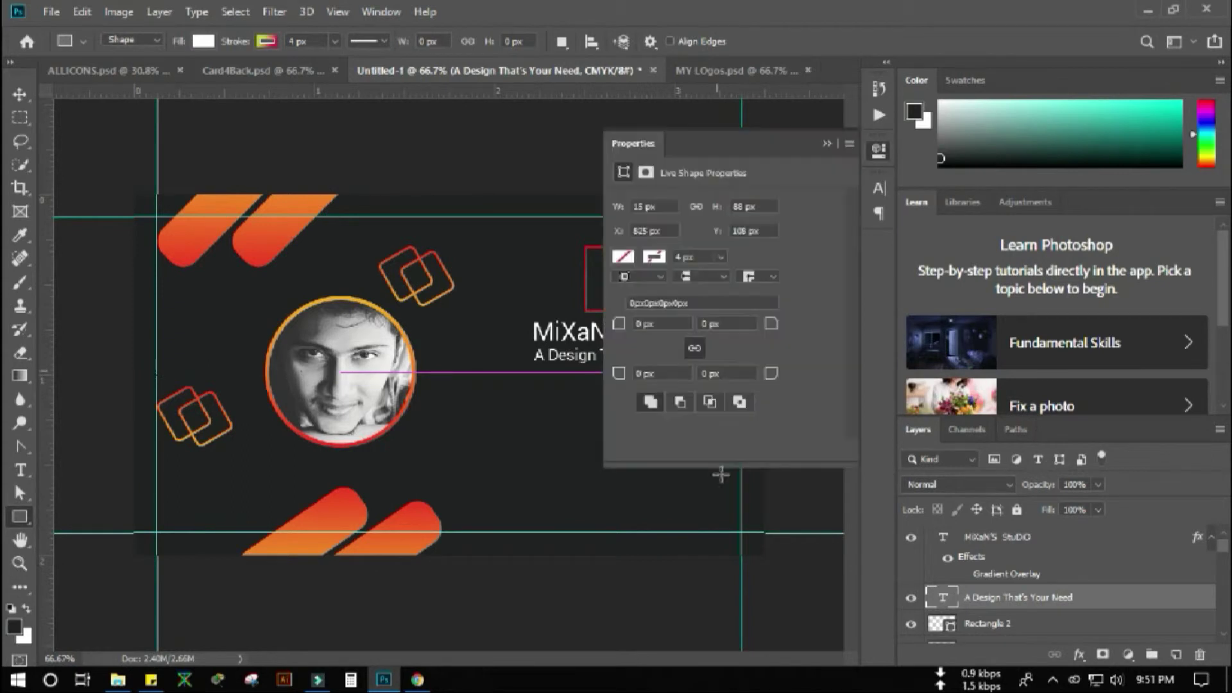
left_click(652, 258)
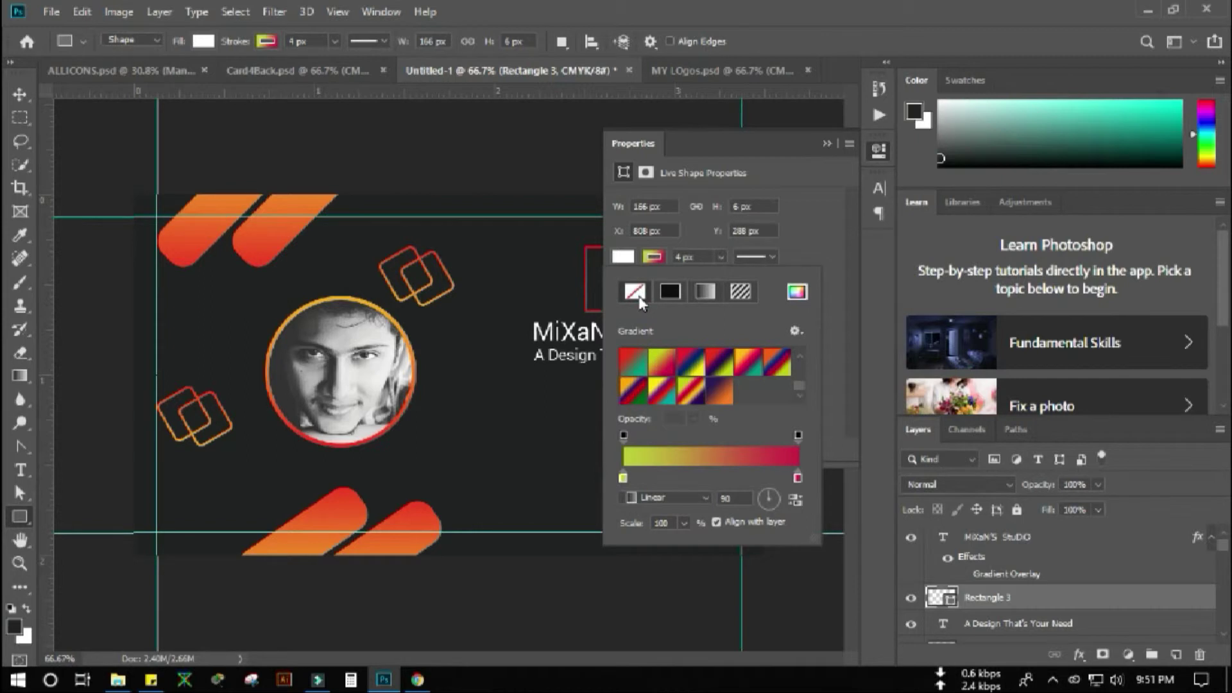
left_click(641, 296)
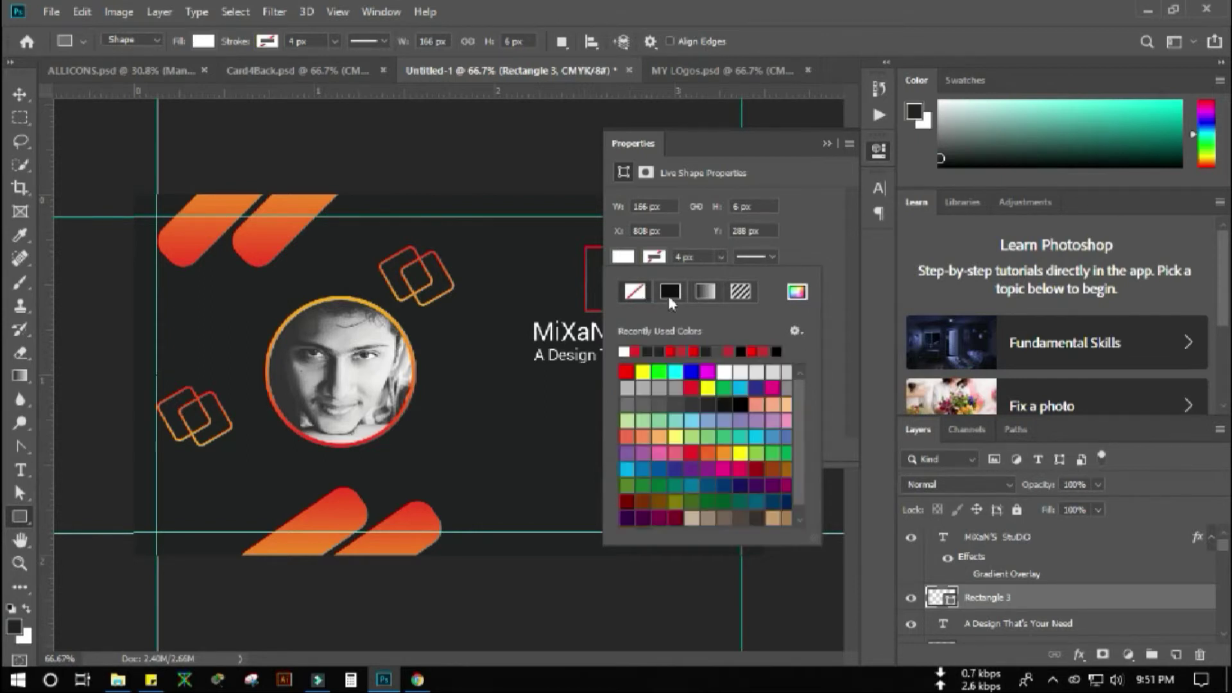
left_click(827, 143)
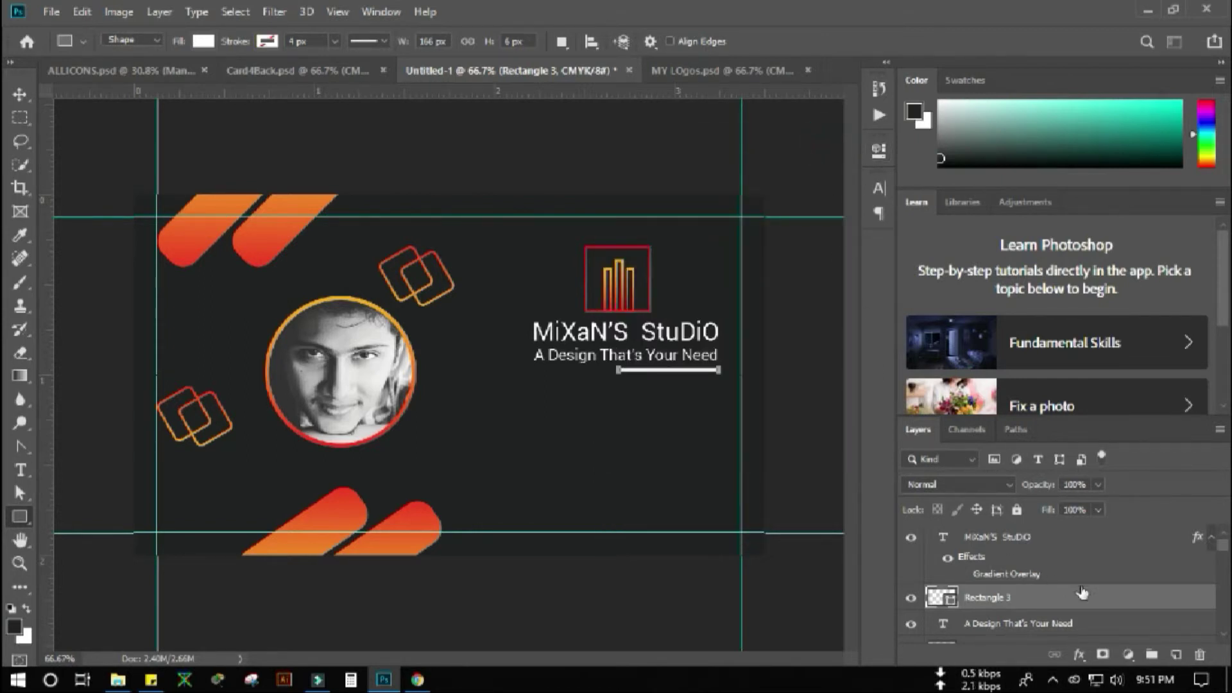
Apply a reversed Gradient Overlay with the Yellow-Green, Red-Violet preset to the thin rectangle under the tagline
double_click(1102, 602)
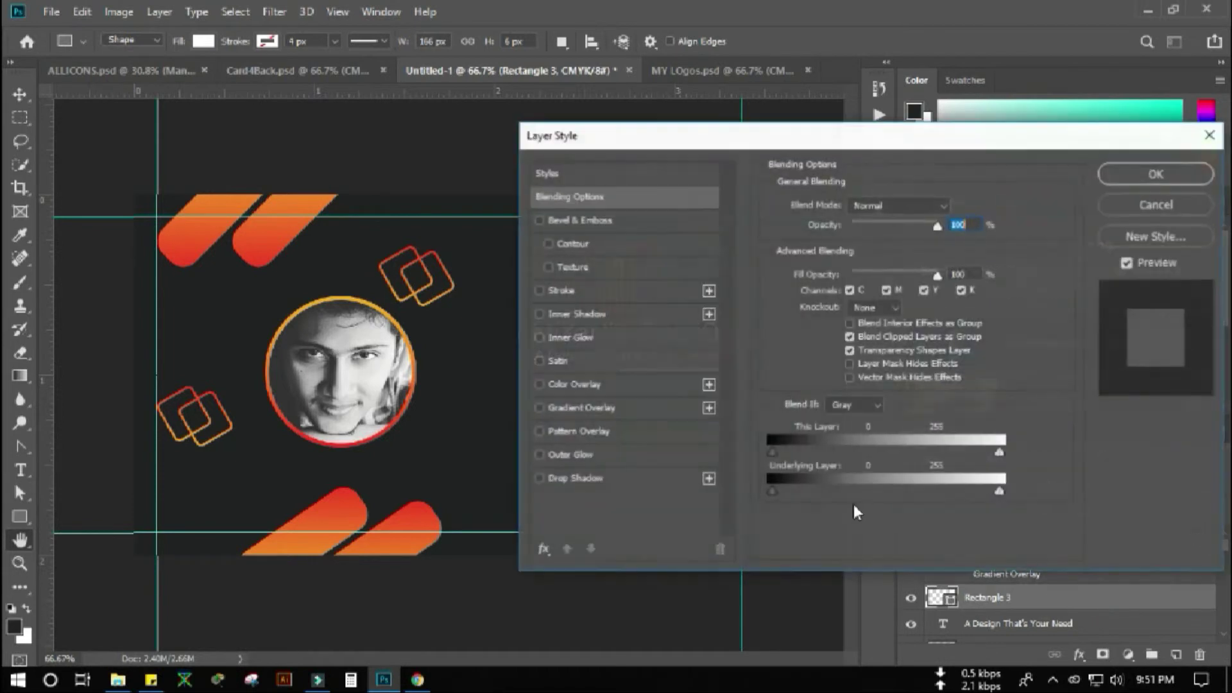
left_click(571, 408)
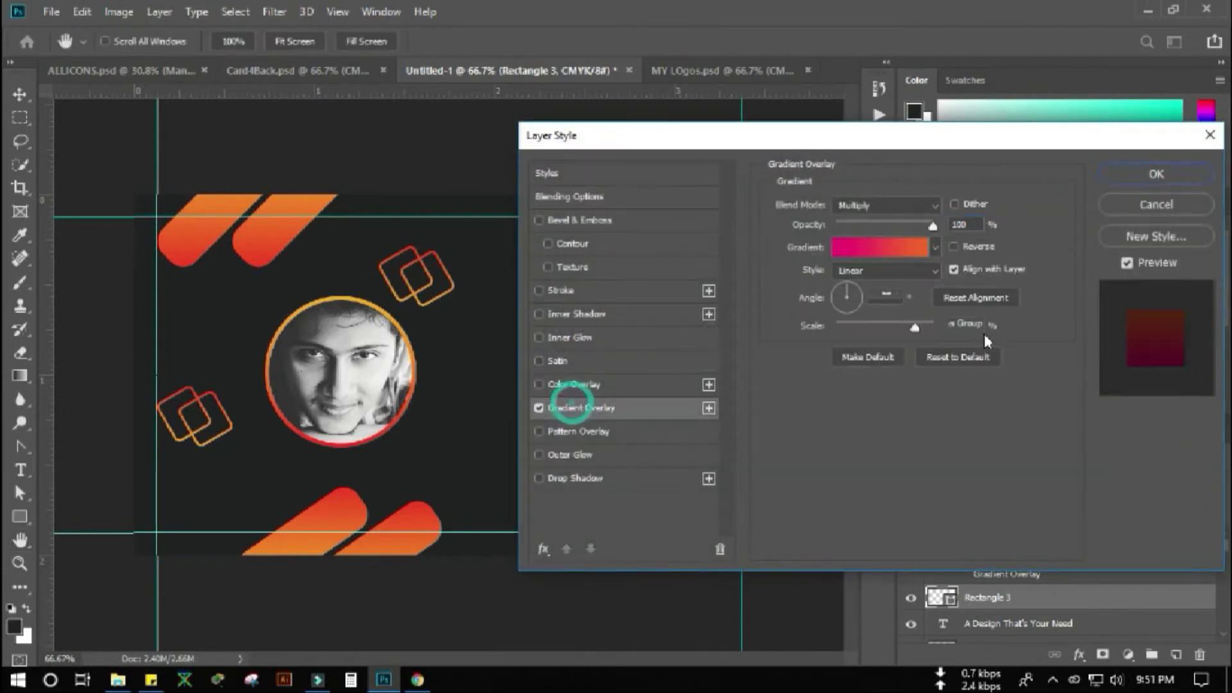
left_click(924, 249)
scroll(955, 212, "down", 5)
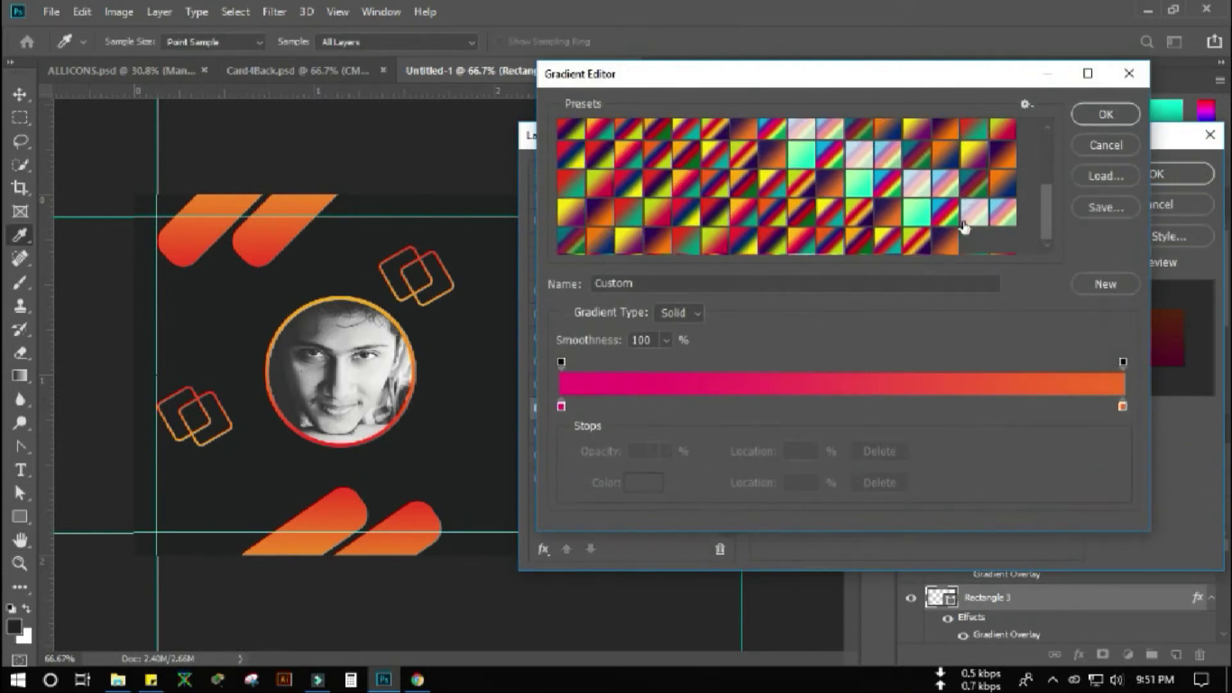
left_click(718, 250)
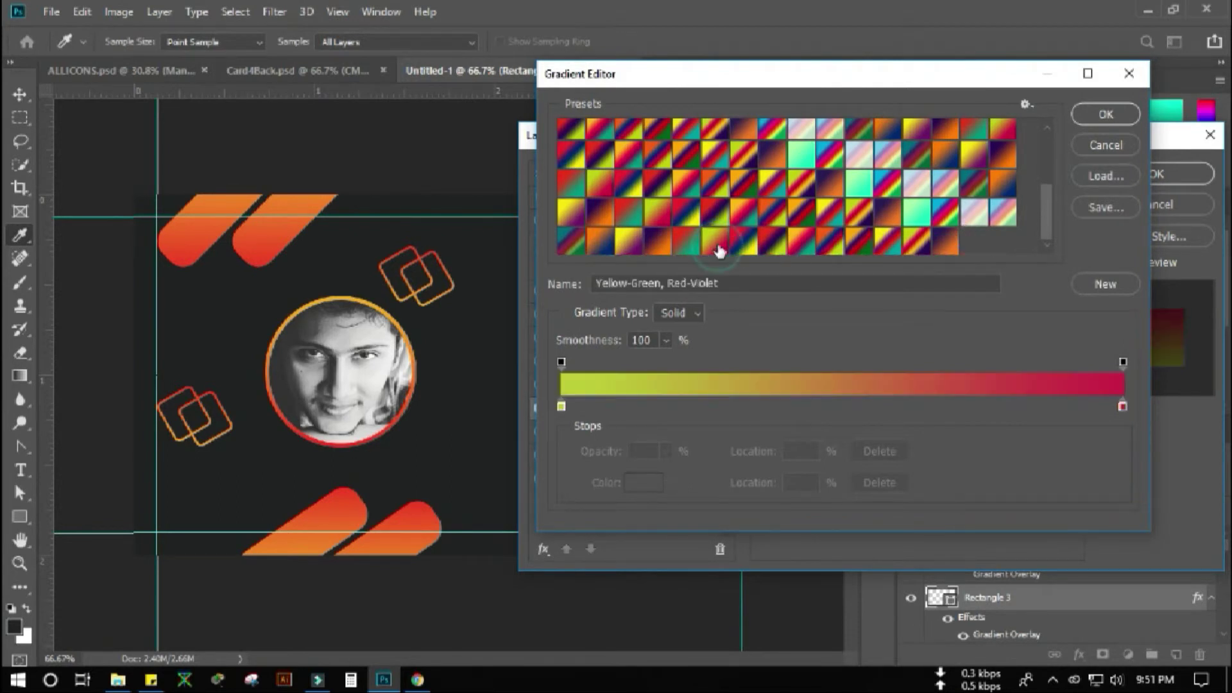
left_click(1111, 113)
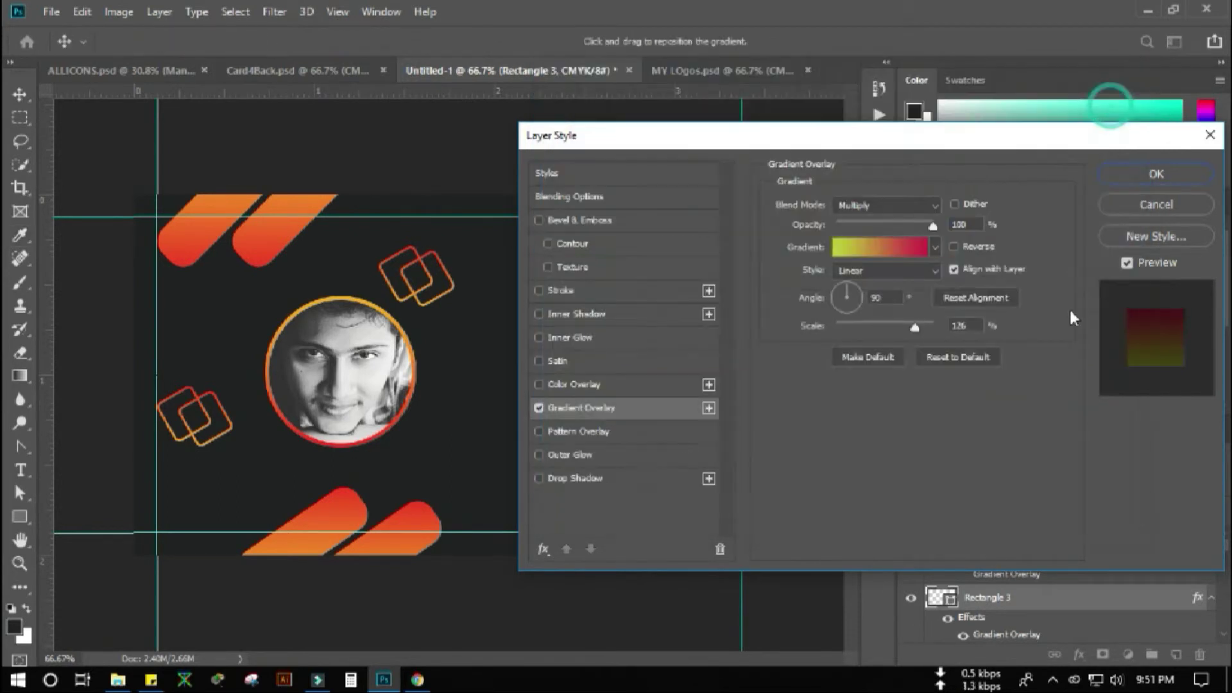
left_click(955, 246)
left_click(1156, 170)
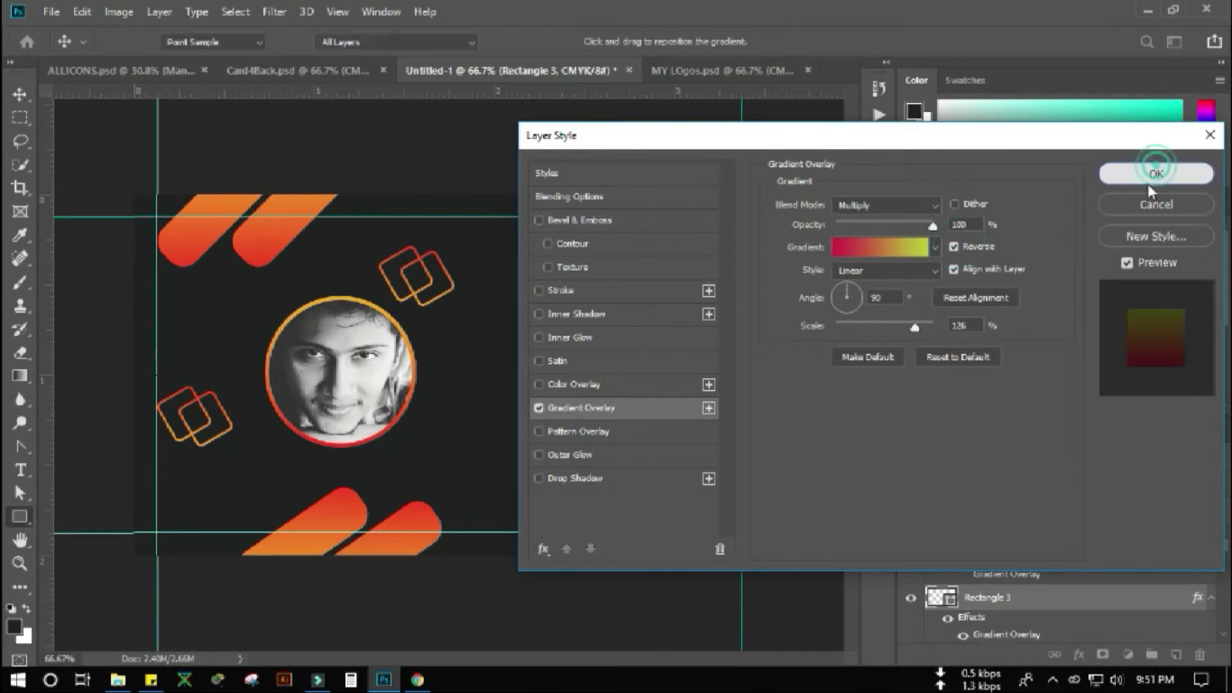
left_click(20, 95)
left_click(654, 372)
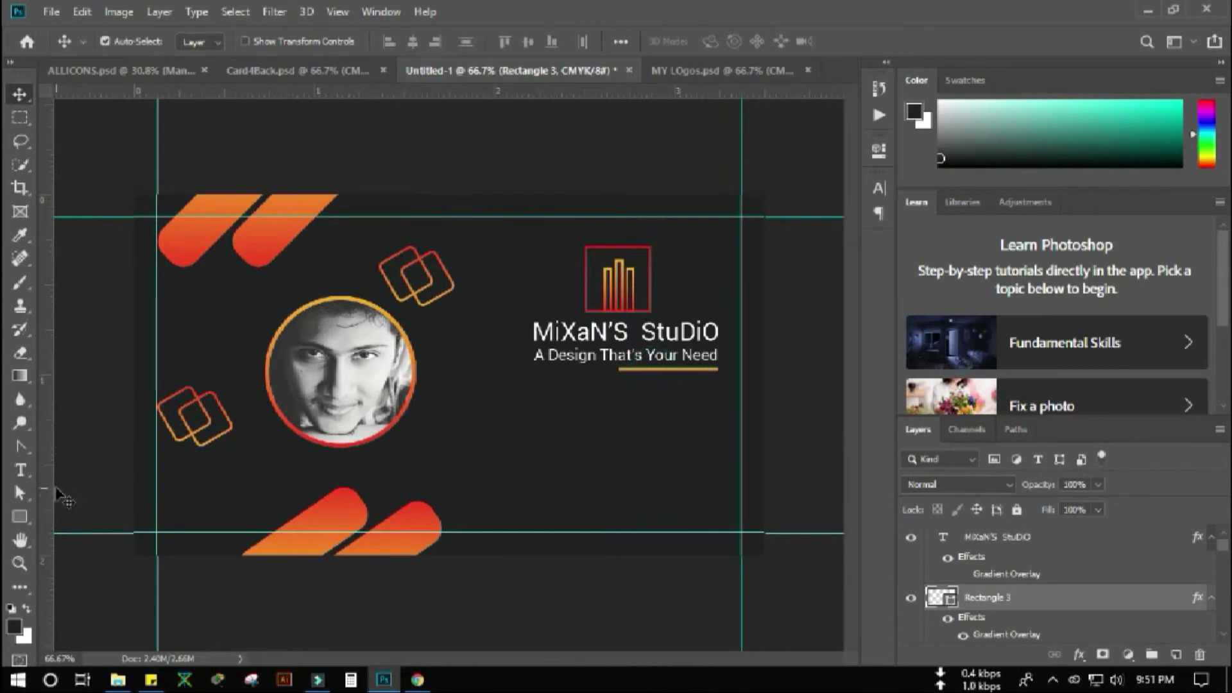
Copy the QR code from ALLICONS.psd into the card document and place it below the tagline
left_click(142, 71)
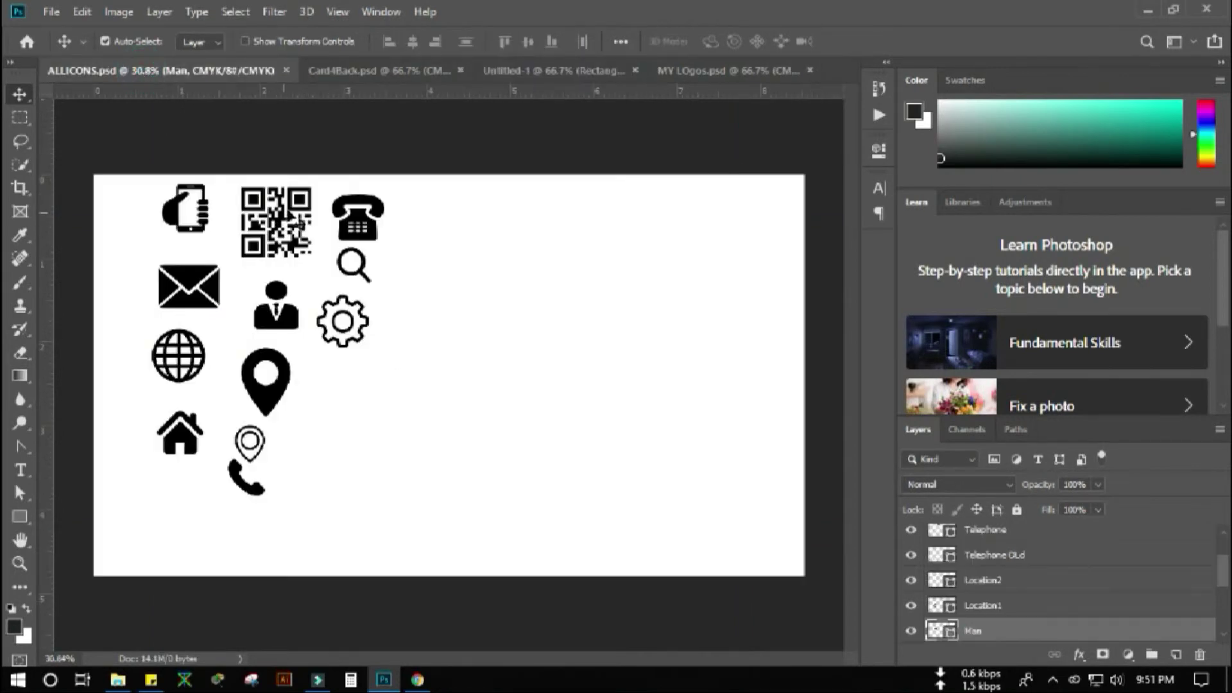
left_click(299, 202)
left_click_drag(299, 202, 609, 486)
left_click(642, 425)
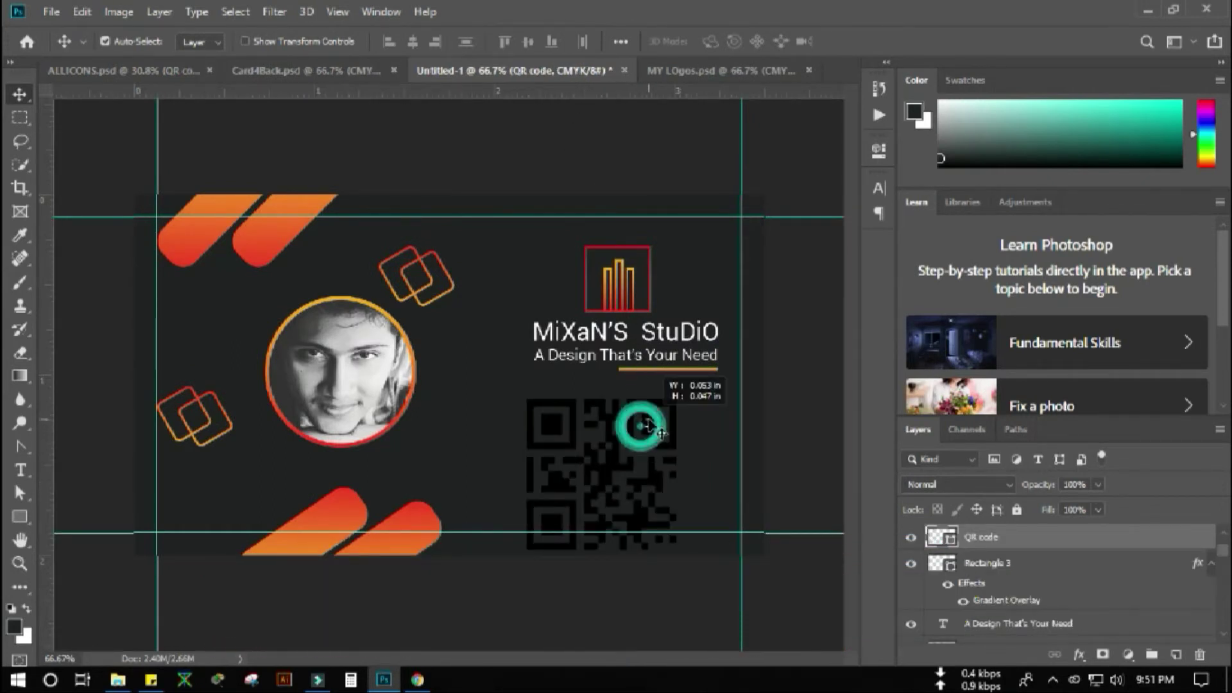
Scale the QR code to about 49% and centre it in the space below the tagline
key("ctrl+t")
left_click_drag(679, 399, 661, 440)
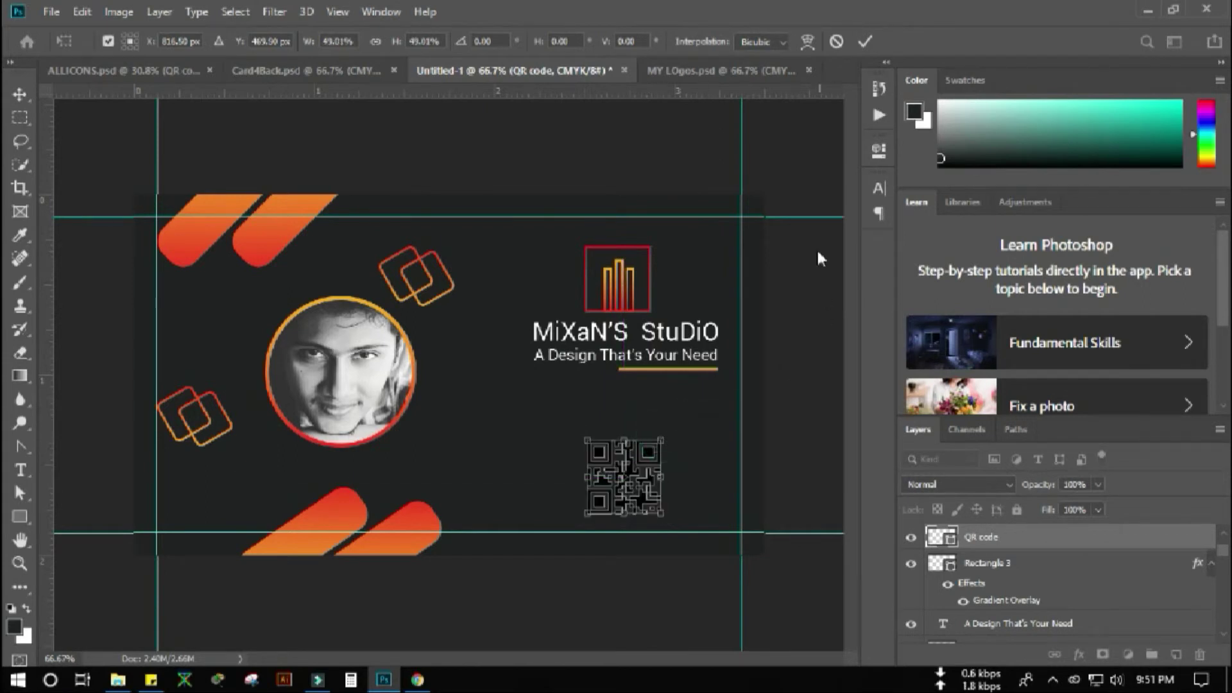
left_click(862, 43)
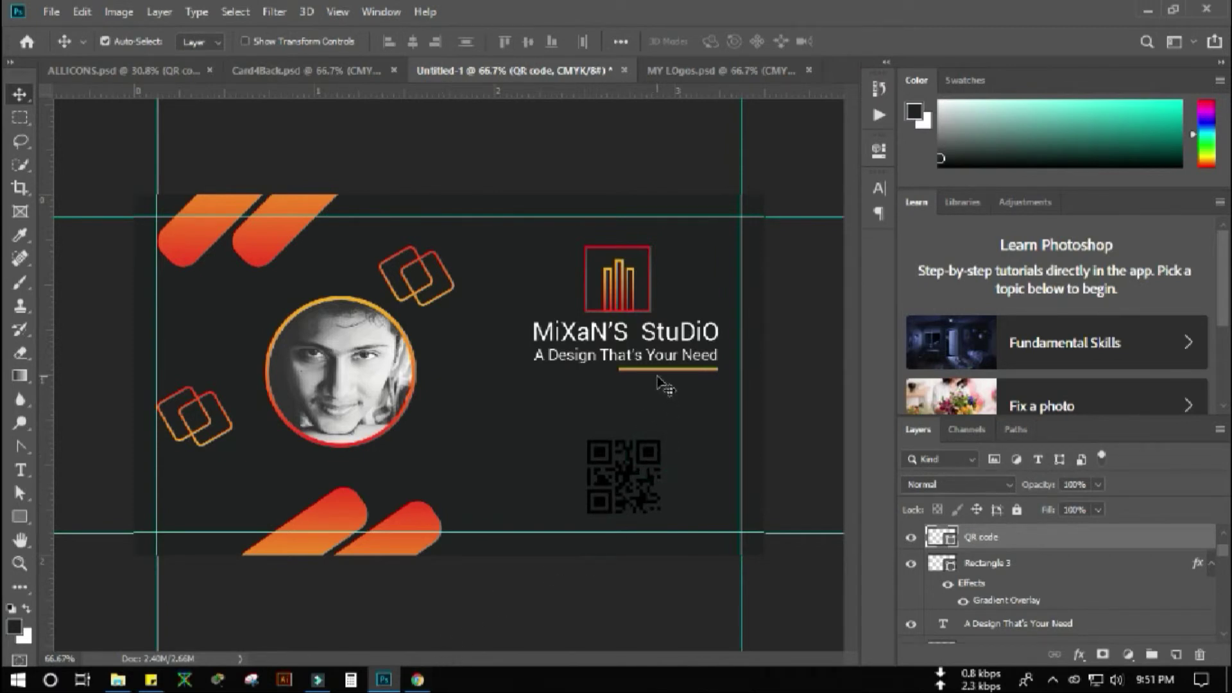
Open the Gradient Overlay's gradient on the thin underline rectangle below the tagline for editing
left_click(1061, 549)
left_click(1053, 563)
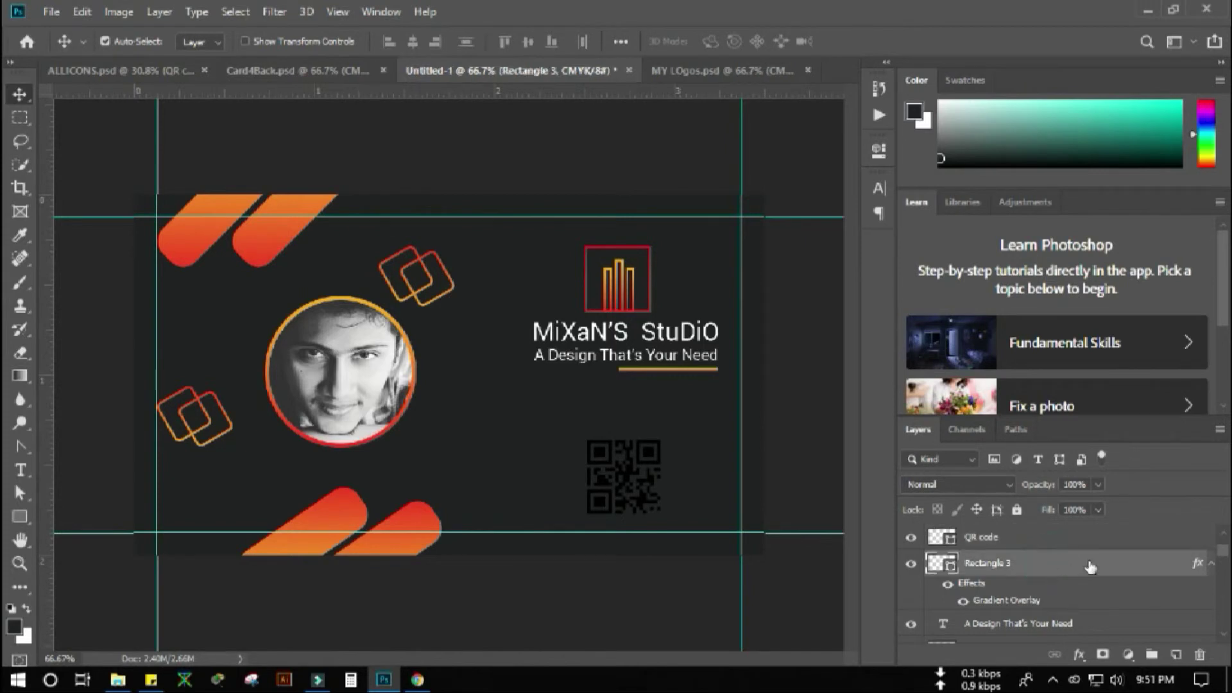
left_click(905, 562)
left_click(905, 562)
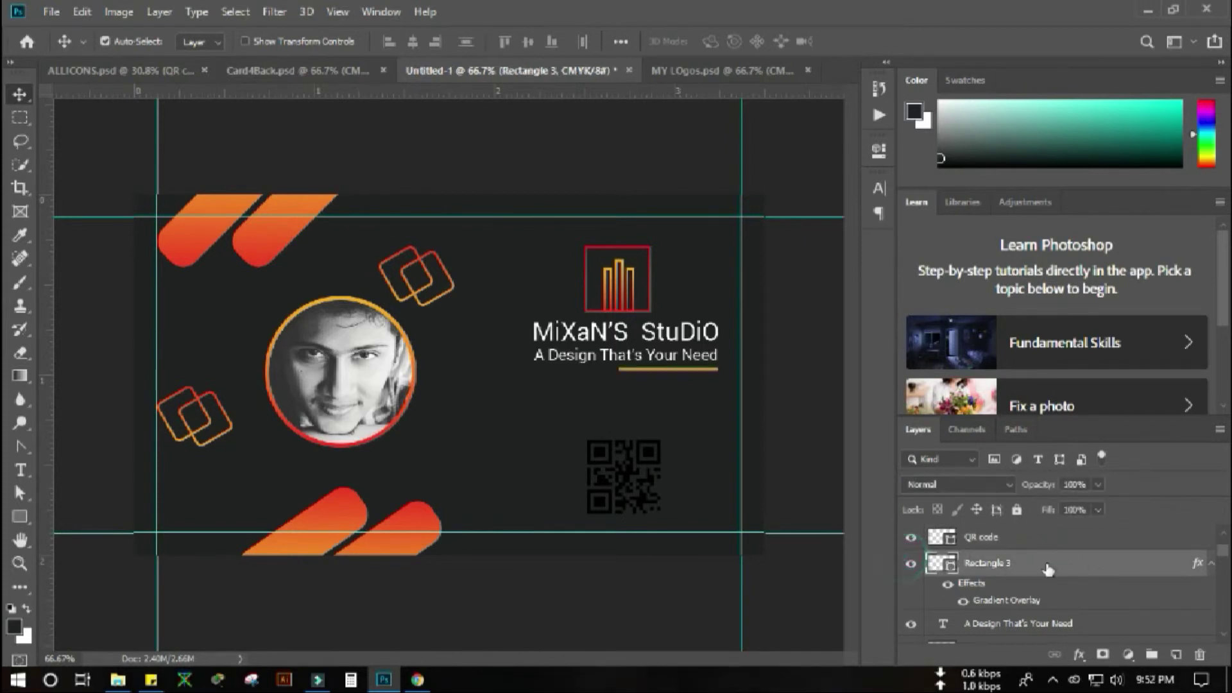
double_click(1085, 565)
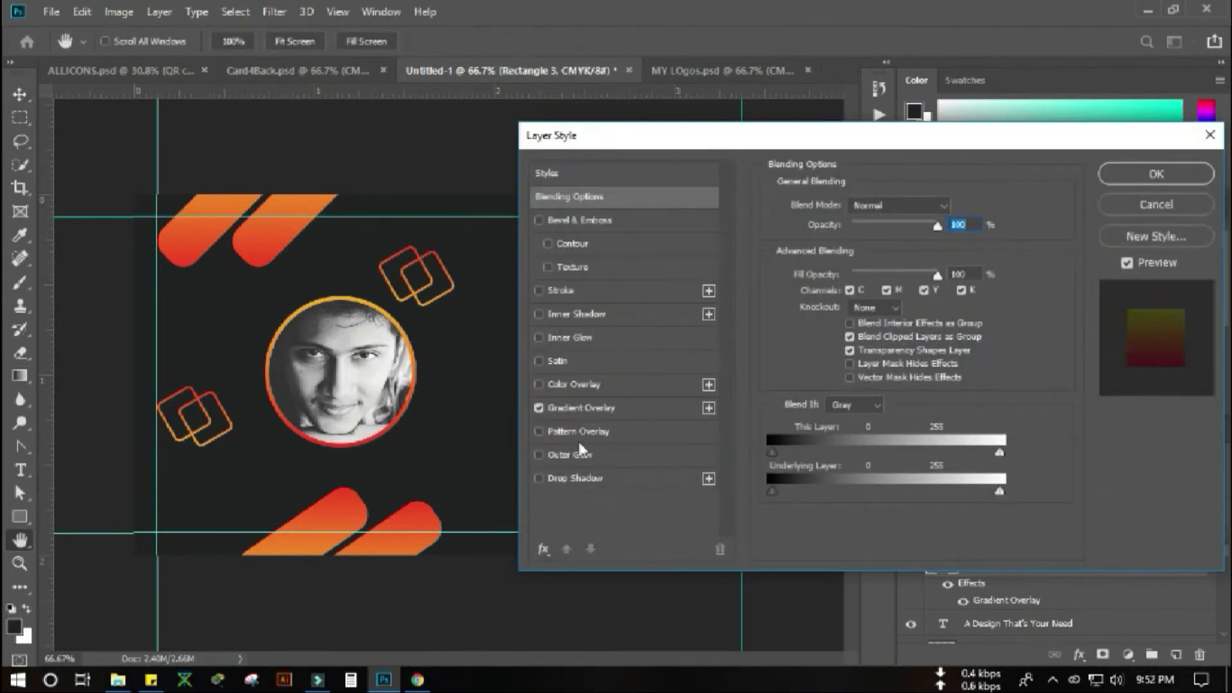
left_click(581, 411)
left_click(862, 253)
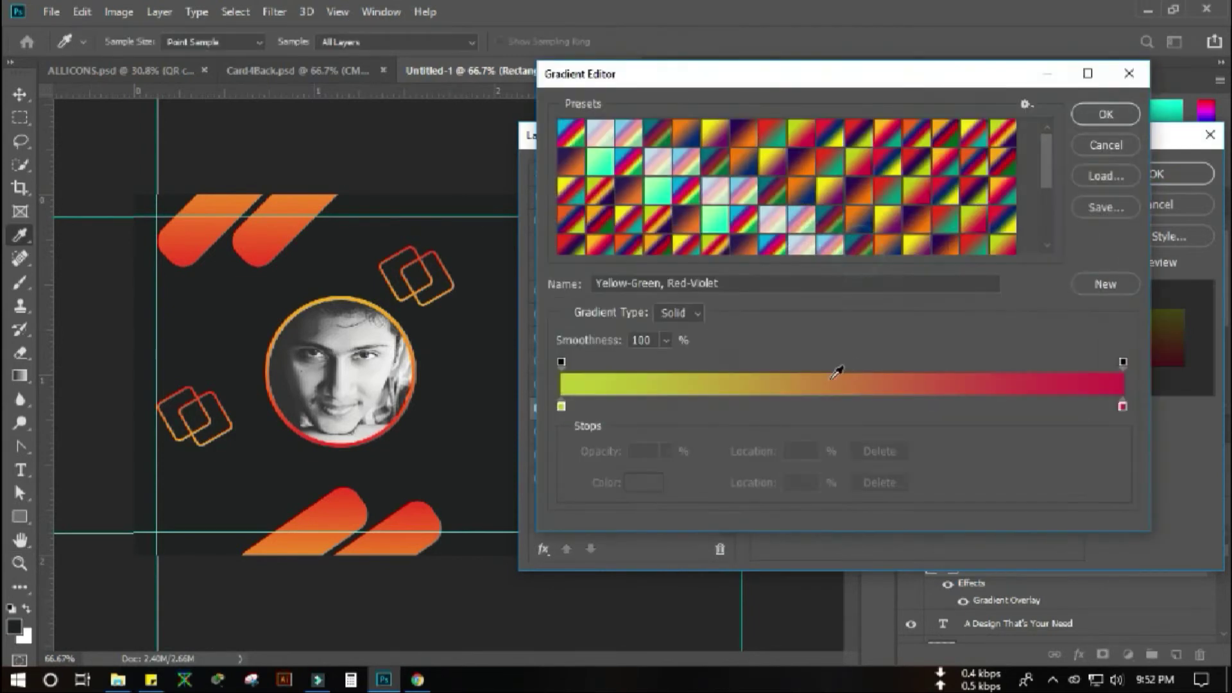
Copy the red hex code of the Flare gradient from uiGradients in Chrome and set the underline gradient's start colour stop to #f12711
left_click(562, 406)
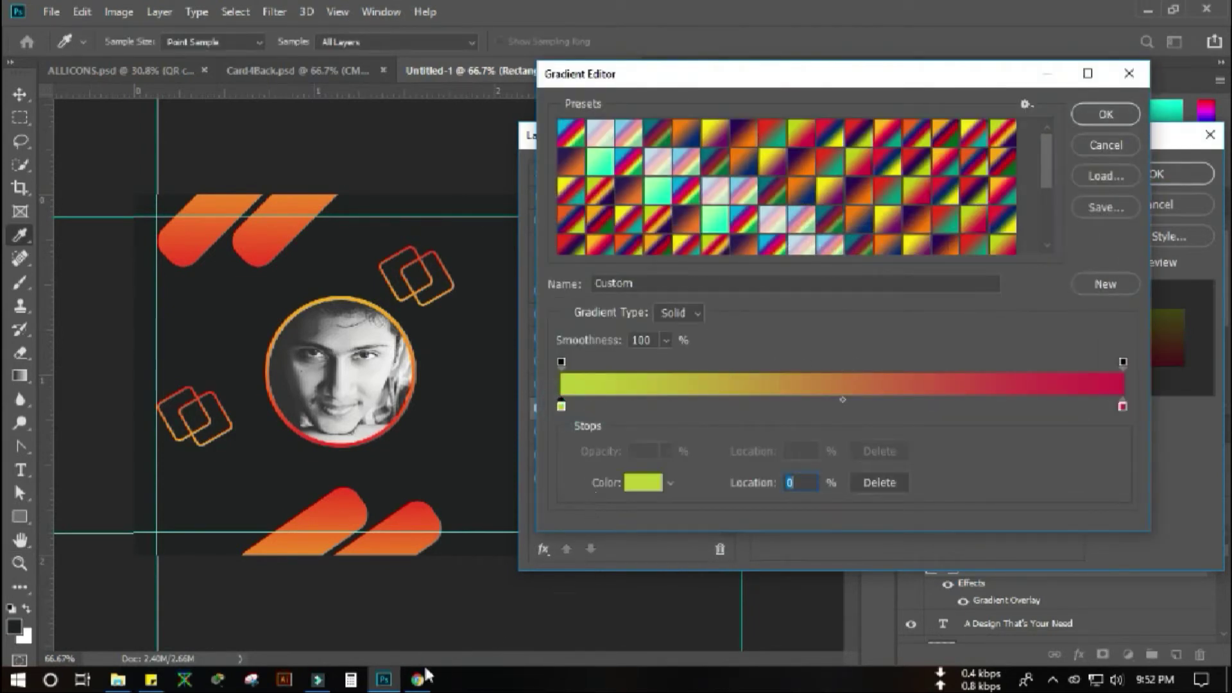
left_click(636, 487)
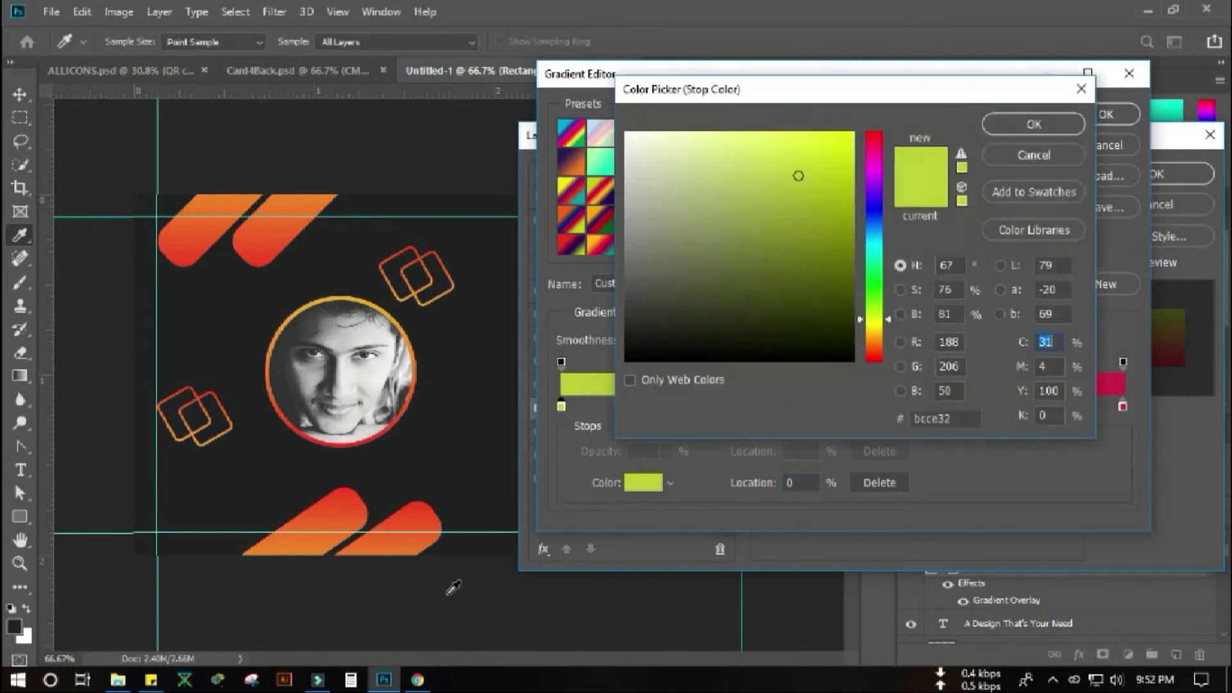
left_click(417, 680)
left_click(594, 166)
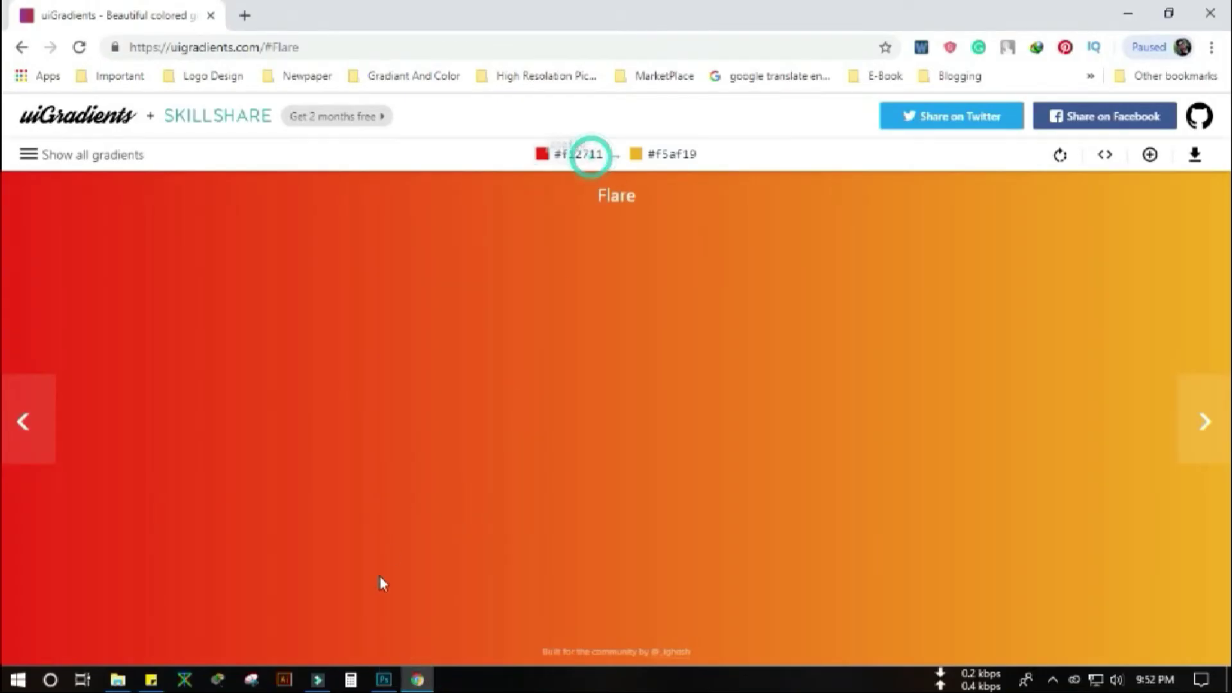
left_click(384, 680)
double_click(945, 418)
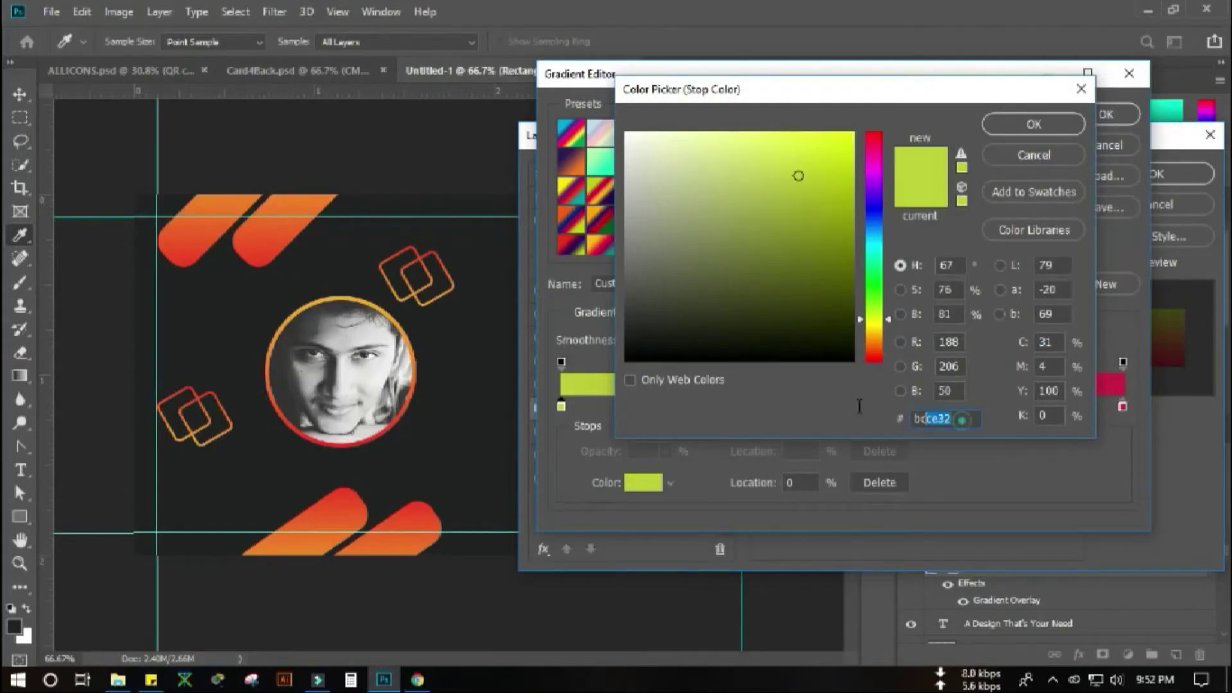
type("#f12711")
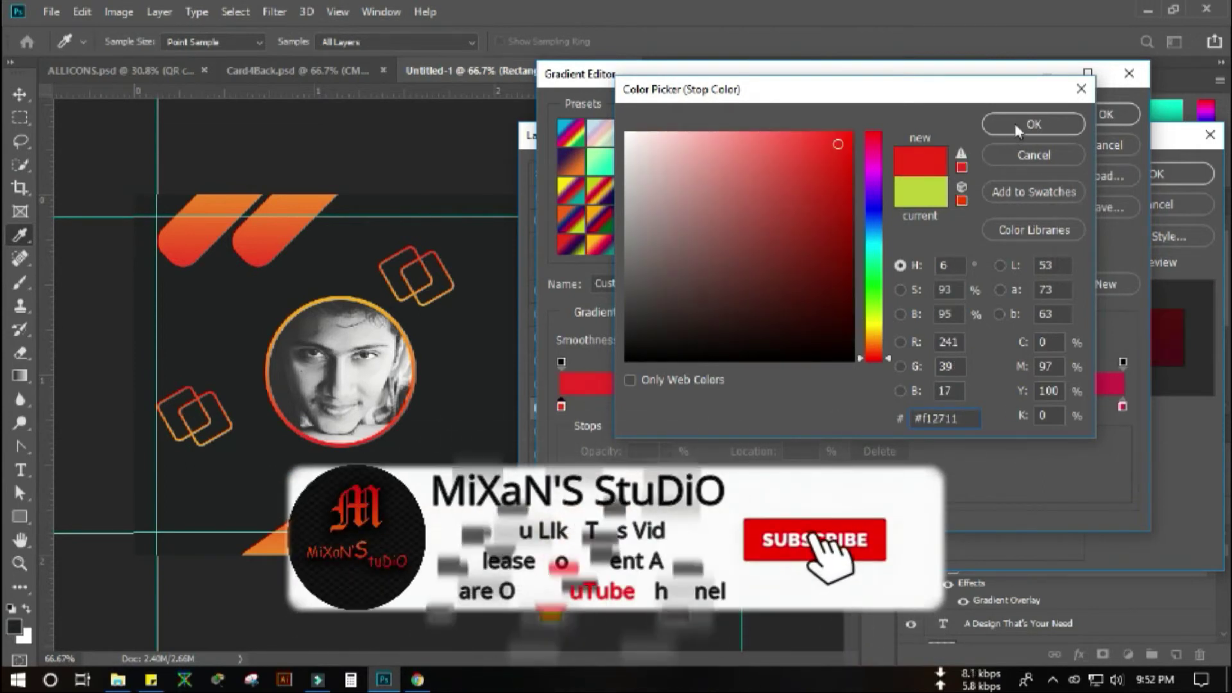
key("Return")
Copy Flare's yellow hex code from uiGradients in Chrome, set the underline gradient's end stop to #f5af19 and apply the layer style
left_click(428, 680)
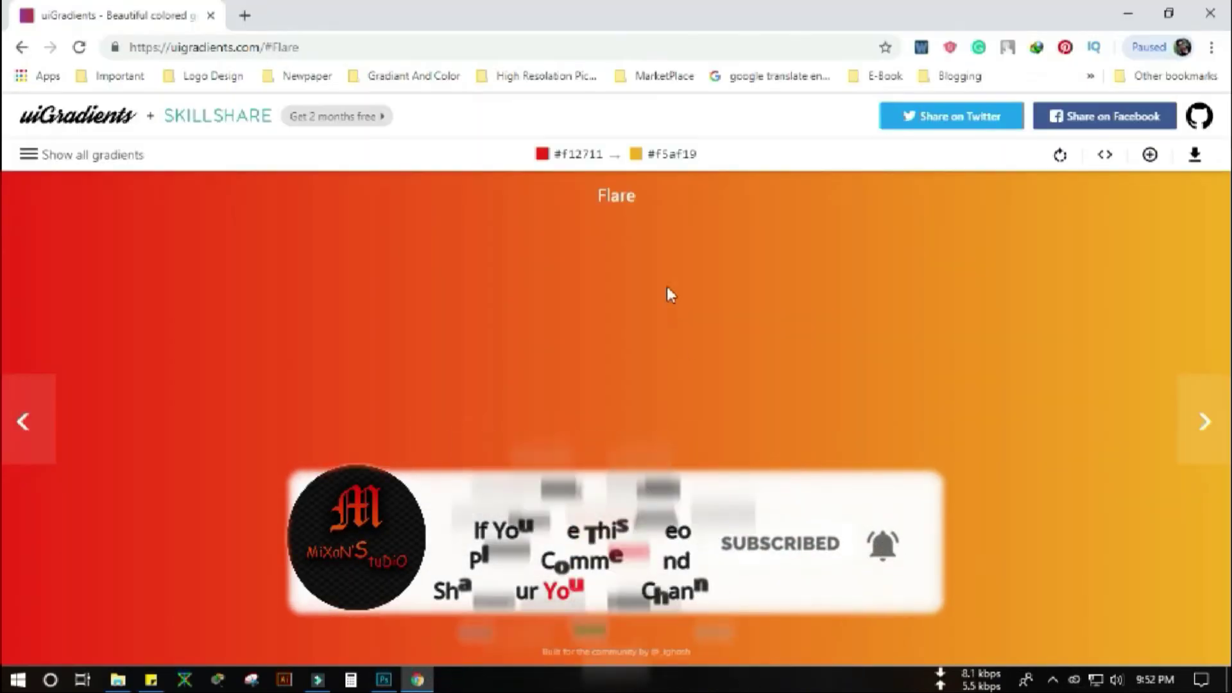
left_click(669, 157)
left_click(384, 680)
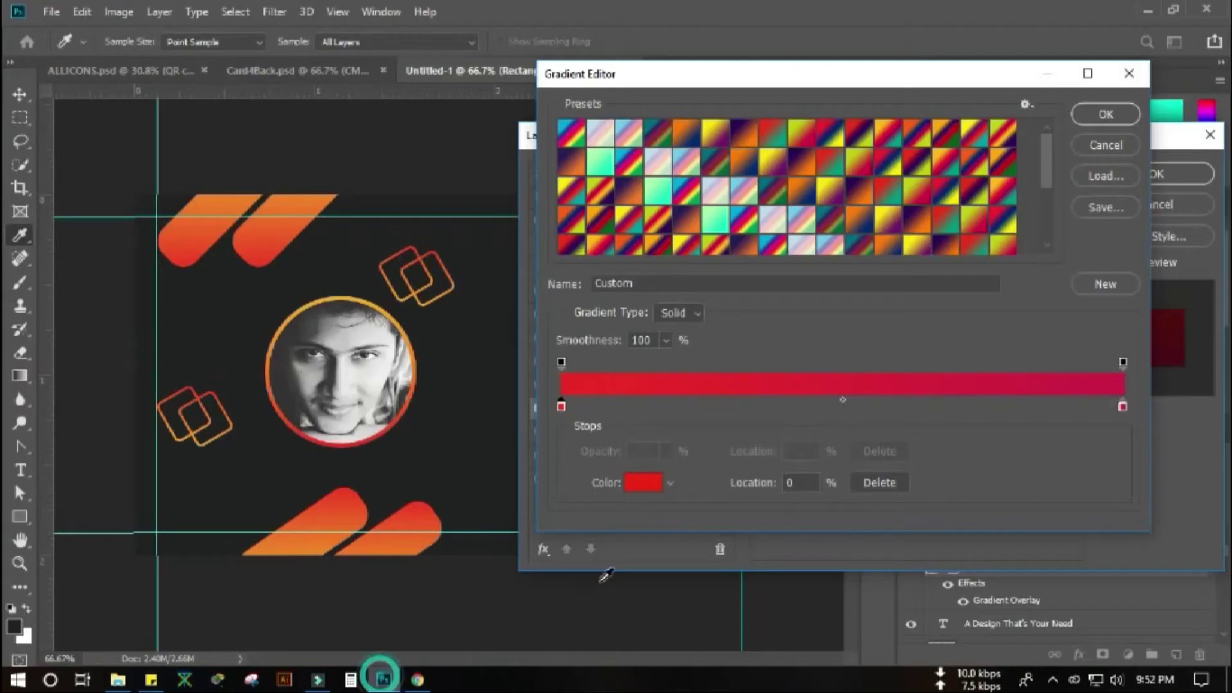
left_click(1123, 406)
left_click(642, 482)
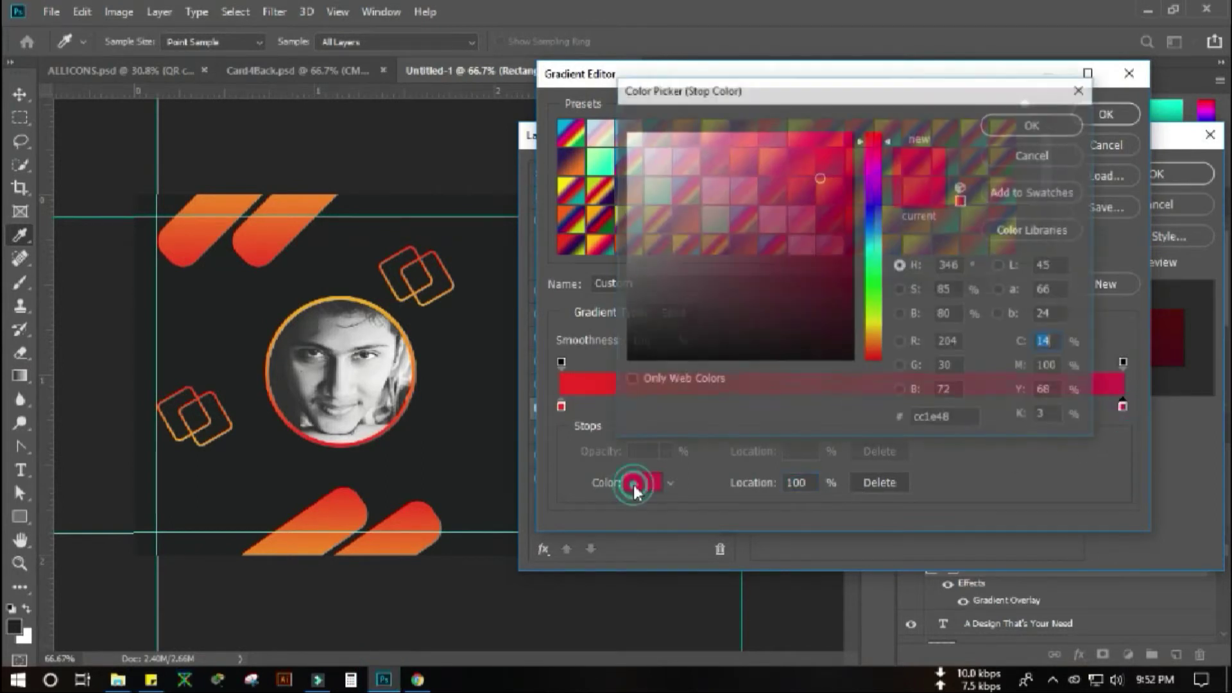
left_click(961, 419)
type("#f5af19")
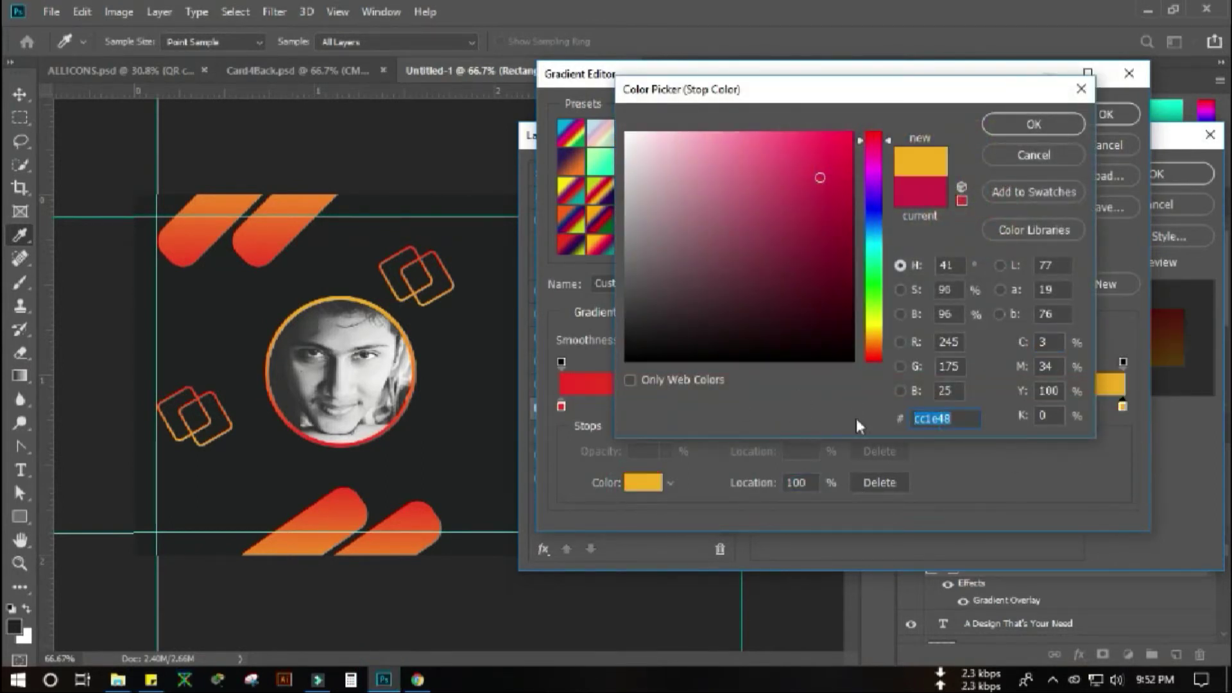
left_click(1048, 123)
left_click(1105, 115)
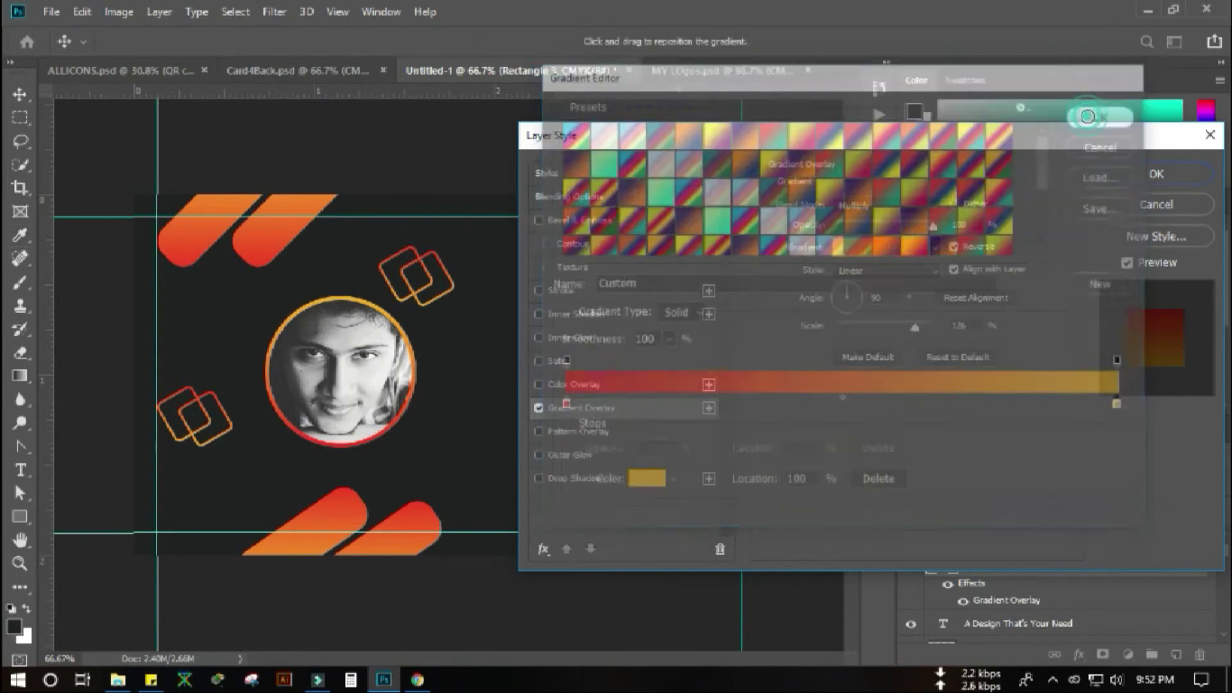
left_click(1186, 173)
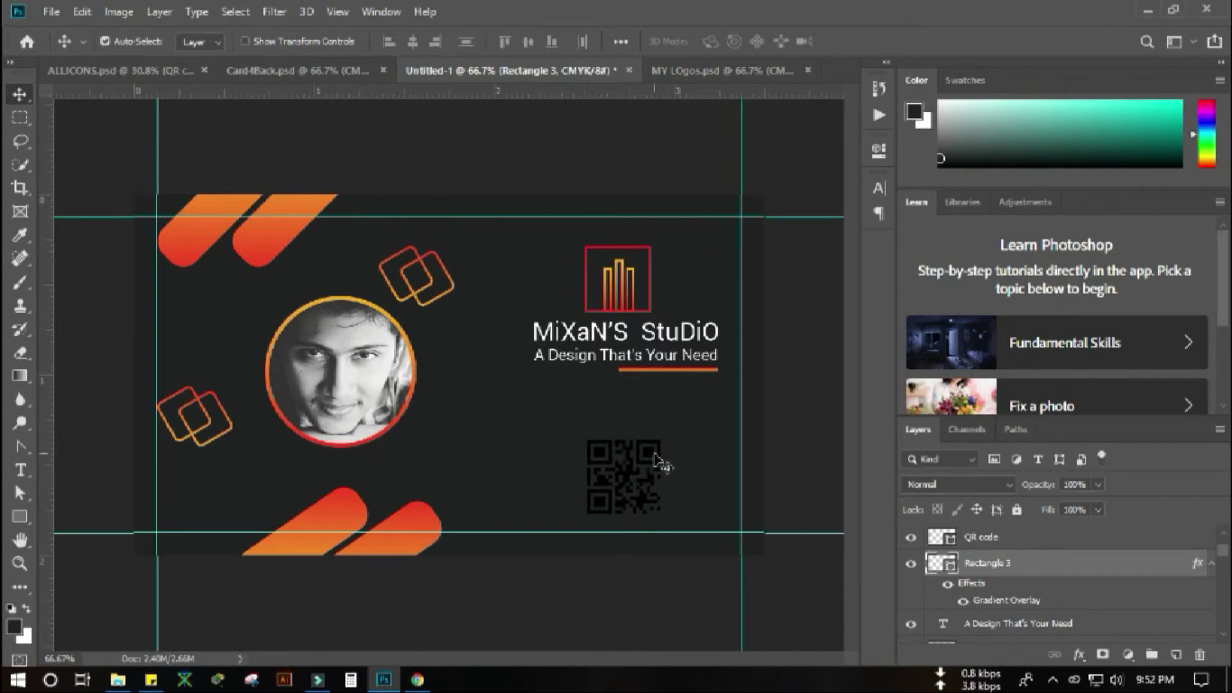
Move the QR code to the left and draw a white-filled rectangle about 144 × 141 px beside it
left_click_drag(653, 459, 549, 442)
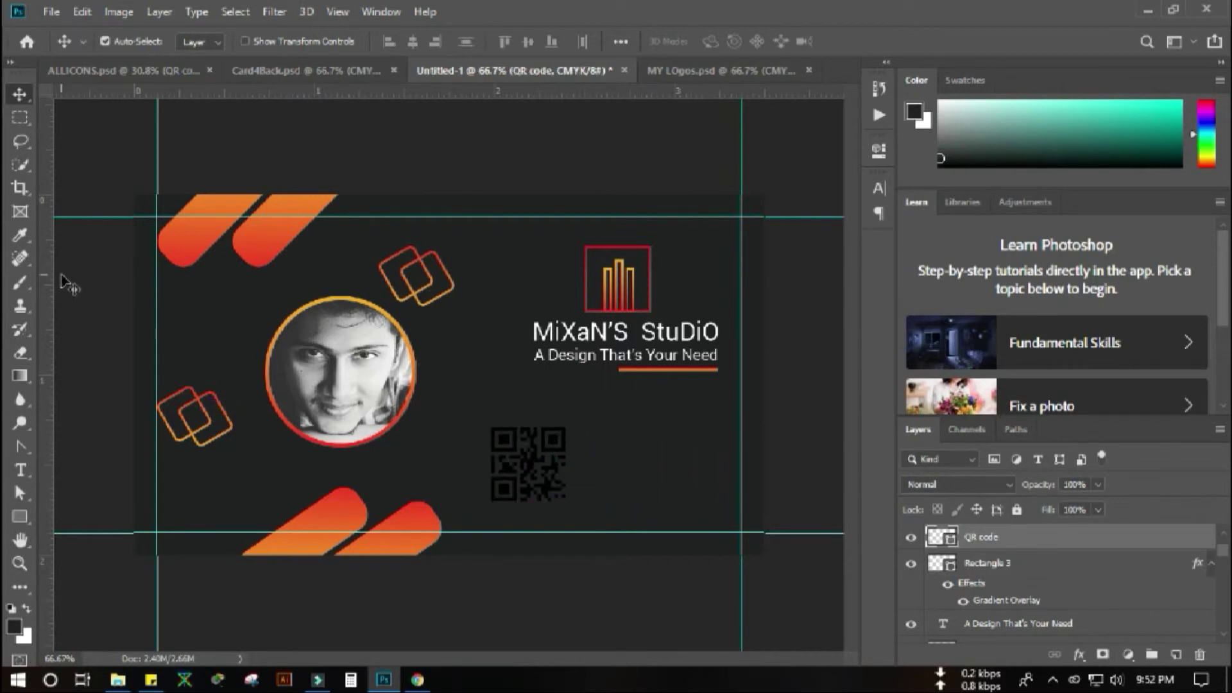
left_click_drag(17, 518, 80, 527)
left_click_drag(600, 425, 686, 511)
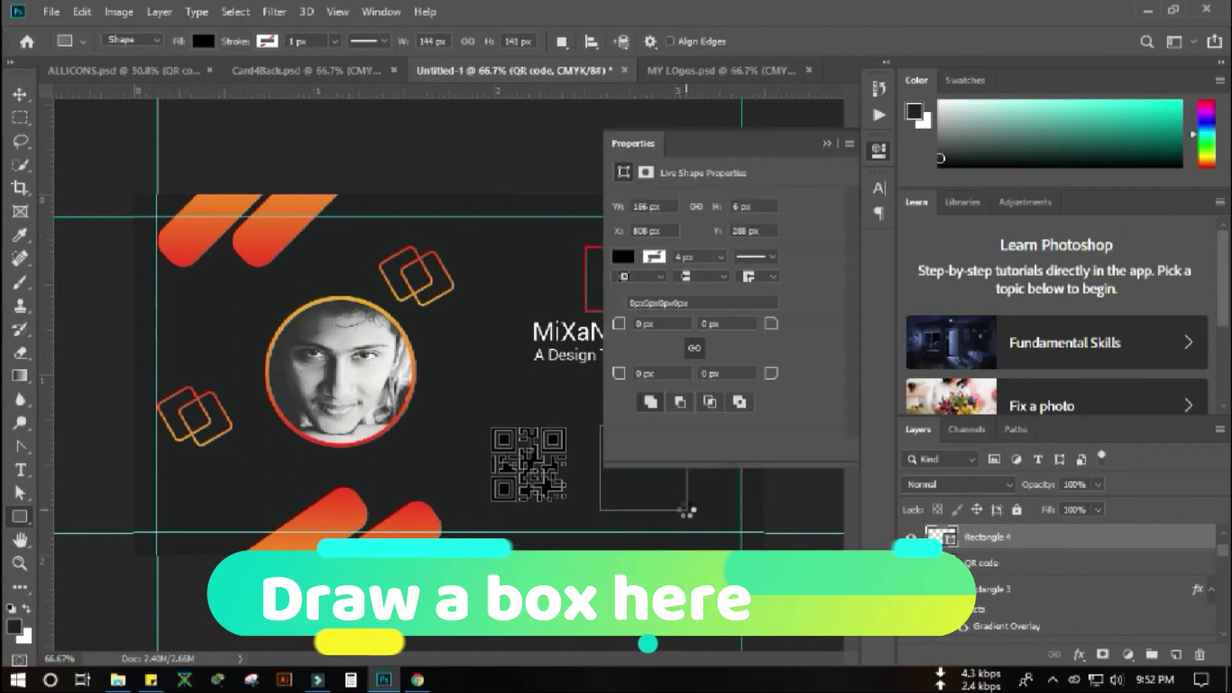
left_click(622, 257)
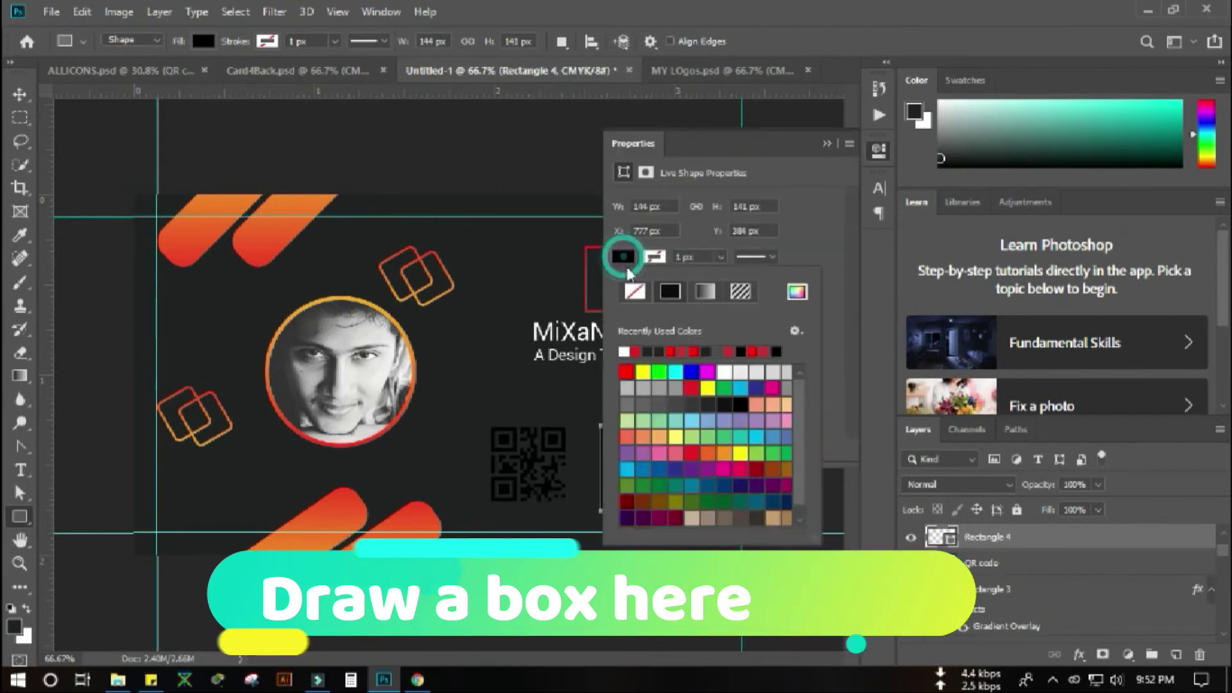
left_click(627, 351)
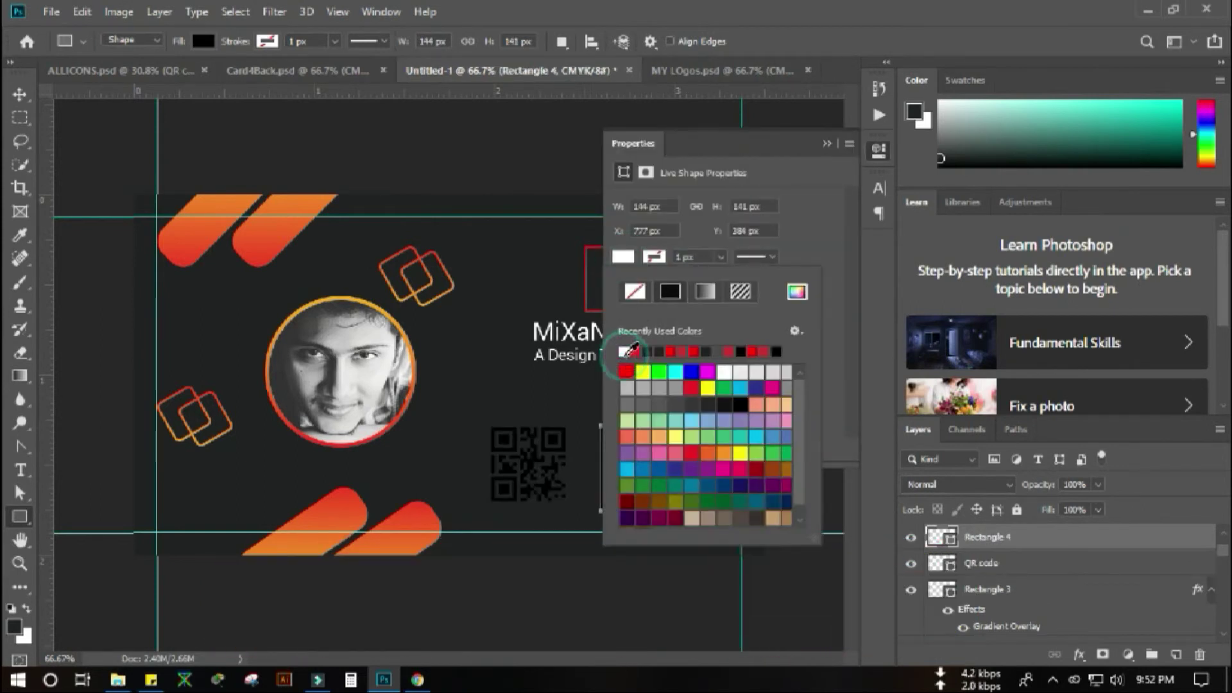
Try a yellow-green to red-violet gradient stroke on the white square
left_click(654, 257)
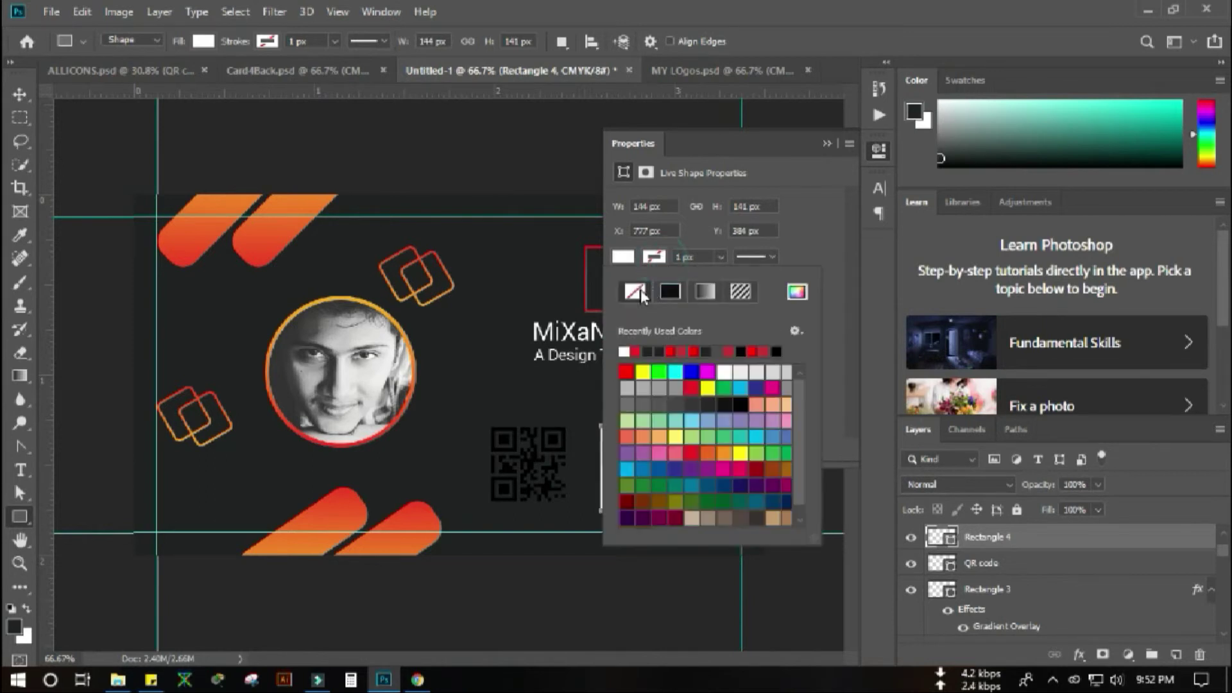
left_click(706, 292)
left_click(662, 361)
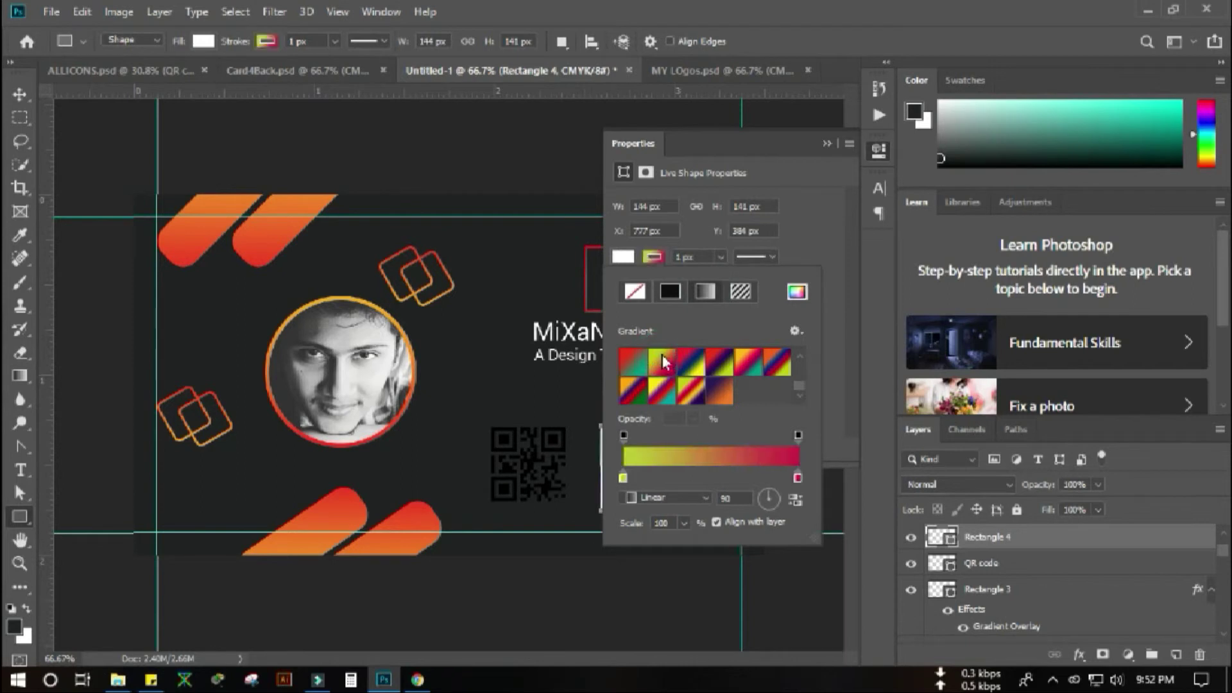
Give the white square a 4 px solid red stroke
left_click(681, 257)
left_click(681, 257)
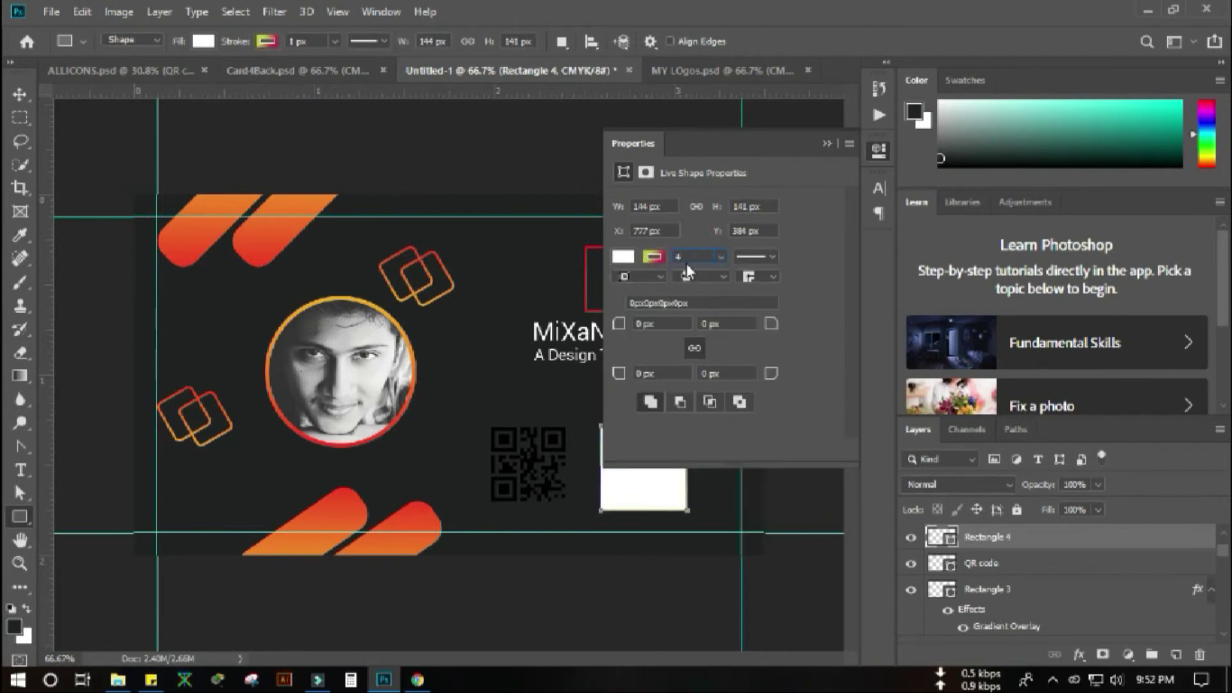
key("Return")
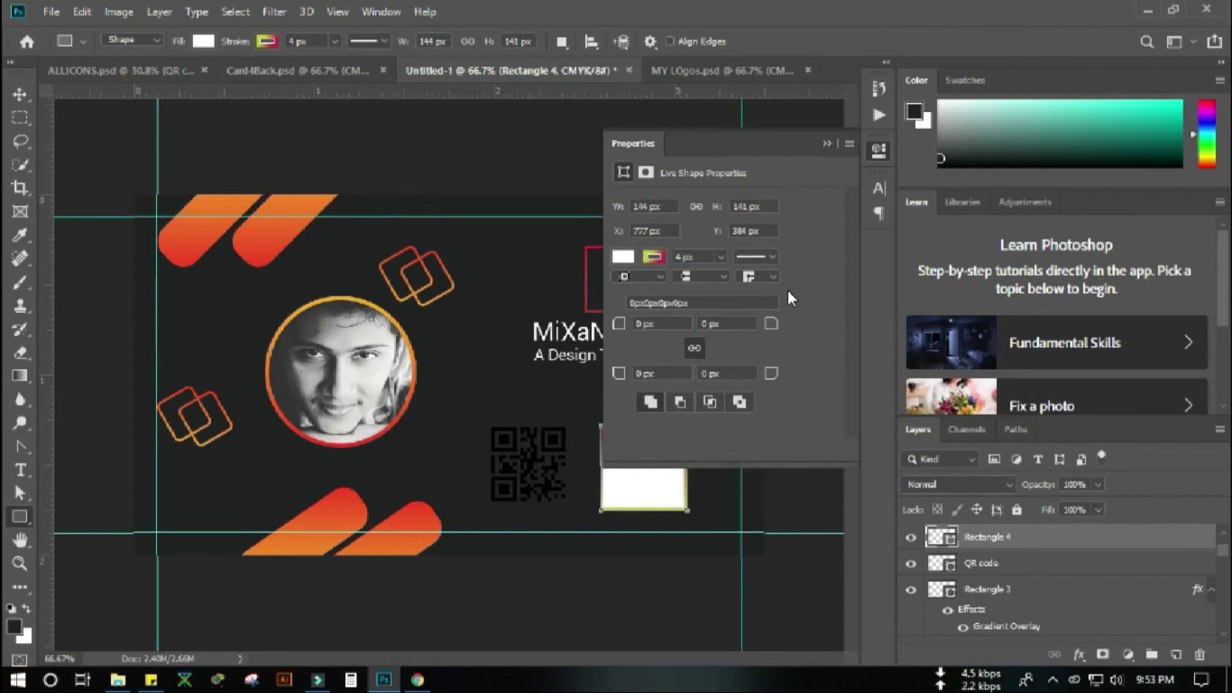
left_click(652, 261)
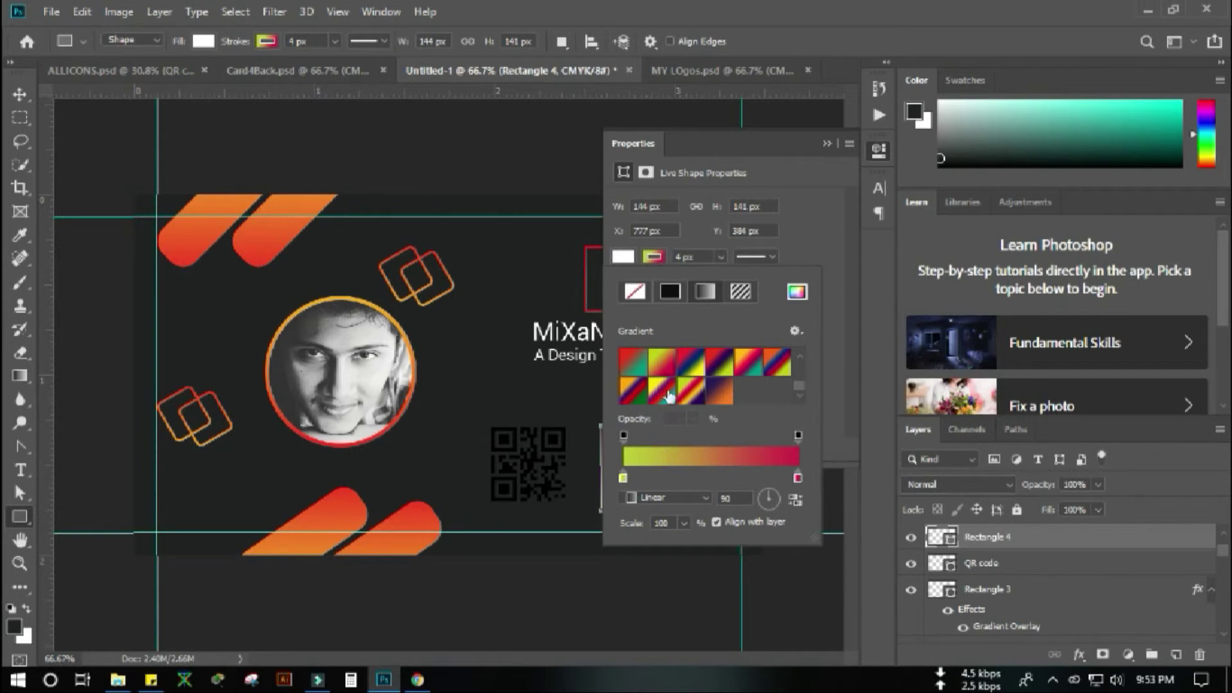
left_click(634, 292)
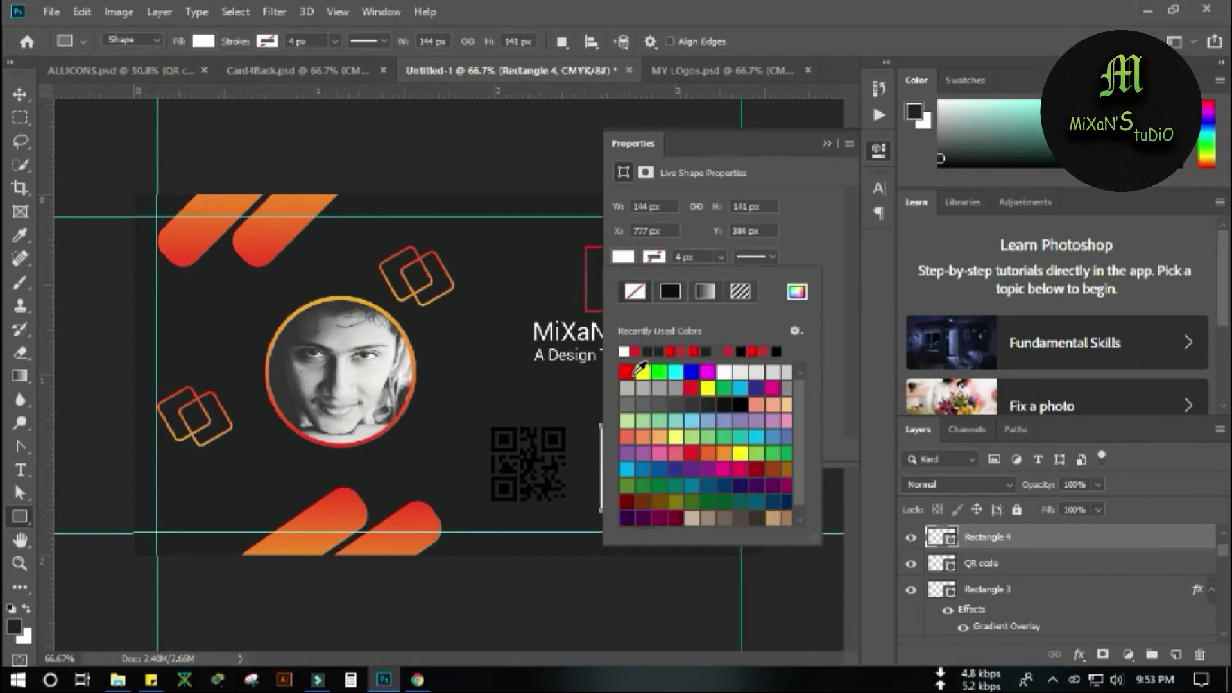
left_click(824, 144)
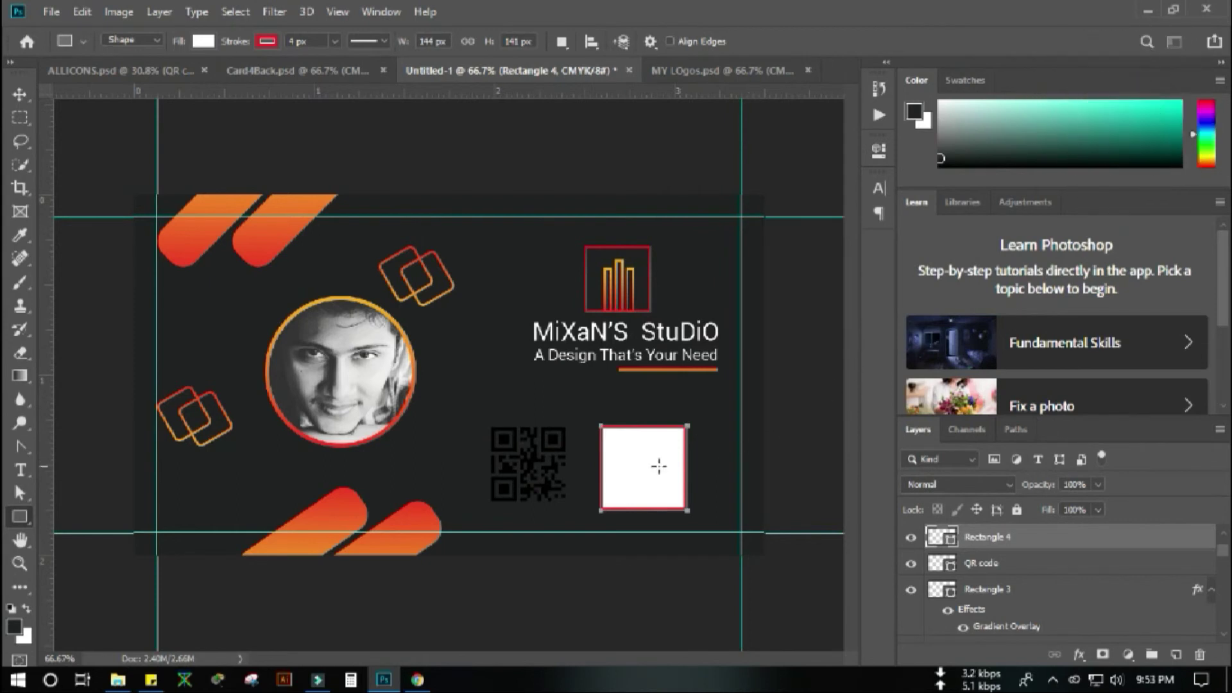
Bring the QR code layer above the white square's layer and place the QR code centred on the square
left_click(20, 94)
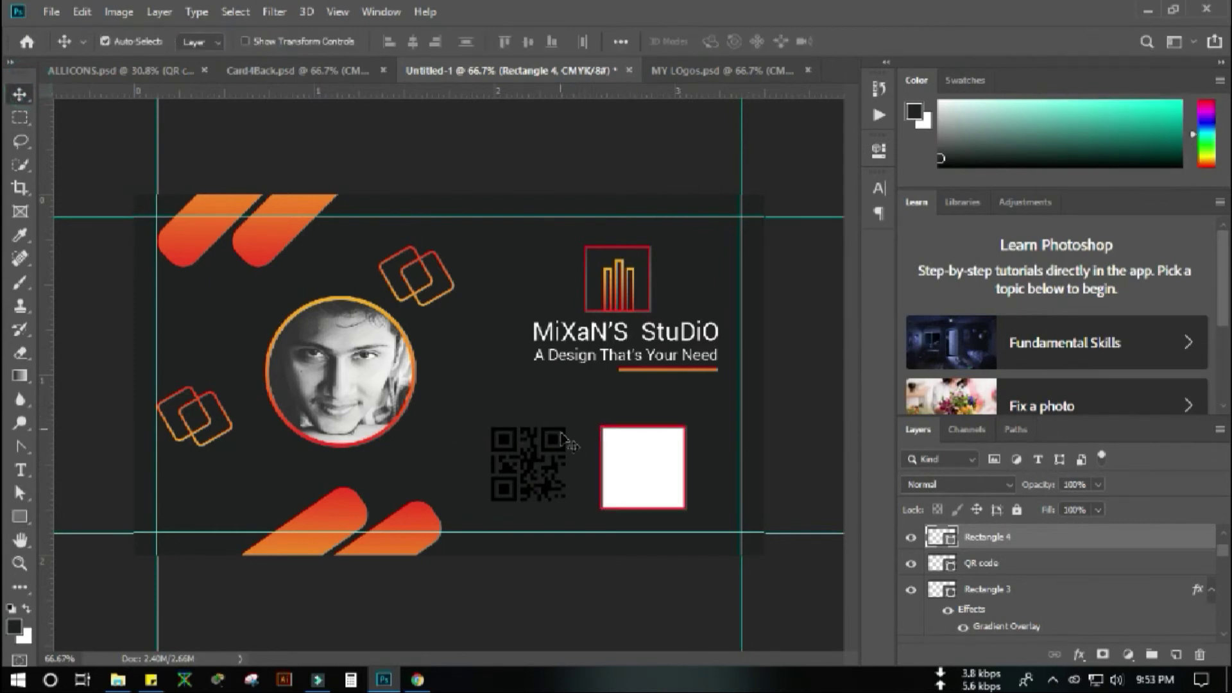
left_click_drag(559, 442, 617, 469)
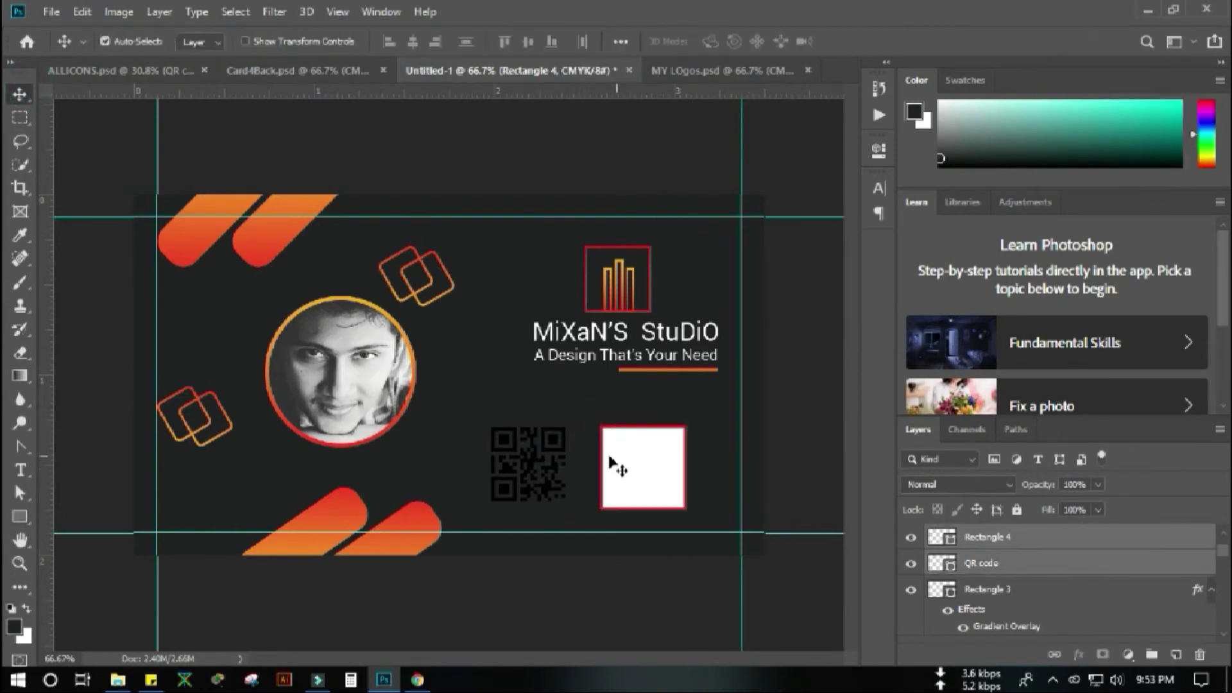
left_click(565, 423)
left_click_drag(498, 420, 556, 491)
left_click_drag(547, 440, 553, 470)
left_click(975, 550)
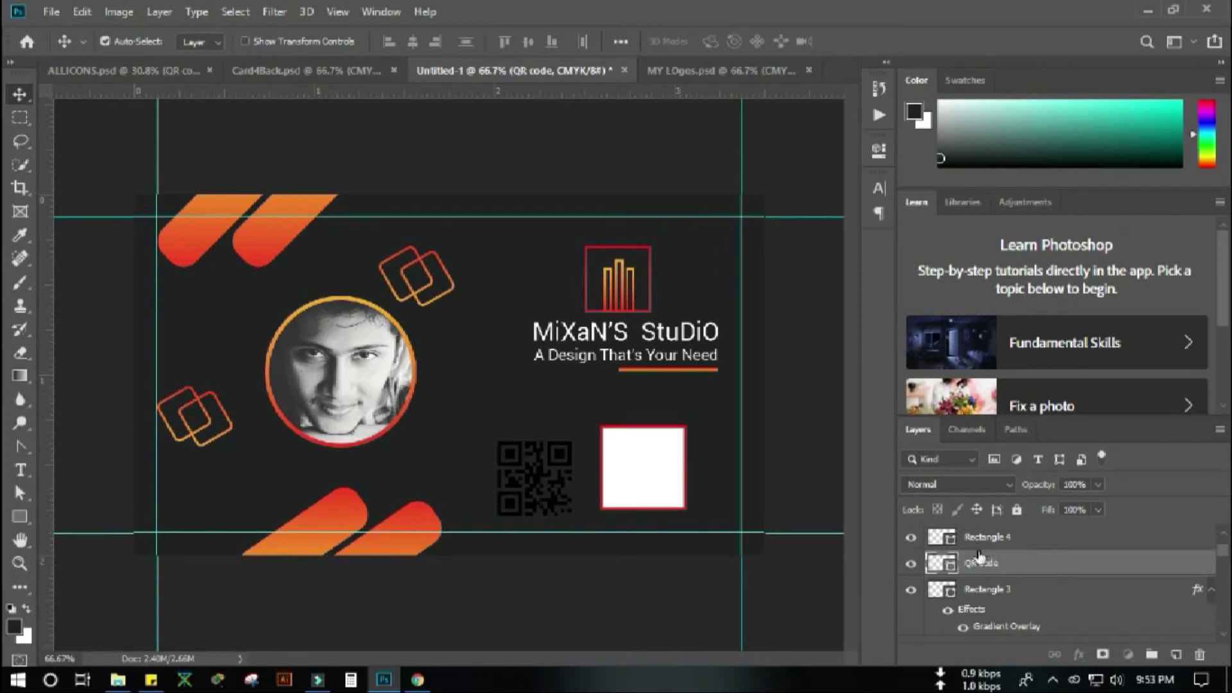
left_click_drag(982, 562, 979, 531)
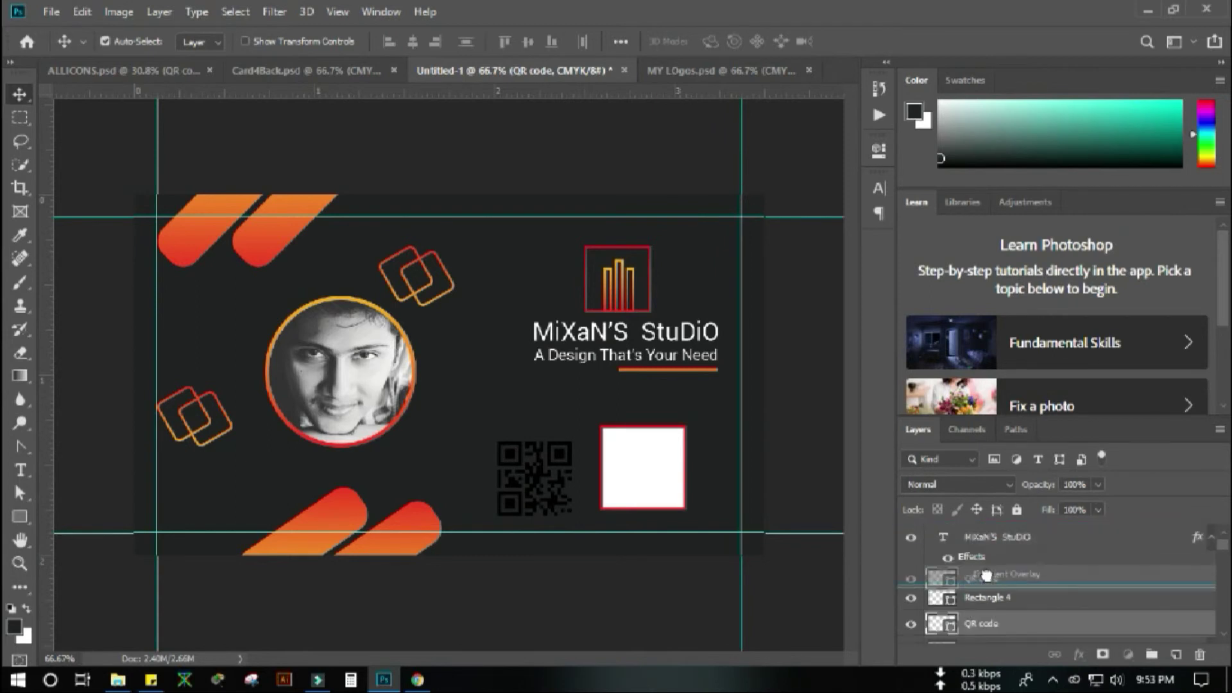
left_click_drag(567, 458, 676, 450)
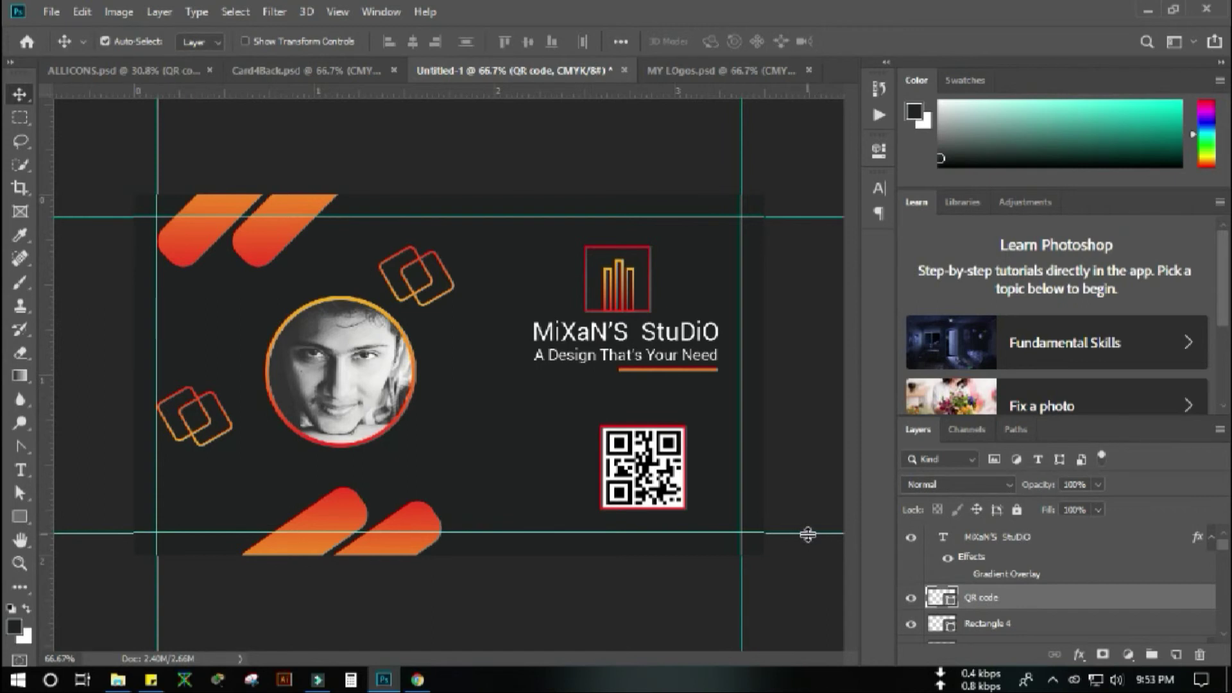
Rasterize the QR code layer and select its three inner corner squares with the Magic Wand
right_click(1028, 597)
left_click(835, 275)
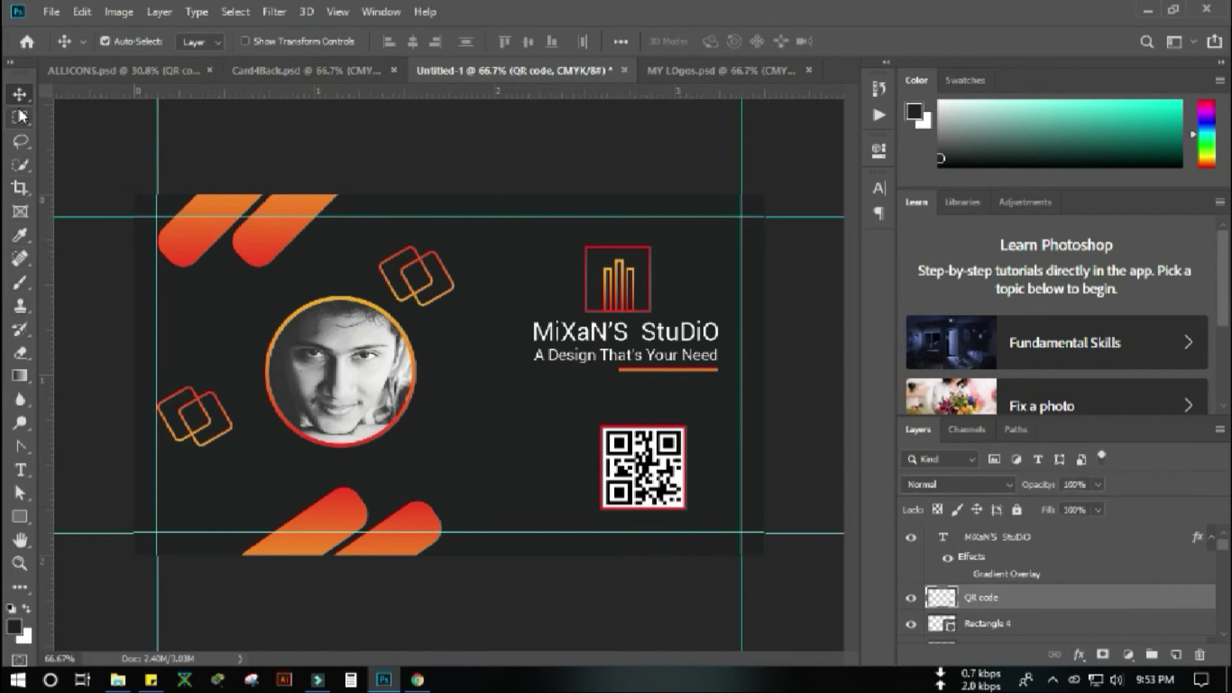
right_click(19, 166)
left_click(62, 181)
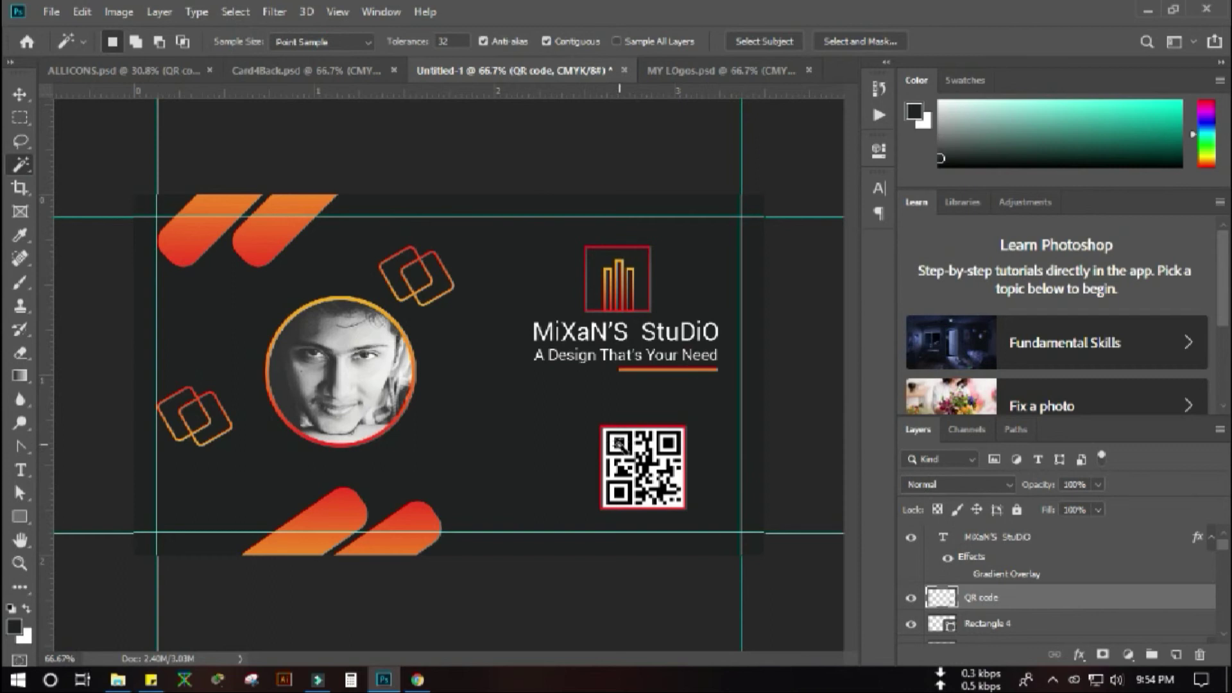
left_click(669, 443, "shift")
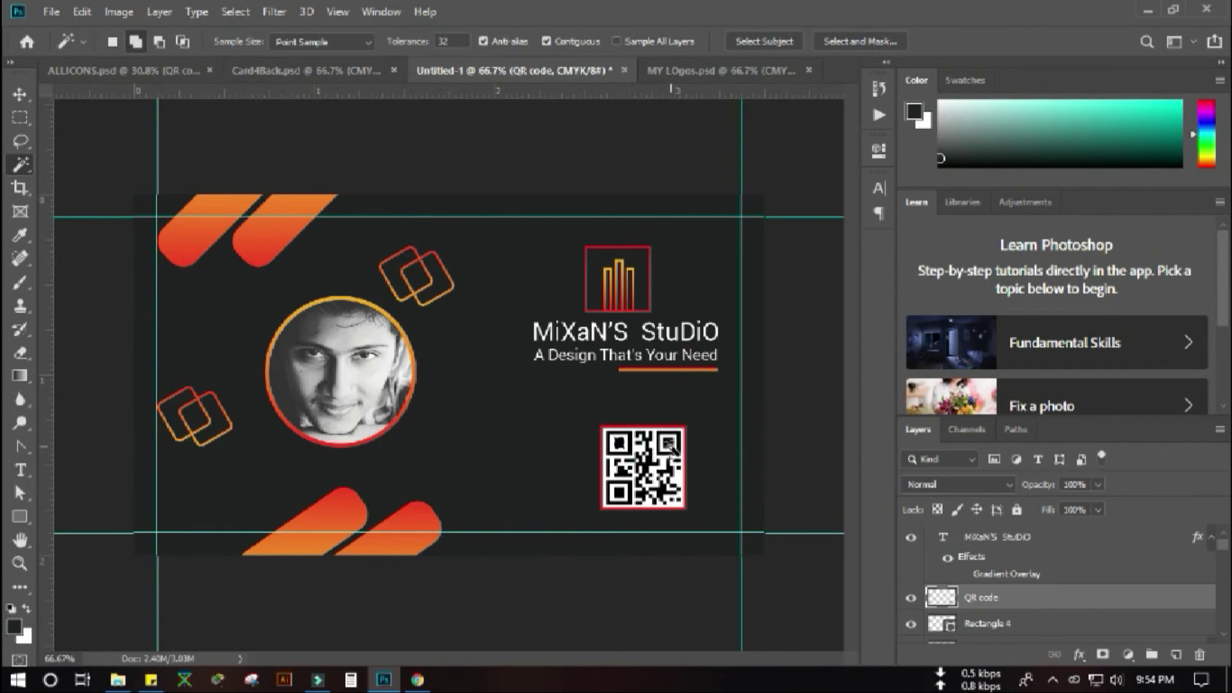
left_click(618, 491, "shift")
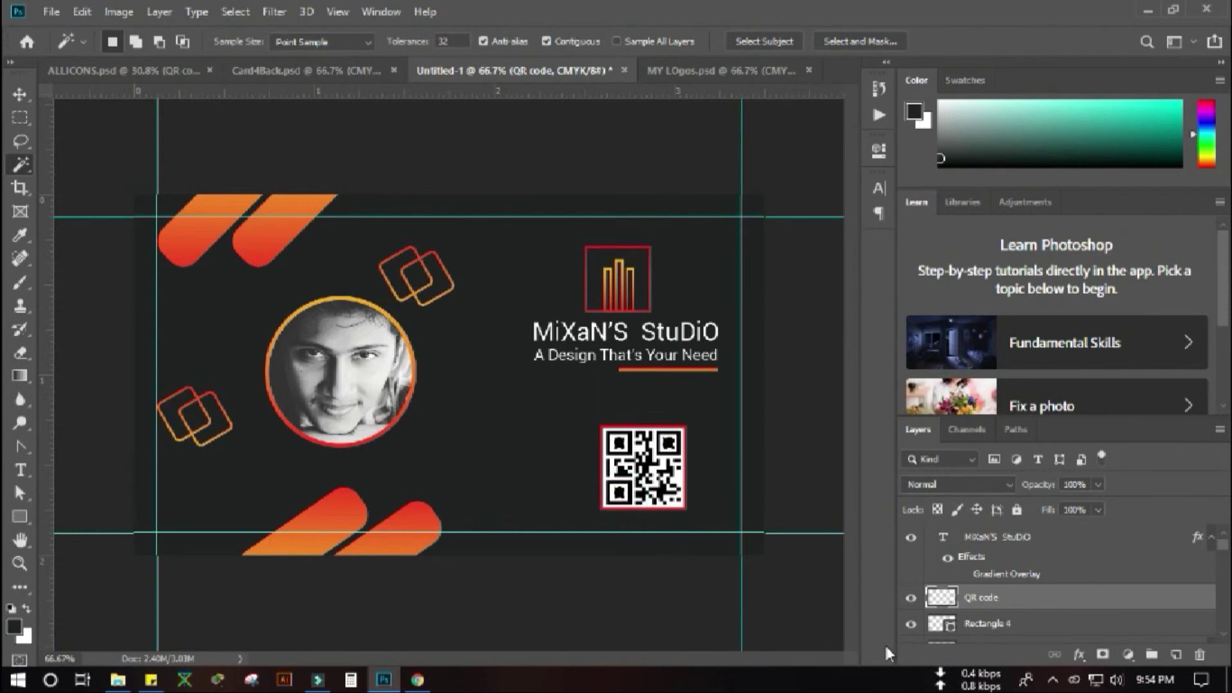
Set the background colour to bright red, fill the selected QR corner squares with it and clear the selection
left_click(24, 639)
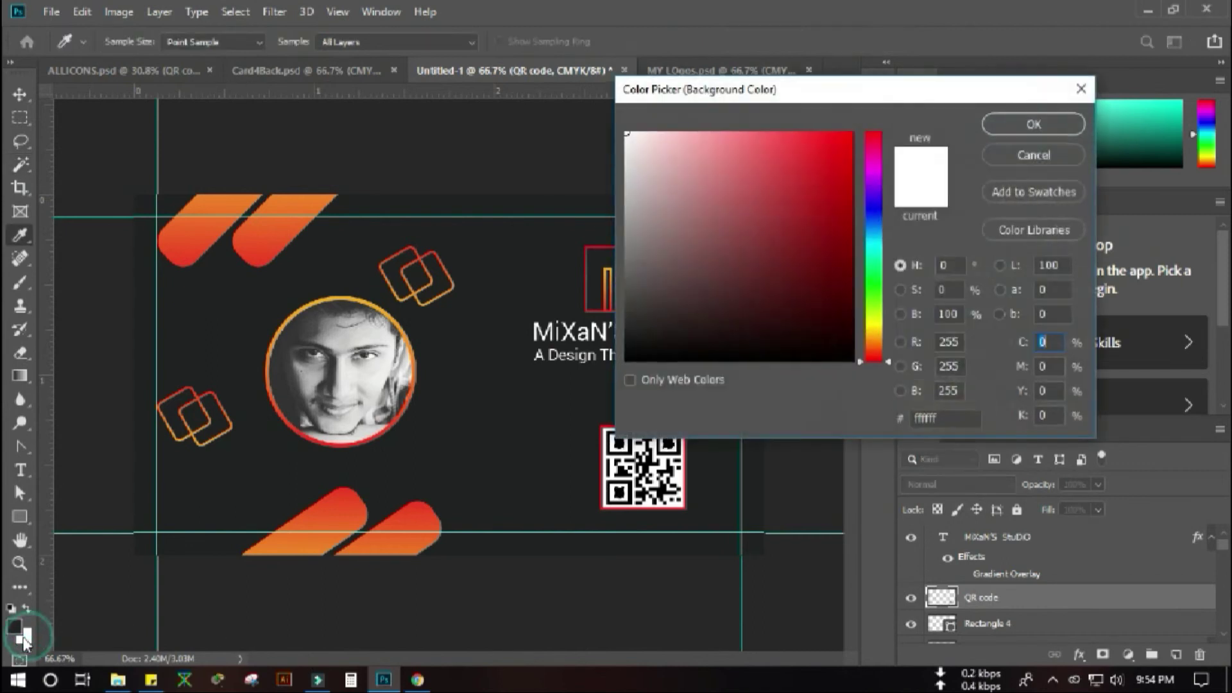
mouse_move(743, 297)
left_mouse_down()
mouse_move(882, 108)
mouse_move(889, 136)
left_mouse_up()
left_click(1048, 131)
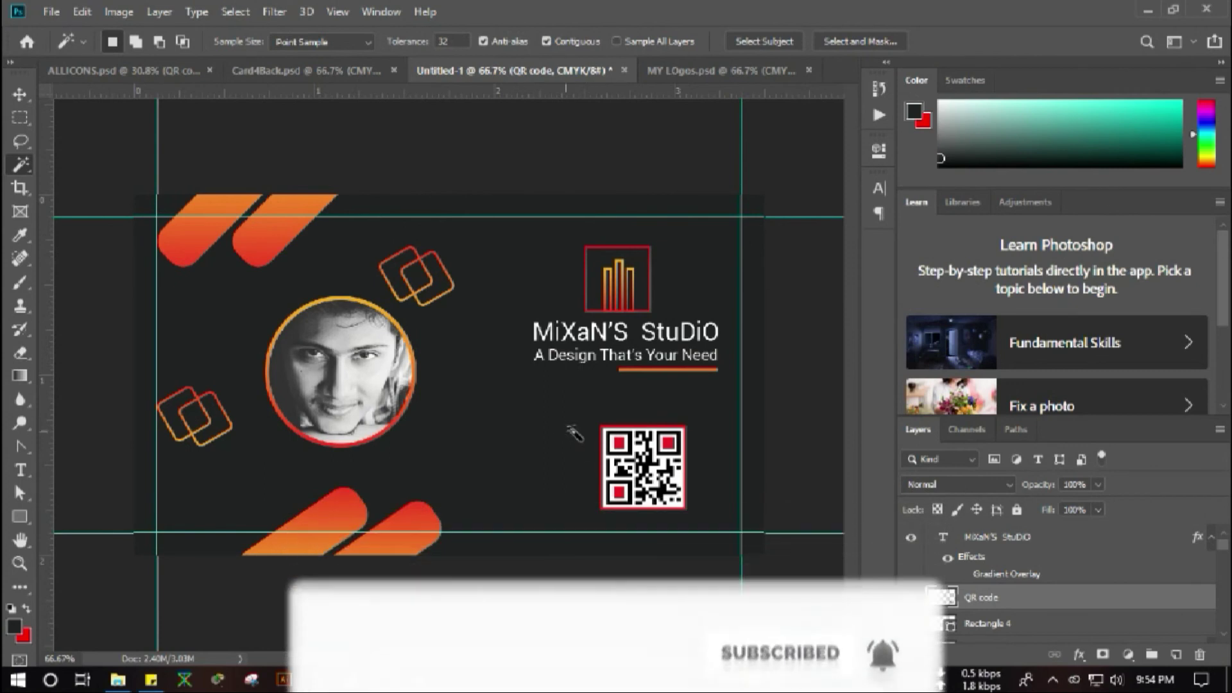
key("ctrl+a")
key("ctrl+d")
Move the QR code together with its white square left and slightly down, centred beneath the logo
left_click(18, 96)
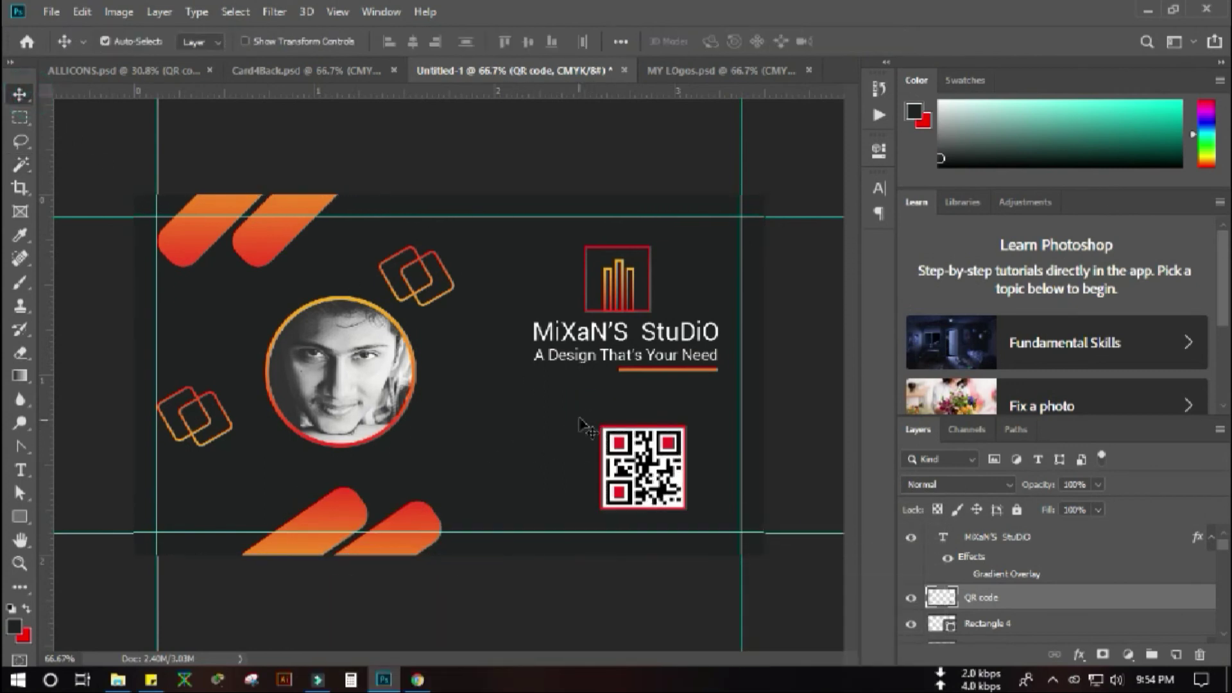
left_click(682, 428, "shift")
left_click_drag(665, 478, 633, 477)
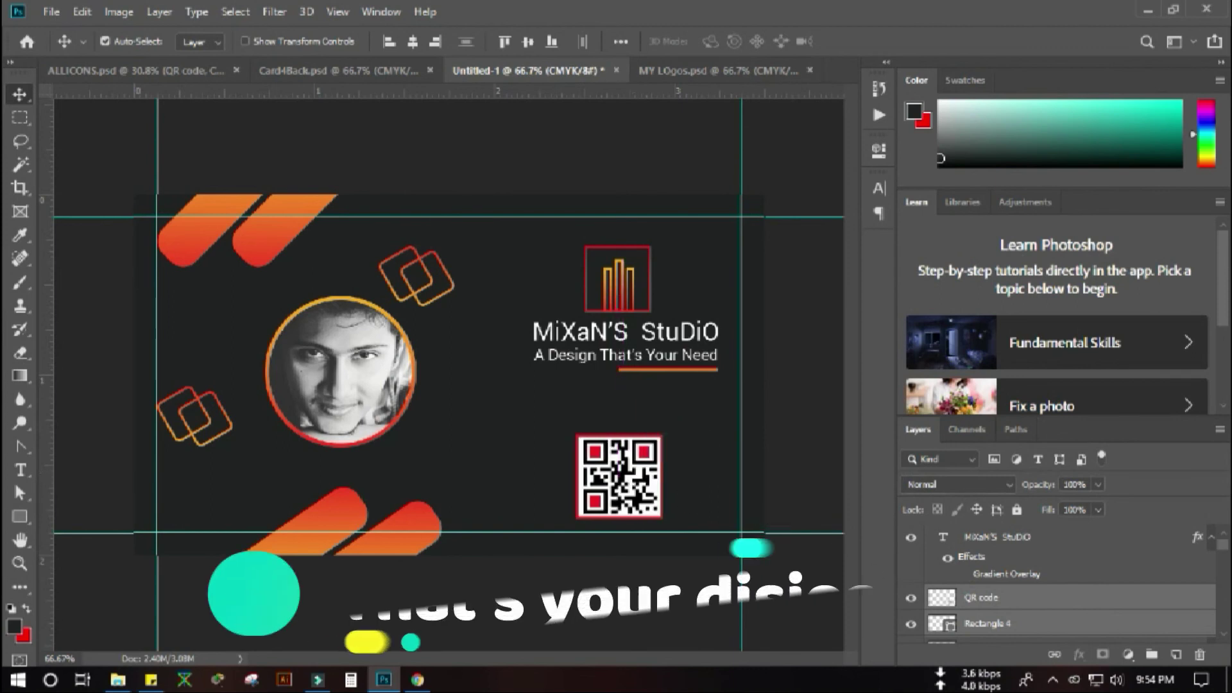
Group the QR code and its white square layers and name the group QR
left_click(1011, 626)
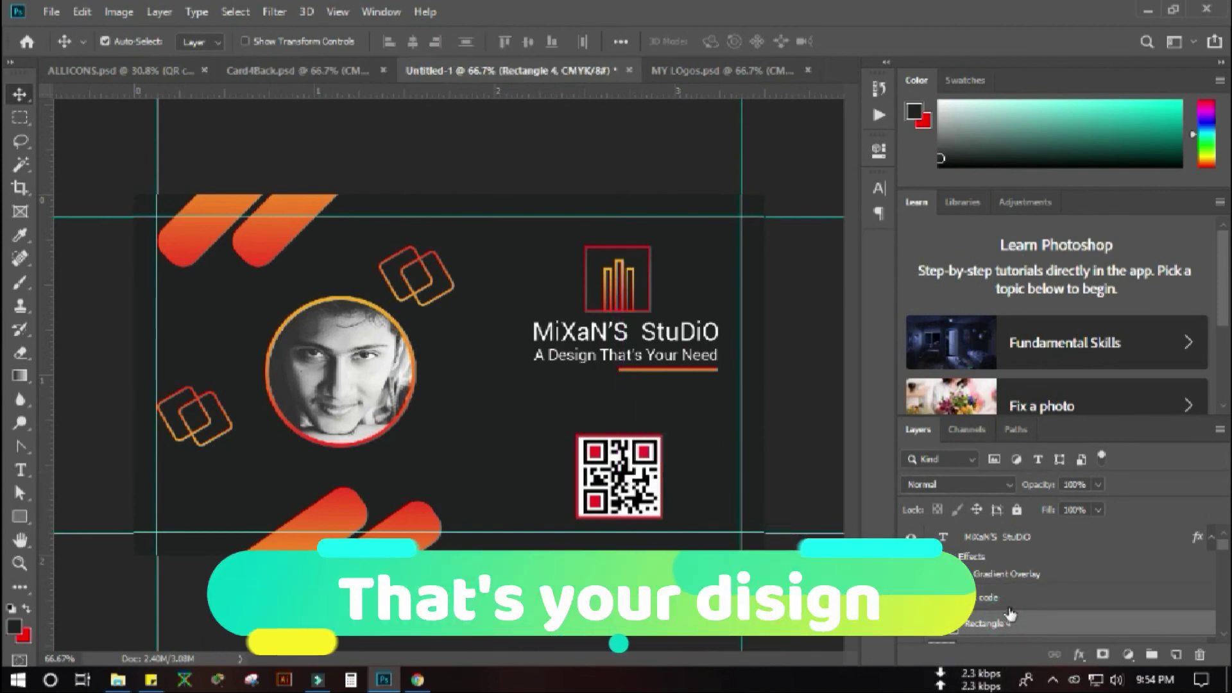
left_click(1010, 606, "shift")
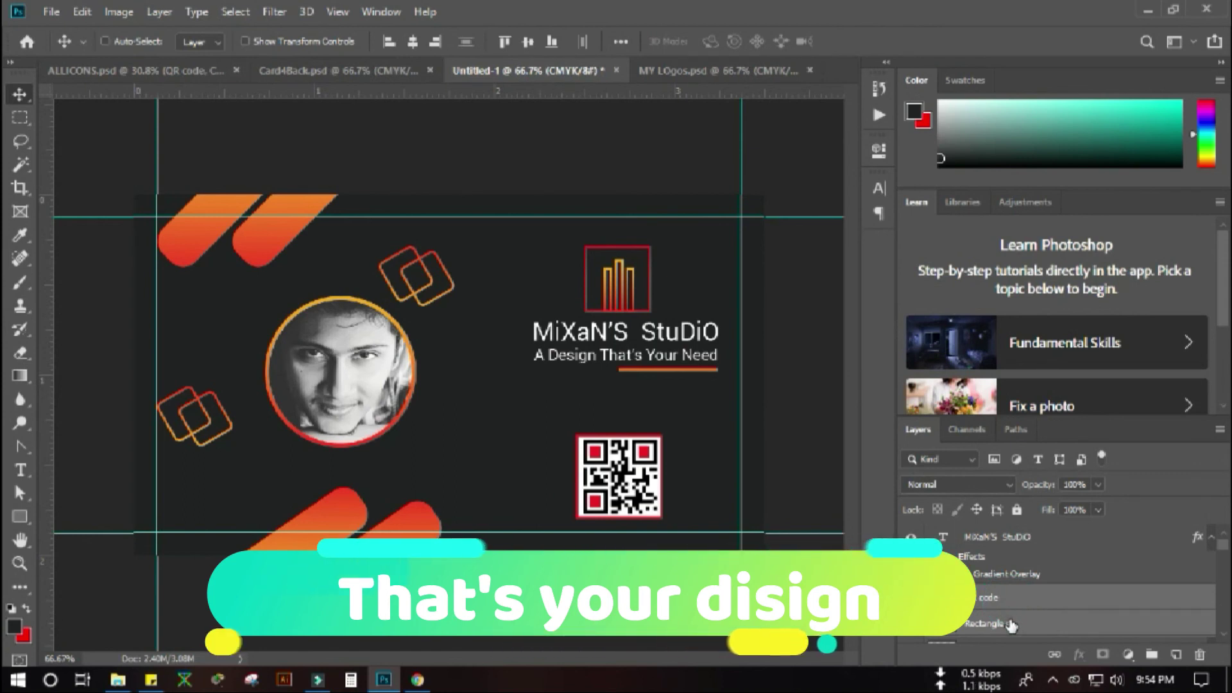
left_click(912, 624)
left_click(911, 623)
key("ctrl+g")
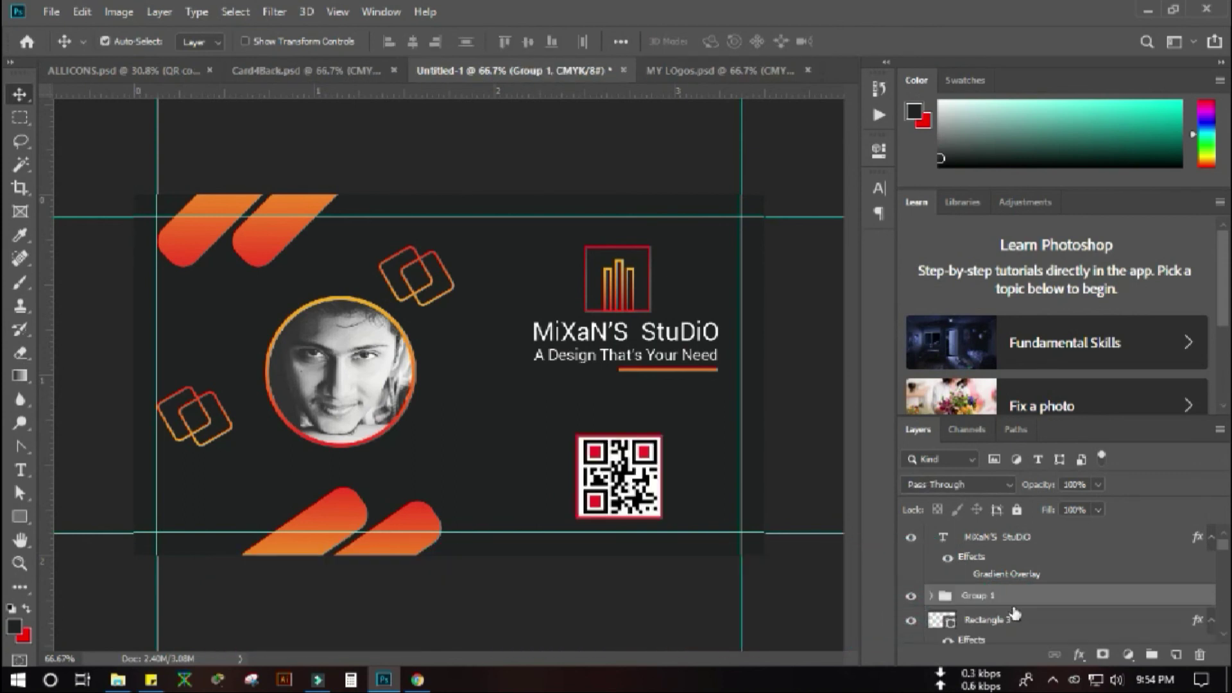
double_click(995, 602)
type("QR")
key("Return")
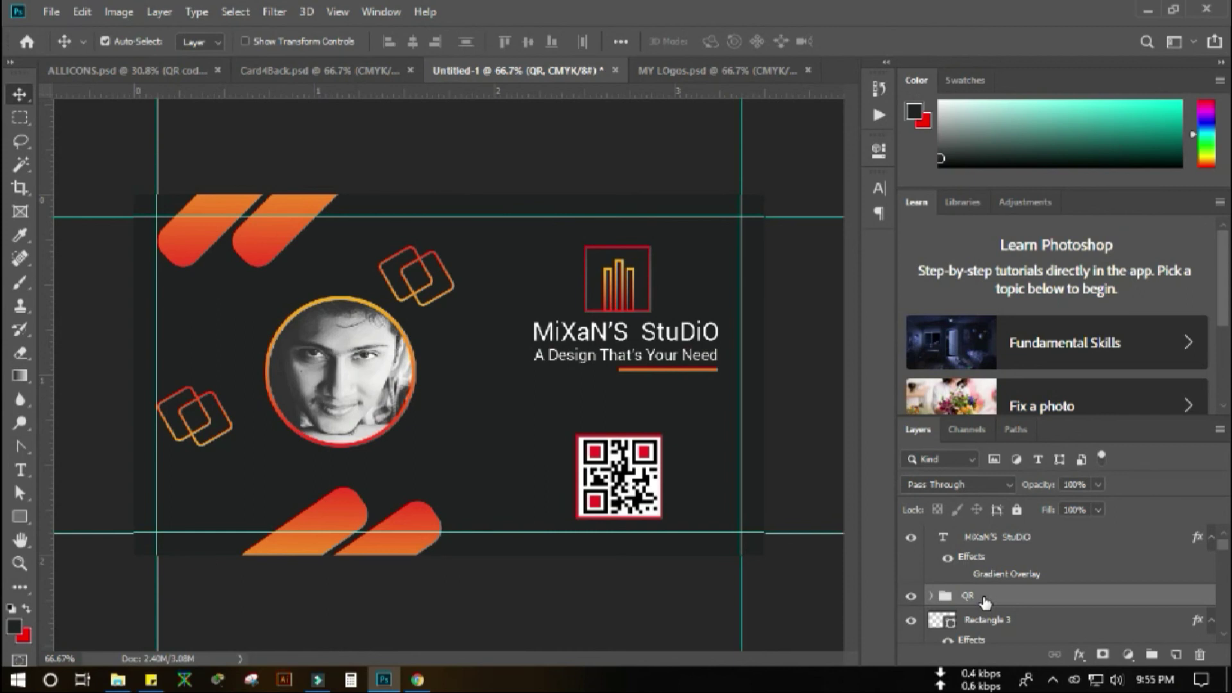
Remove all four margin guides from the business card canvas
left_click(493, 216)
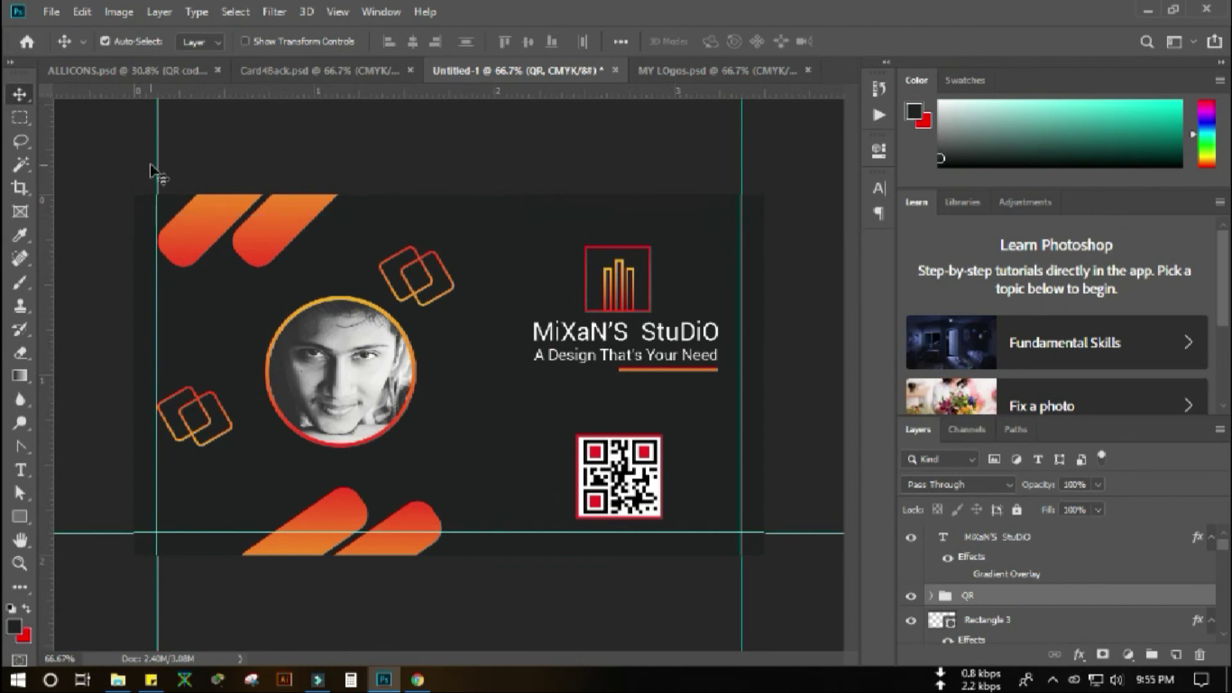
left_click_drag(158, 166, 13, 154)
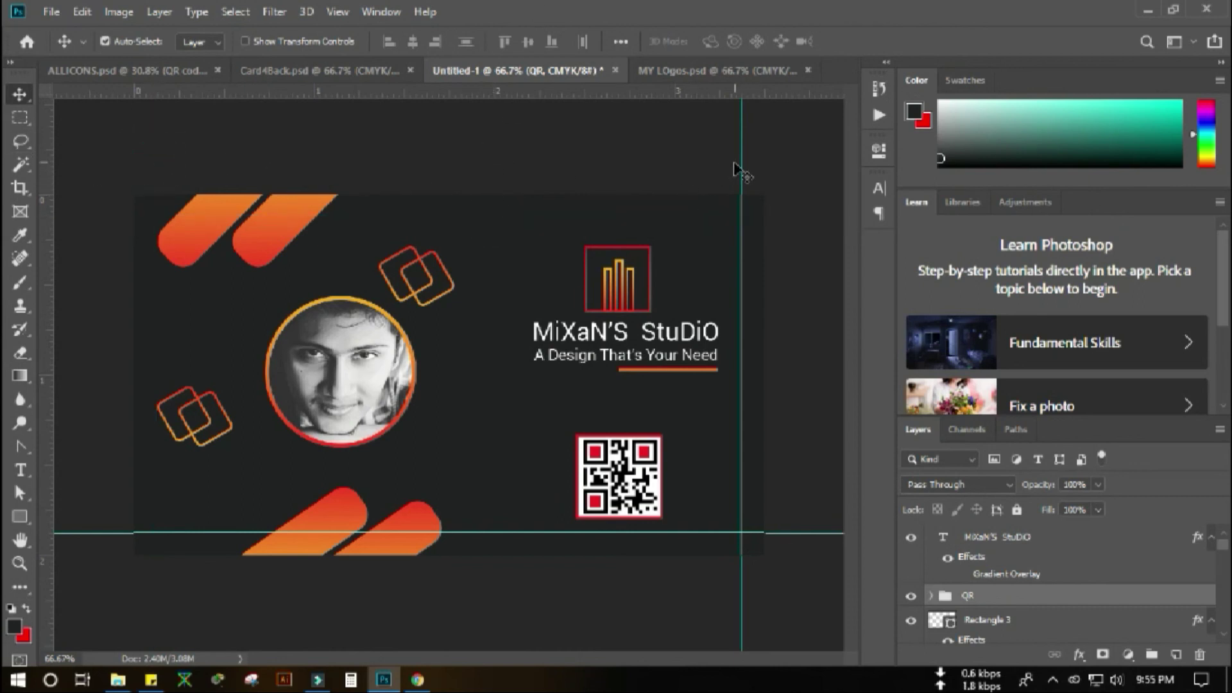
left_click_drag(737, 164, 42, 166)
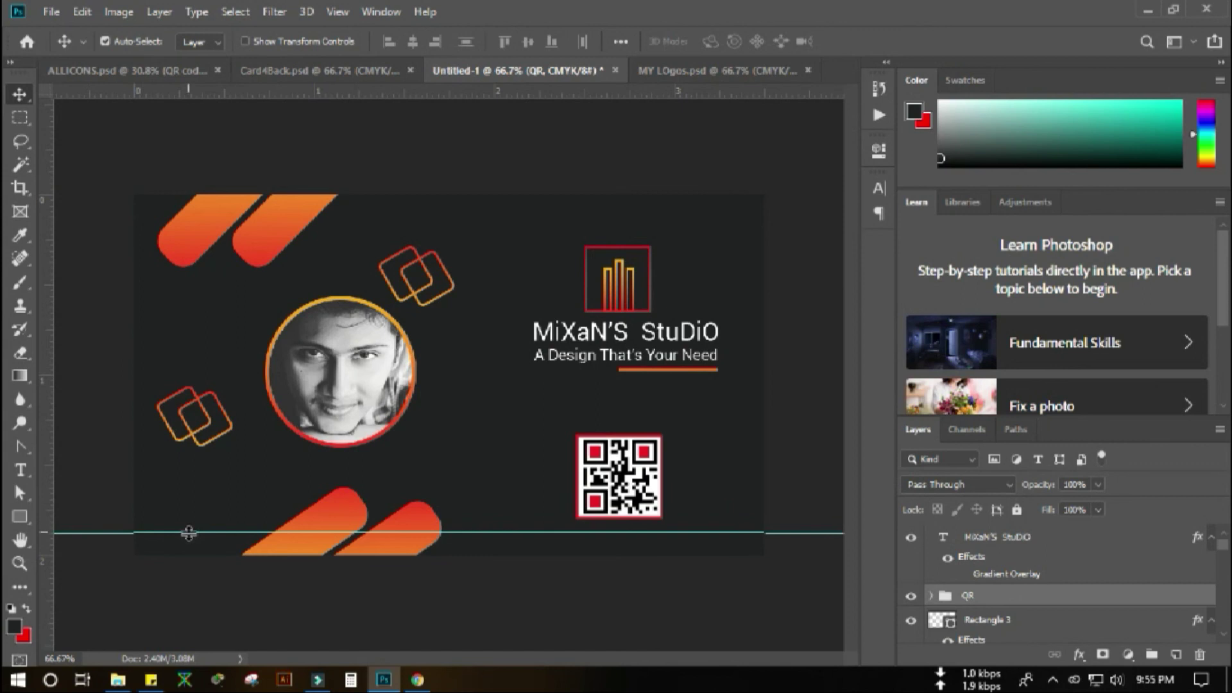
left_click_drag(186, 532, 187, 90)
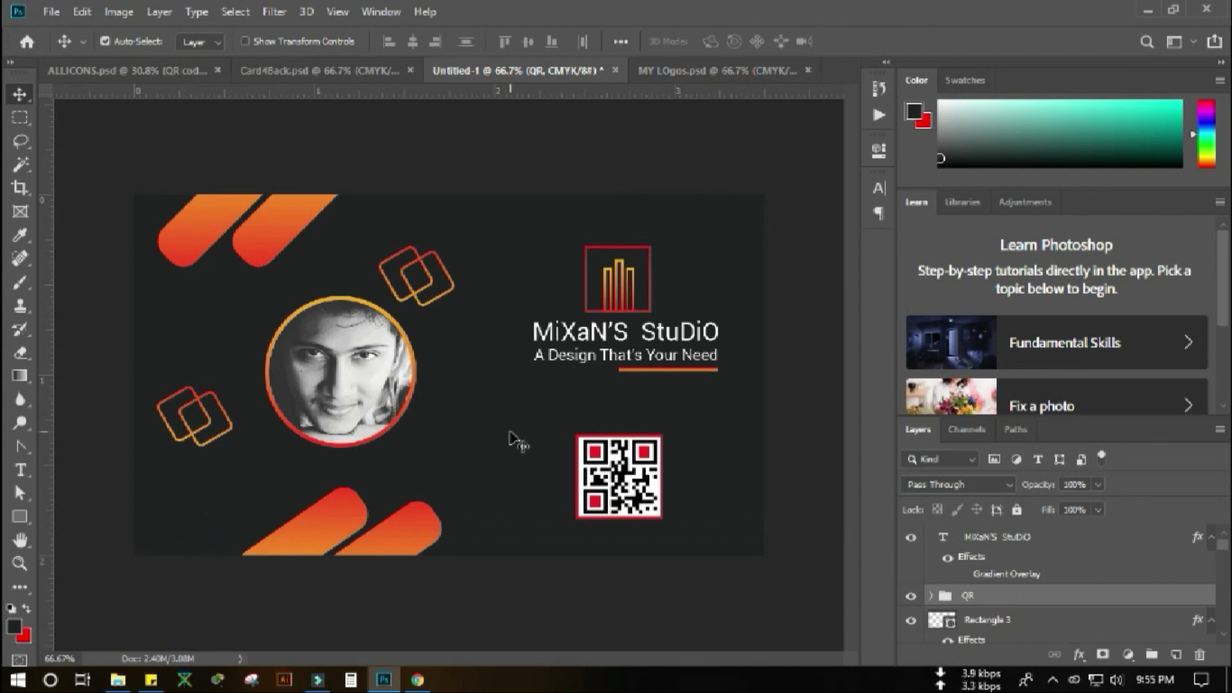